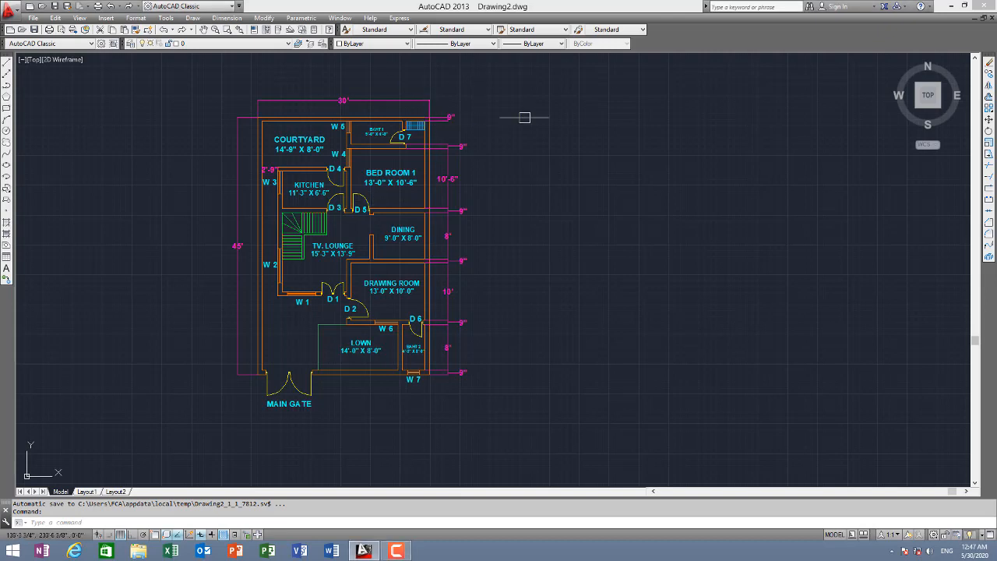
- Copy the entire floor plan horizontally about 54' to the right with Ortho on
click(501, 78)
click(178, 457)
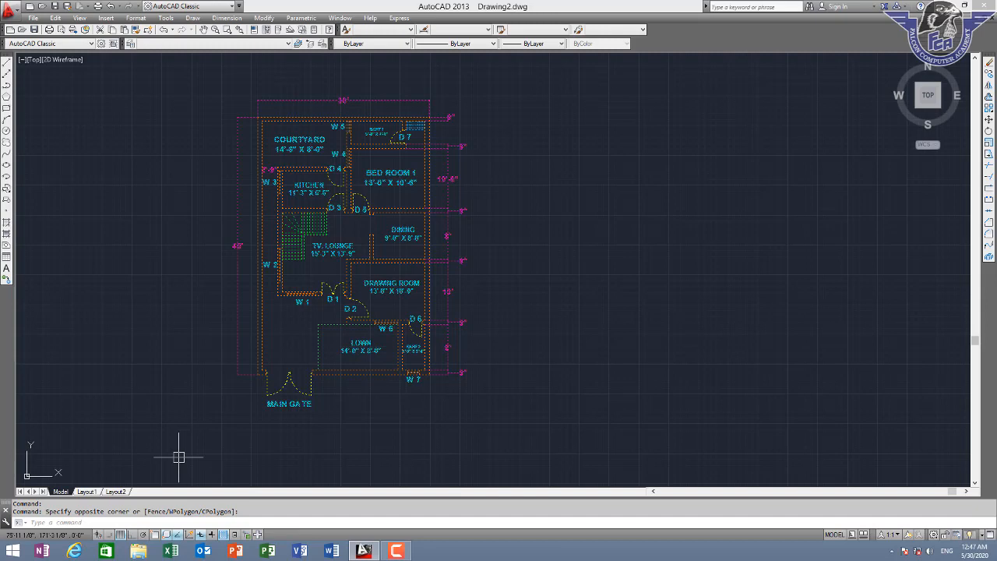
text(cp)
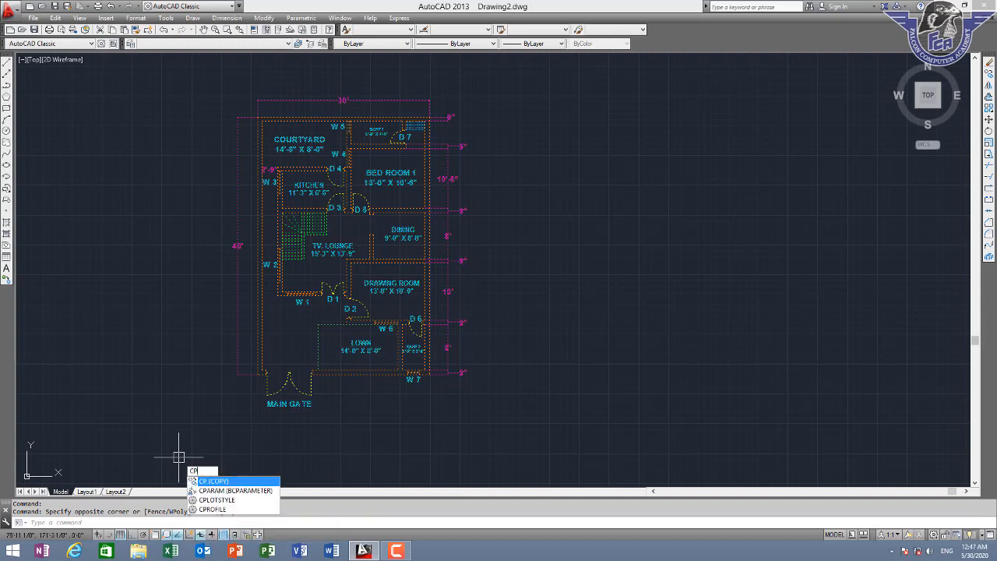
key(Return)
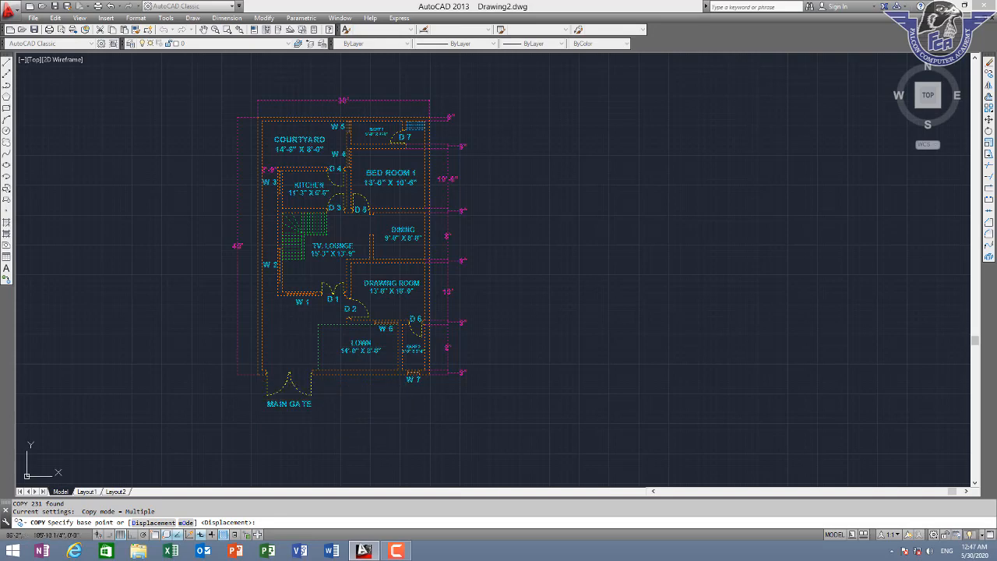
click(237, 373)
key(F8)
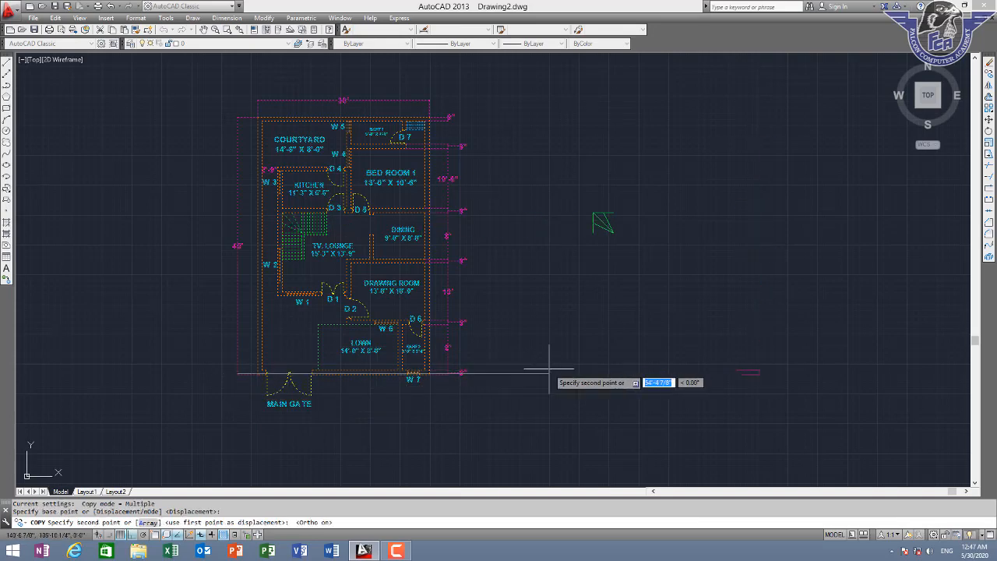
click(546, 374)
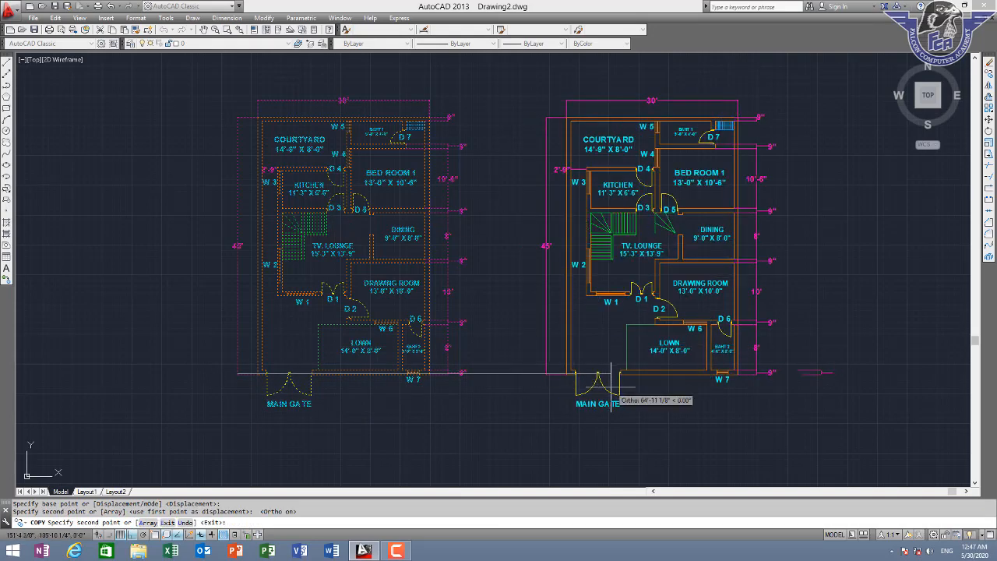
key(Escape)
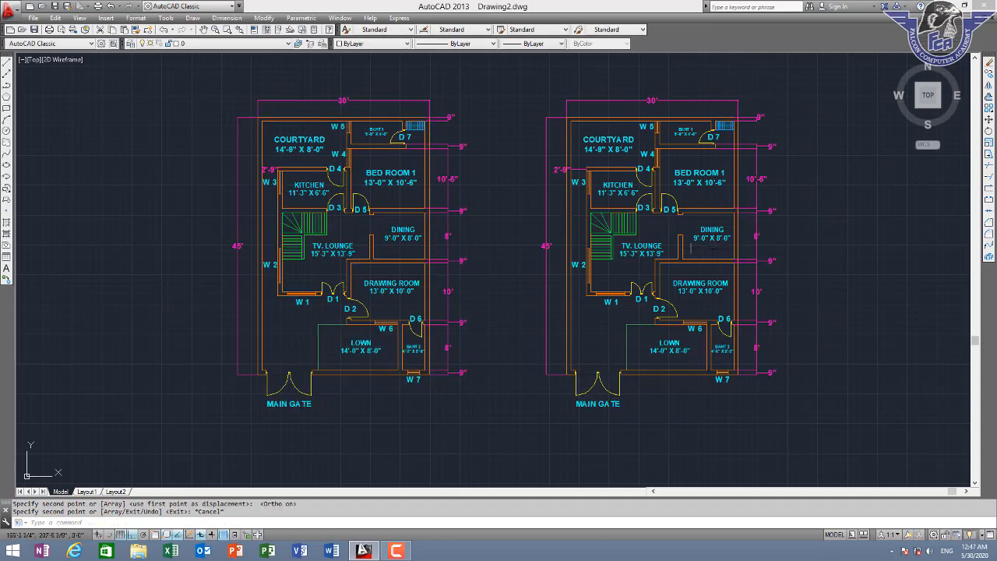
middle_drag(659, 248, 470, 241)
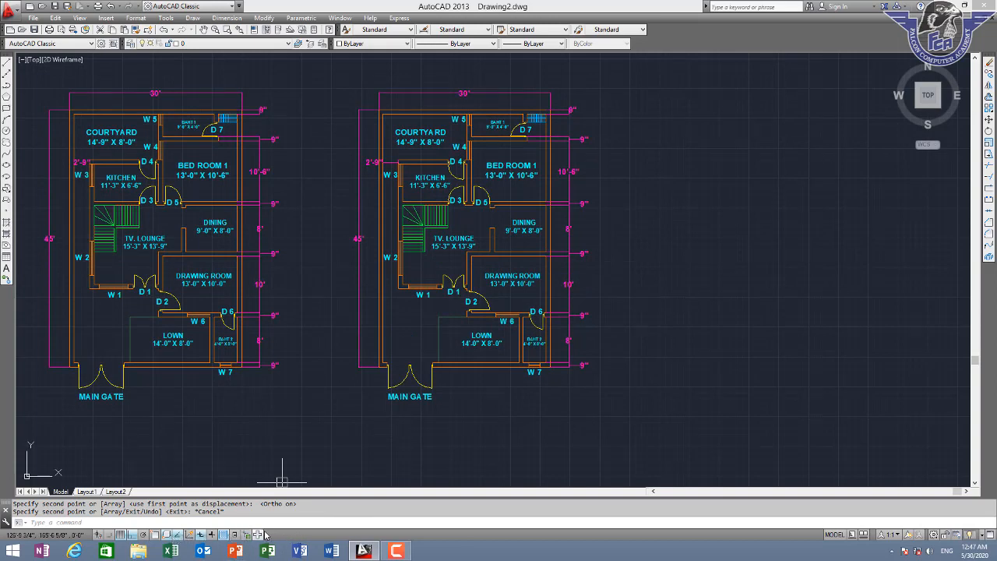
right_click(212, 534)
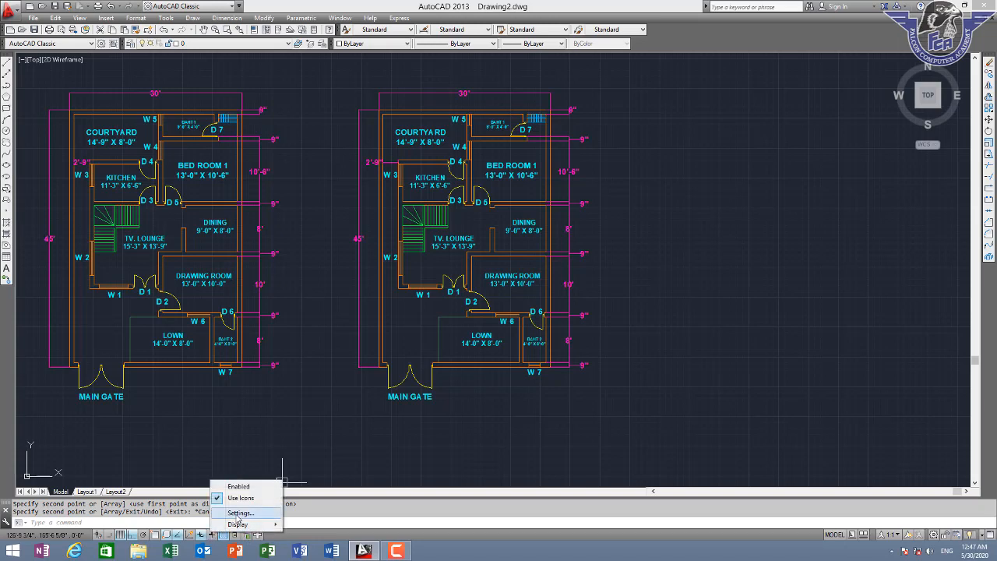
click(239, 514)
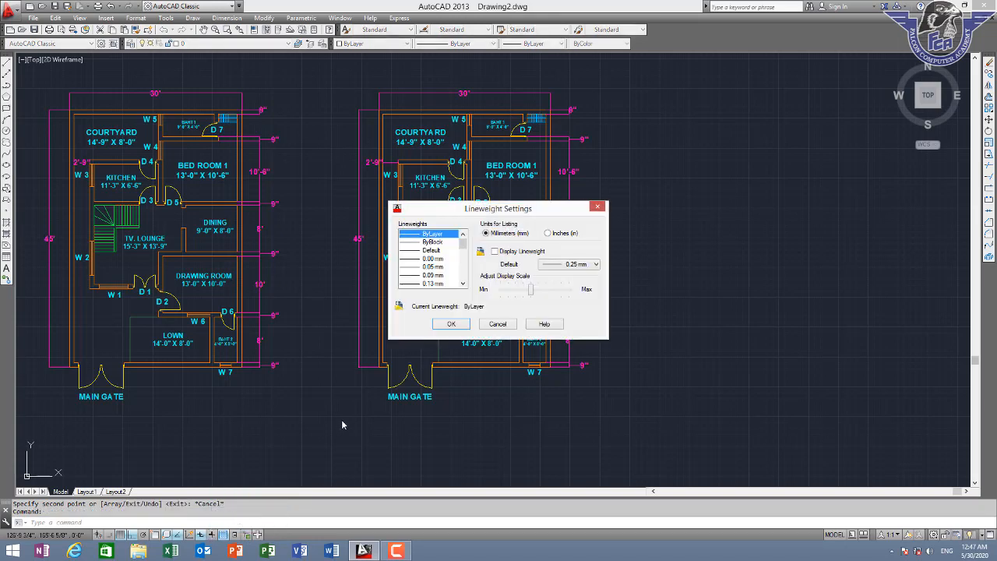
click(508, 325)
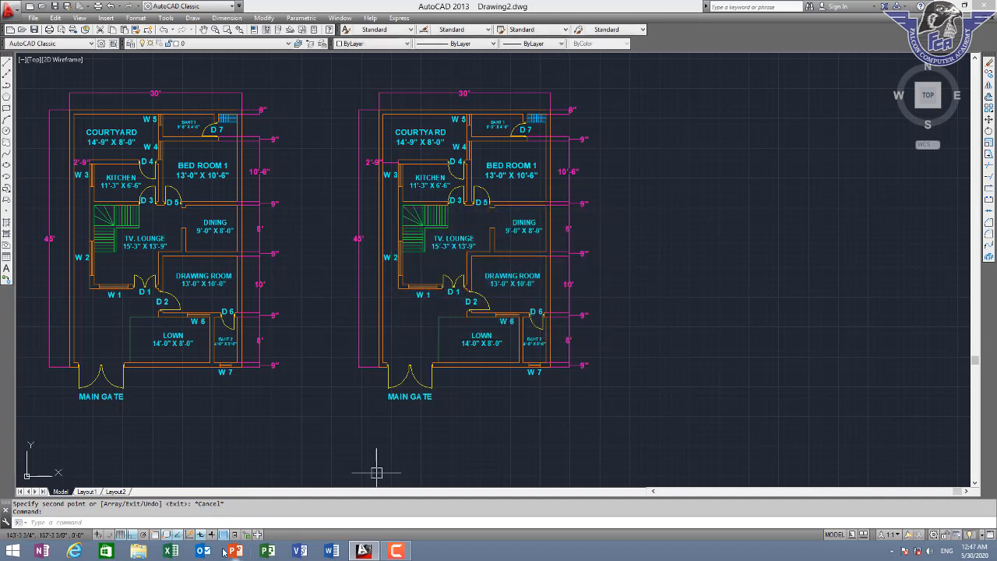
right_click(221, 535)
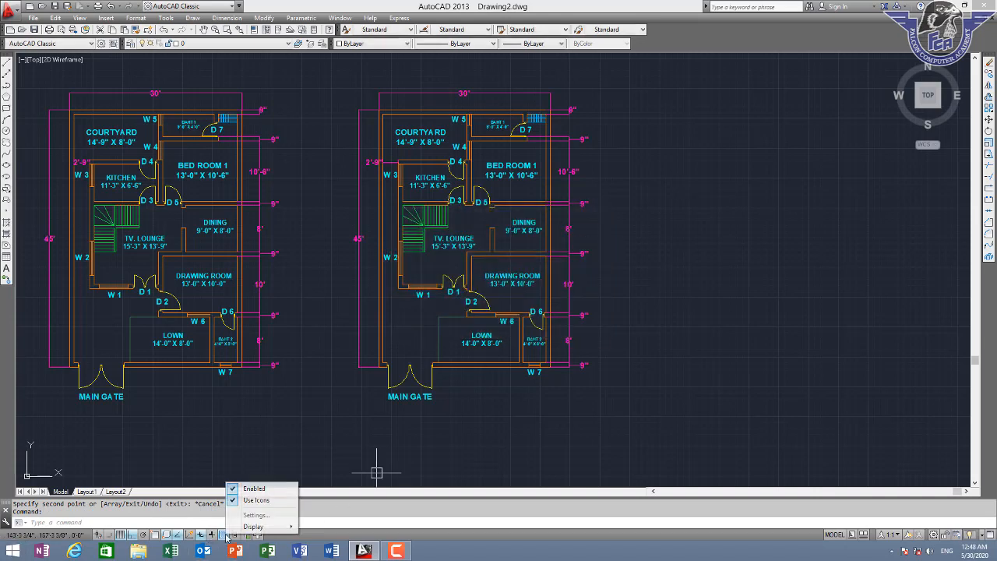
- Turn on running object snap in the drafting settings
right_click(183, 536)
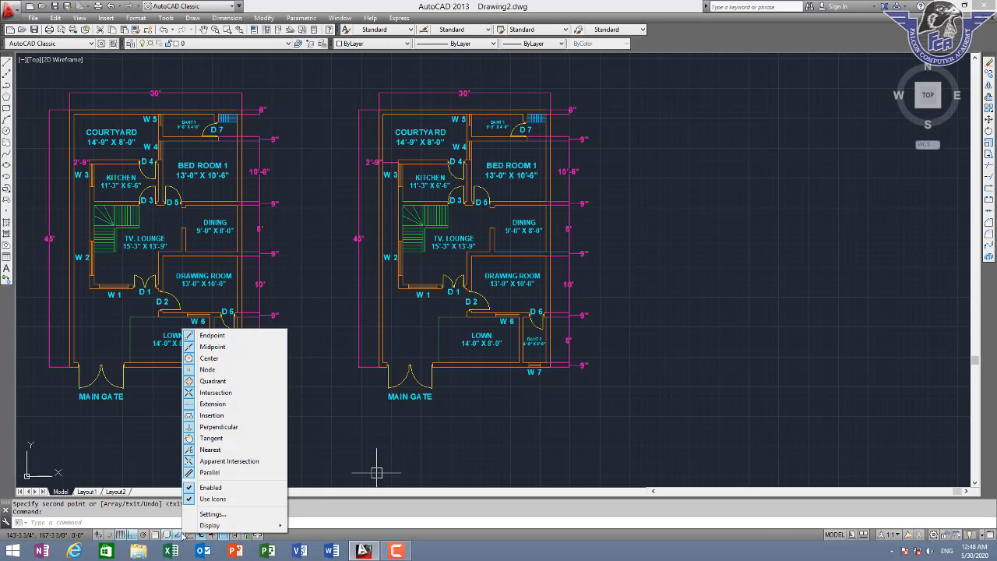
click(230, 515)
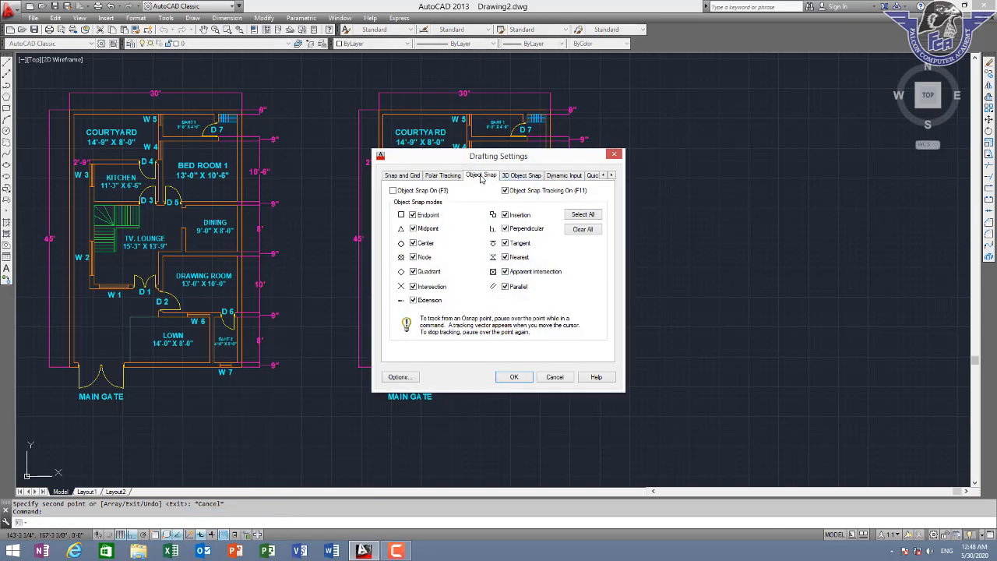
click(393, 191)
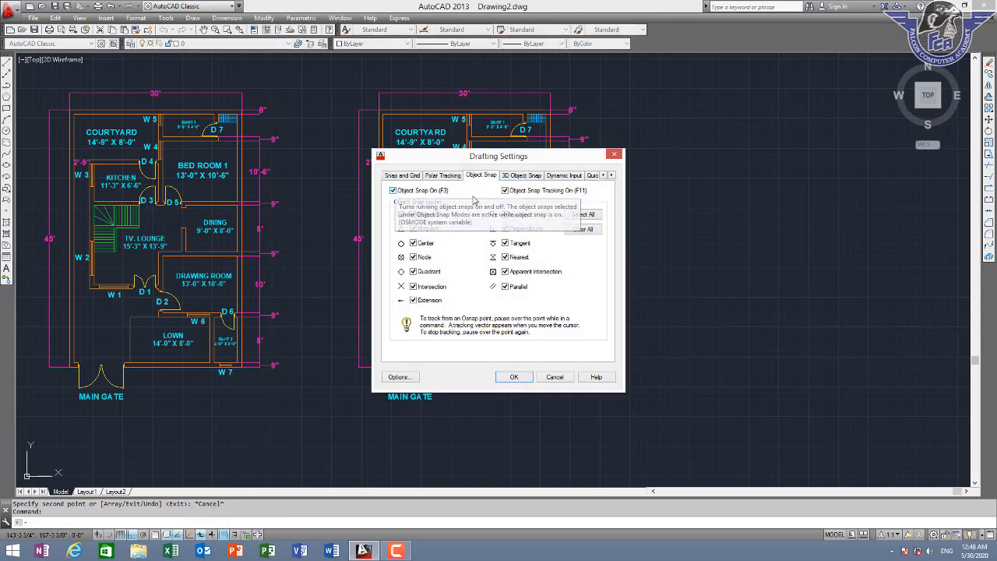
click(516, 377)
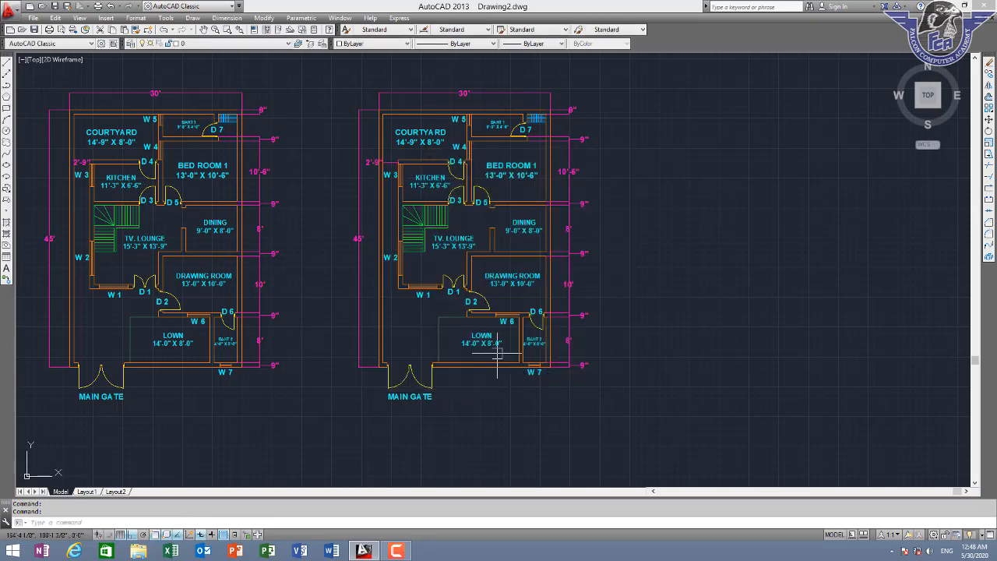
- Move all objects of the copied floor plan to layer 0
mouse_move(566, 329)
middle_down()
mouse_move(553, 312)
mouse_move(543, 336)
middle_up()
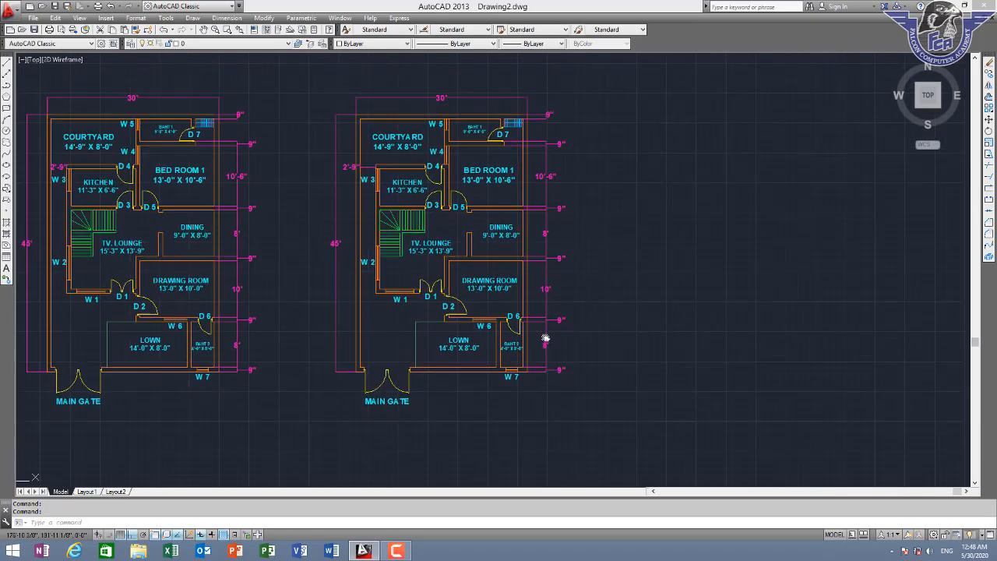
click(576, 95)
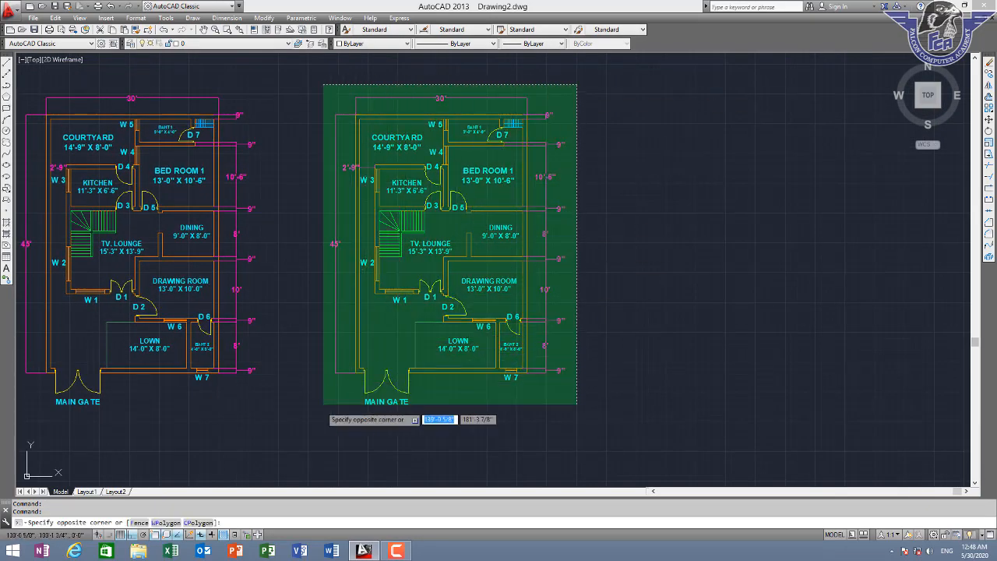
click(268, 458)
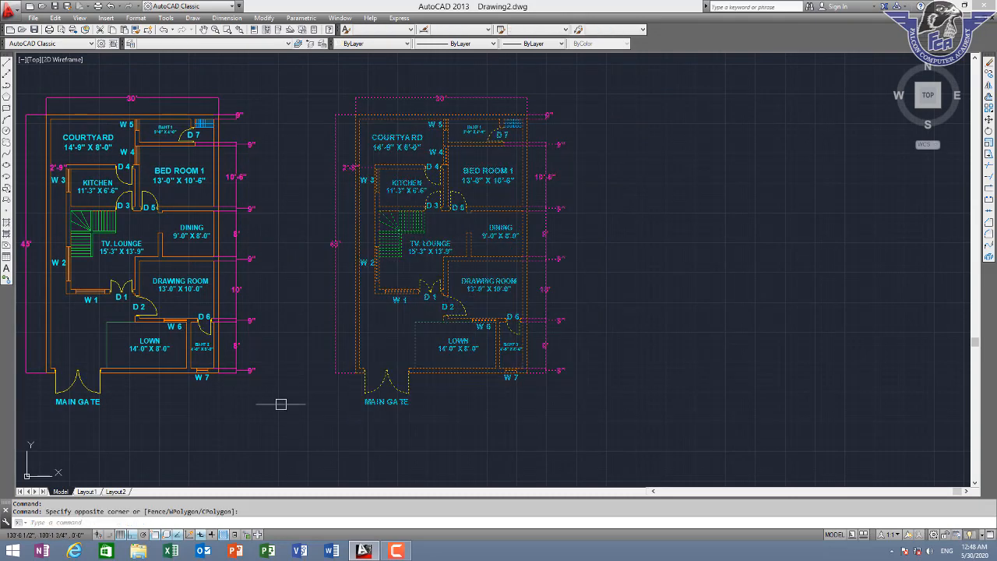
click(251, 44)
click(220, 51)
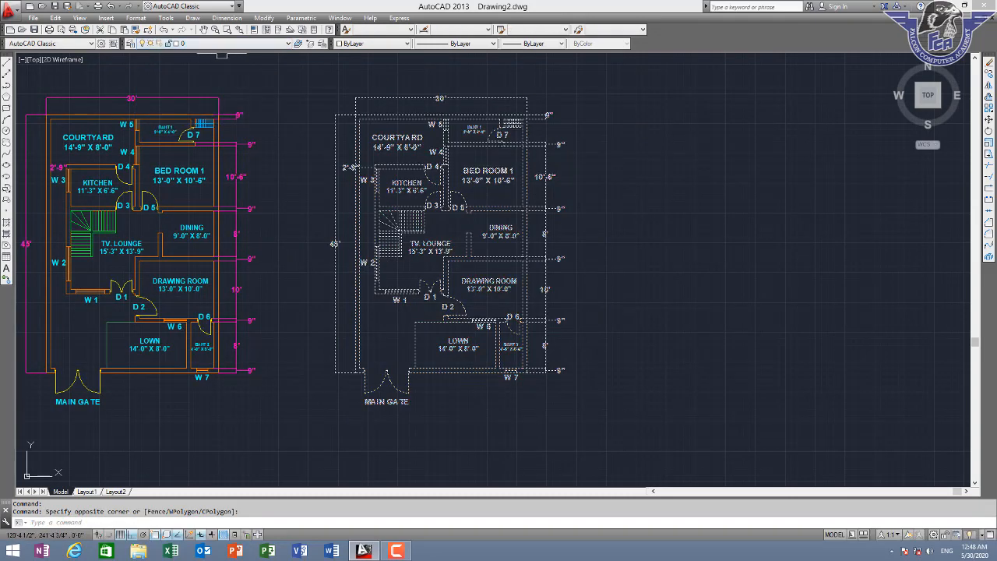
key(Escape)
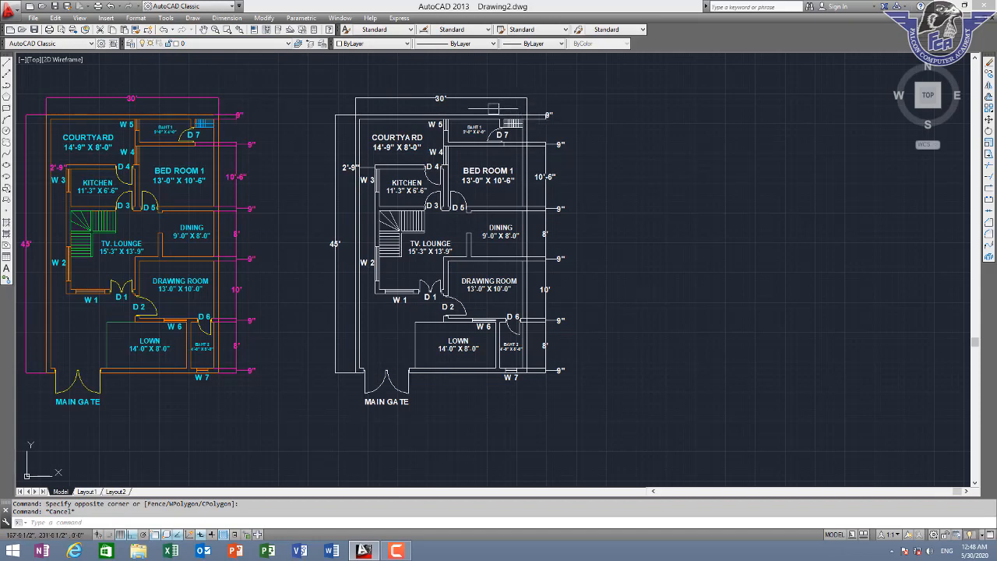
- Delete the 30' width dimension above the copied plan and the chain of dimensions along its right side
scroll(424, 84, up, 2)
click(435, 93)
click(352, 126)
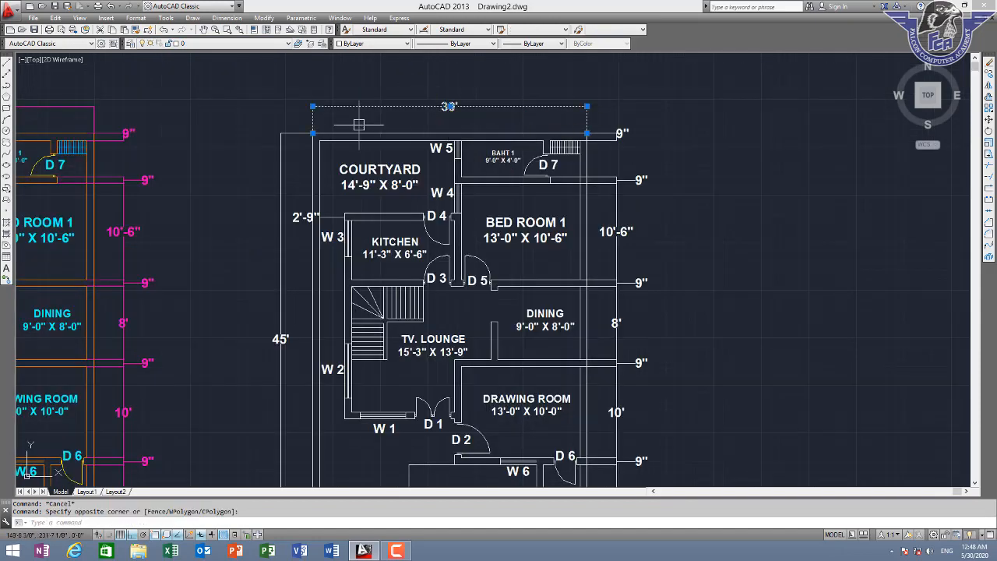
key(Delete)
click(705, 113)
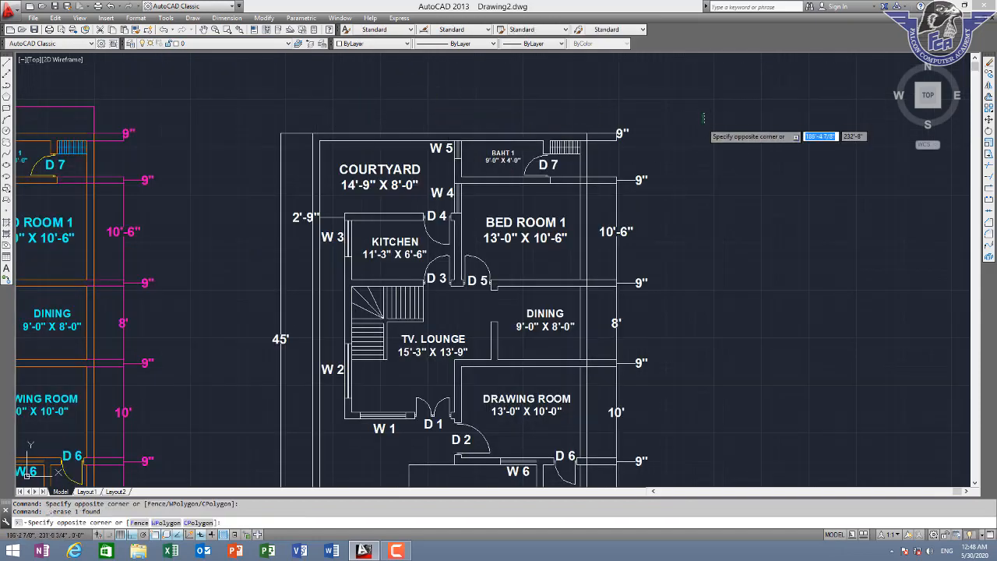
middle_drag(618, 400, 574, 276)
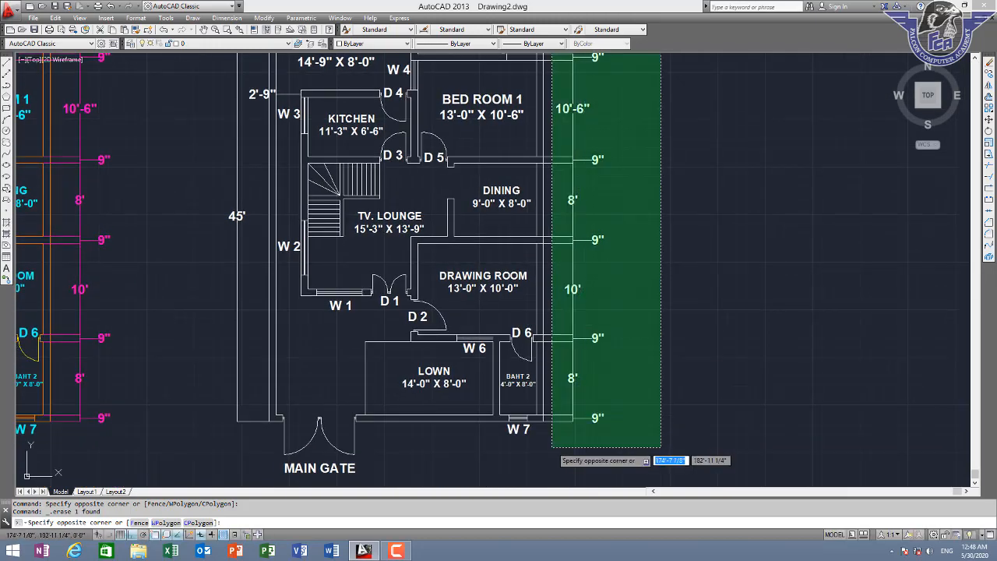
click(551, 445)
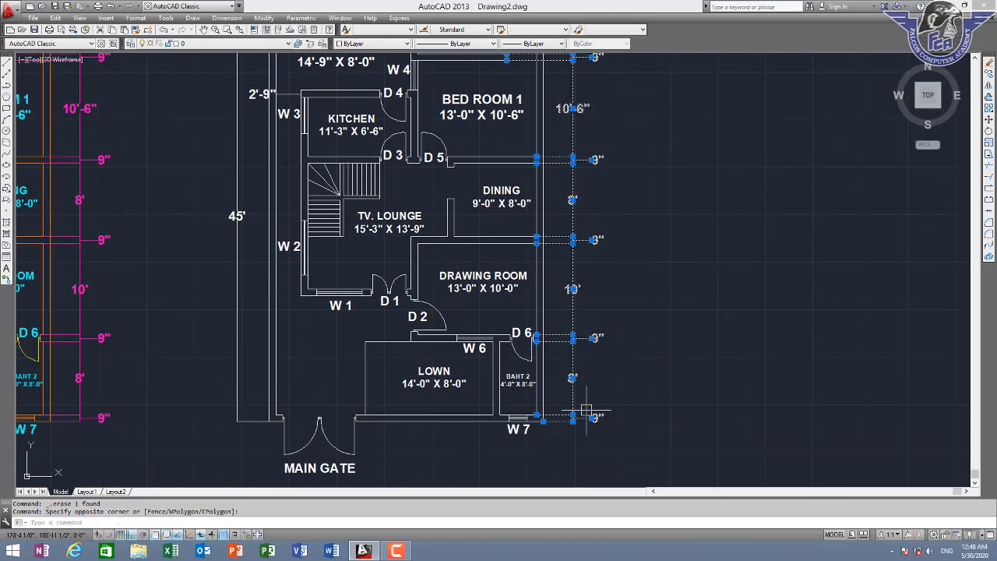
key(Delete)
- Delete the copied plan's 45' and 2'-9" dimensions and the remaining 9" dimension at its upper-right corner
middle_drag(389, 174, 562, 234)
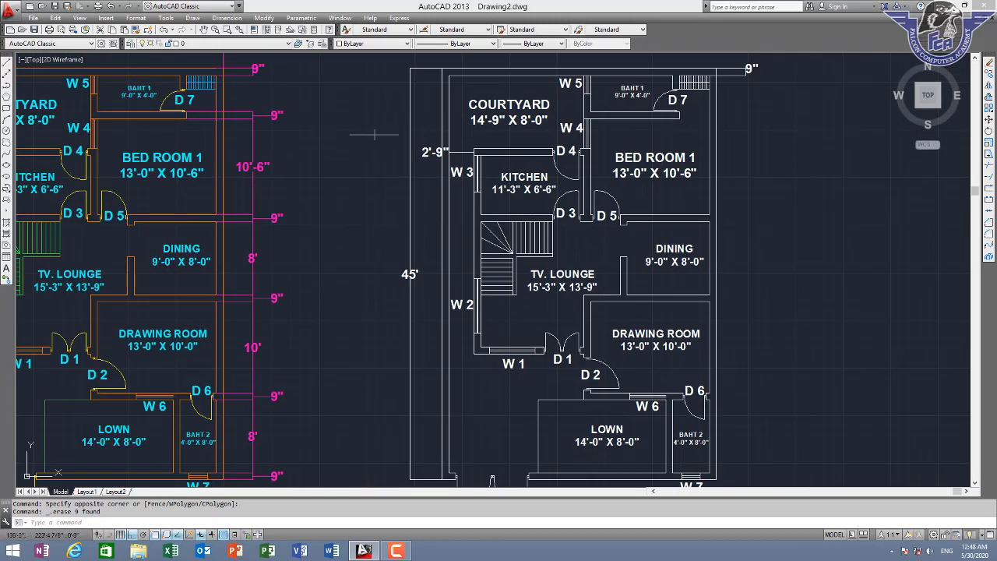
click(430, 121)
click(363, 202)
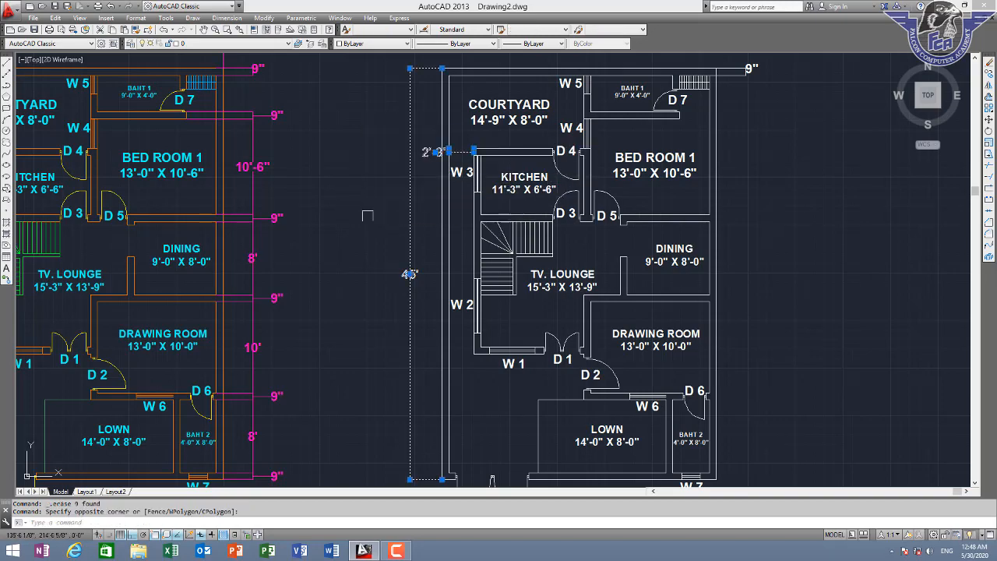
key(Delete)
scroll(467, 195, down, 2)
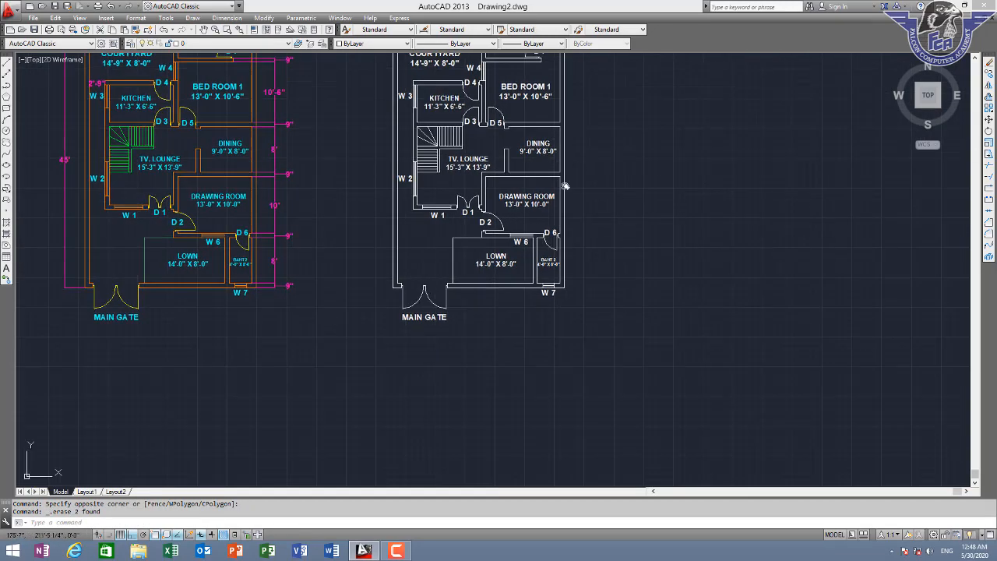
scroll(498, 149, up, 6)
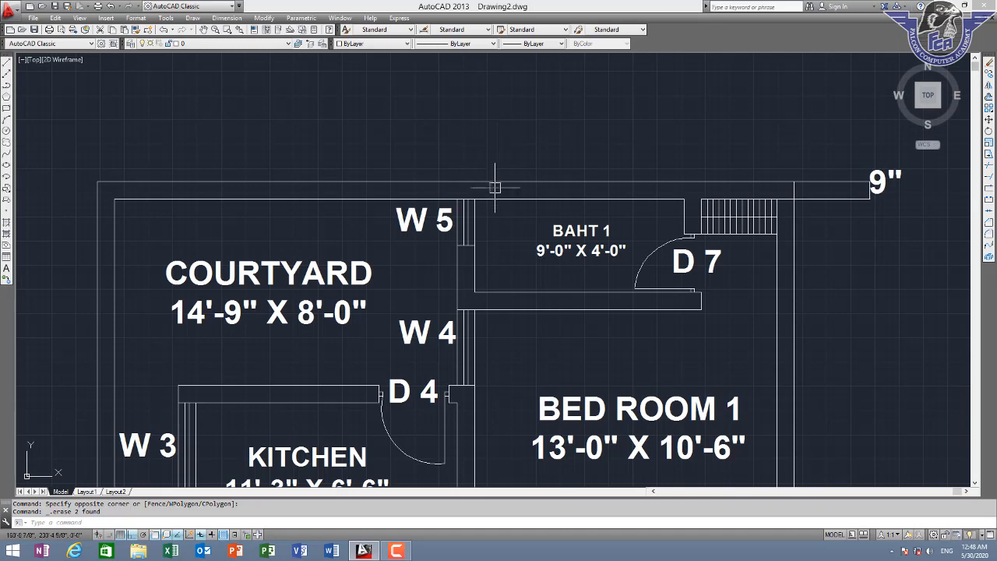
middle_drag(927, 156, 785, 149)
click(800, 144)
click(681, 256)
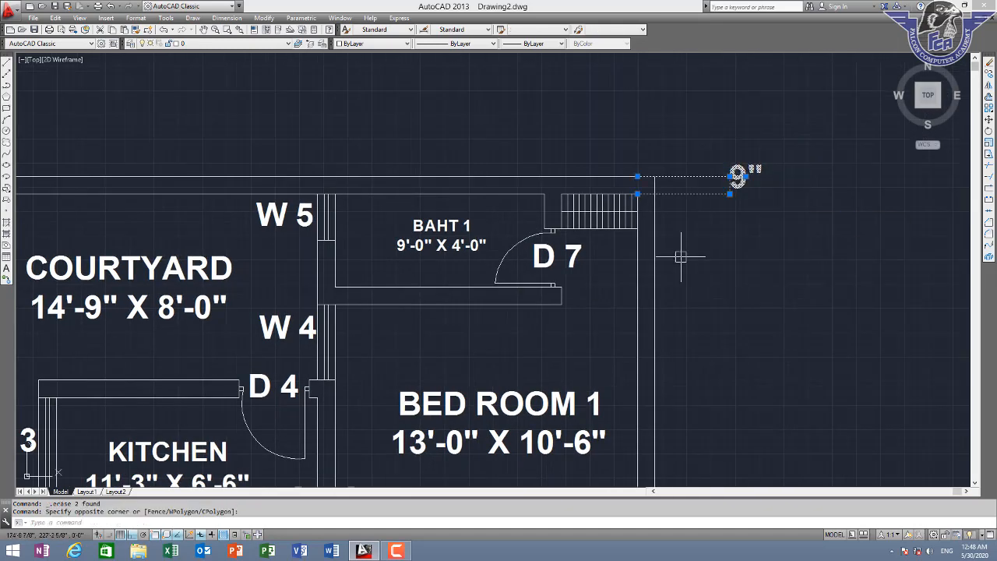
key(Delete)
- Extend the left line of the Bath 1 and Bedroom 1 wall beside W 5 up to the outer boundary line
scroll(437, 233, down, 3)
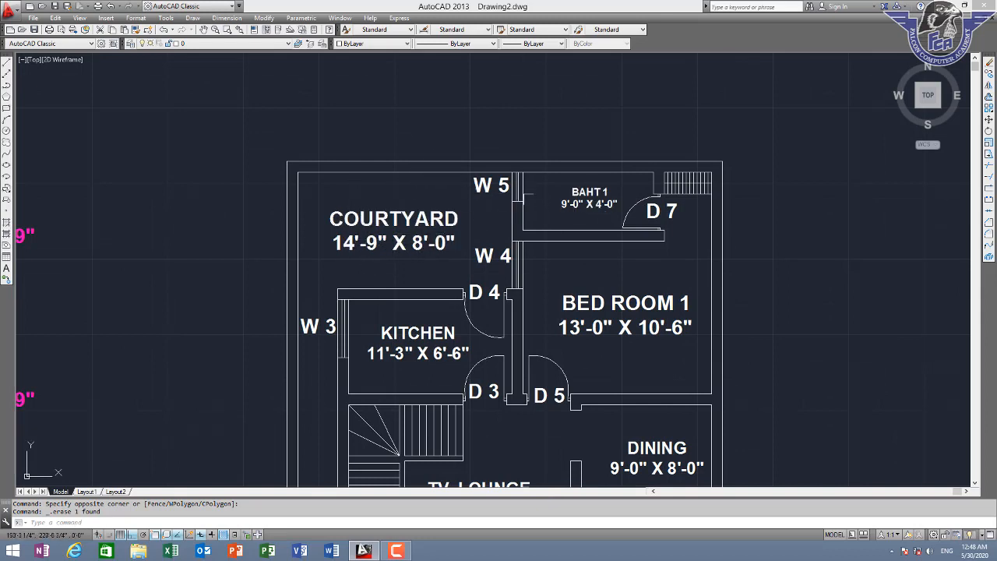
scroll(504, 170, up, 2)
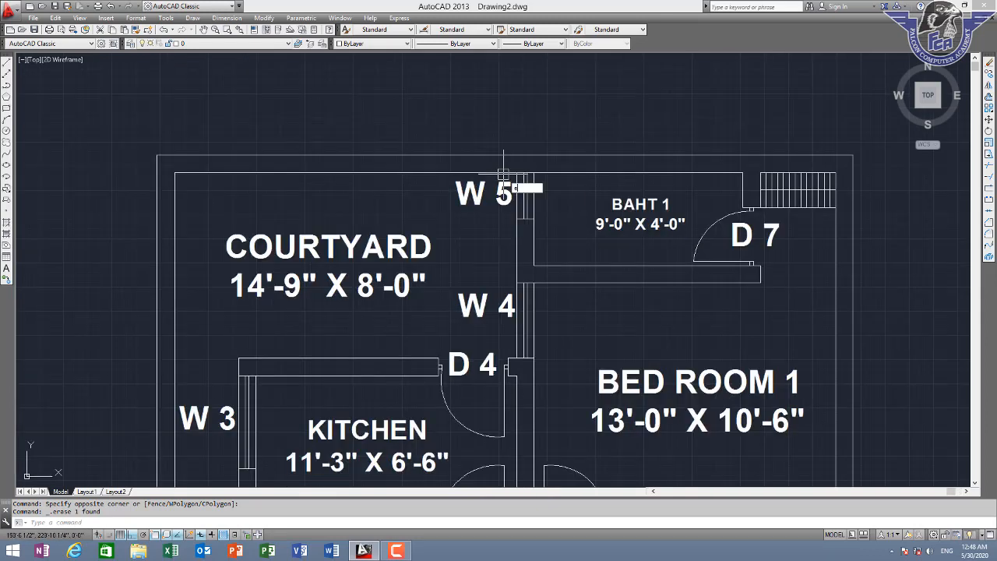
text(x)
key(Return)
key(Return)
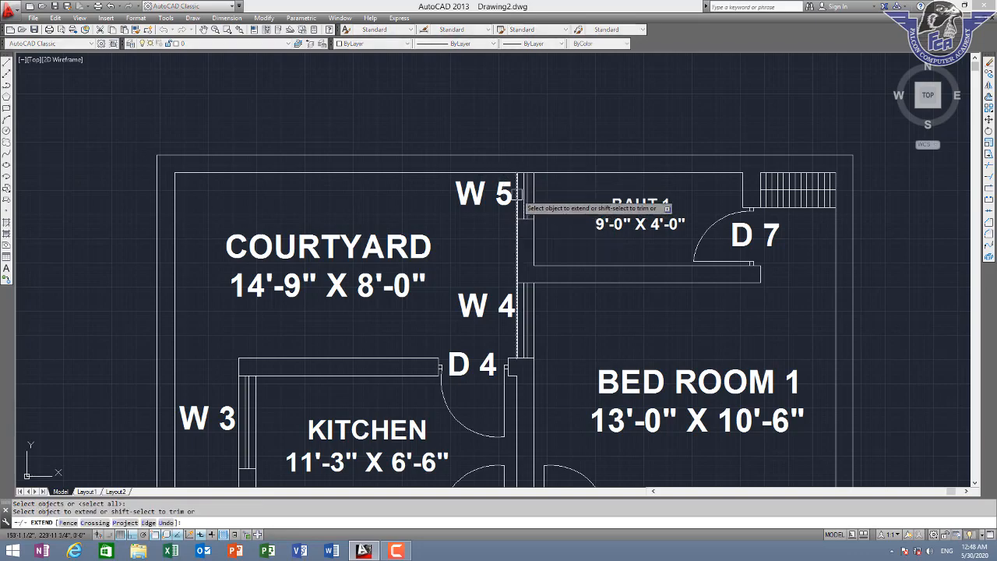
scroll(515, 183, up, 2)
scroll(516, 187, down, 5)
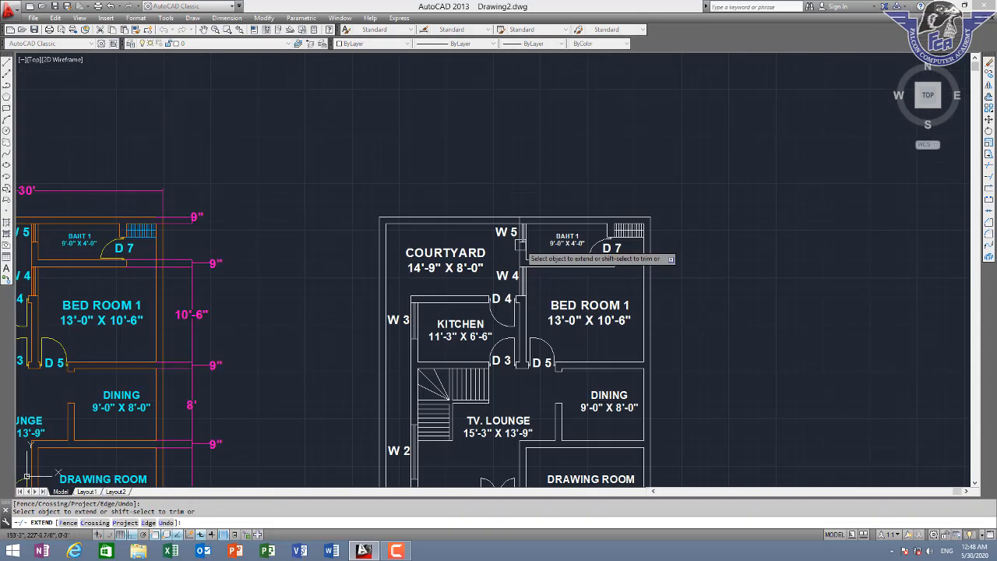
- Extend the wall line between the lawn and Bath 2 down to the outer line of the front wall
middle_drag(521, 327, 546, 257)
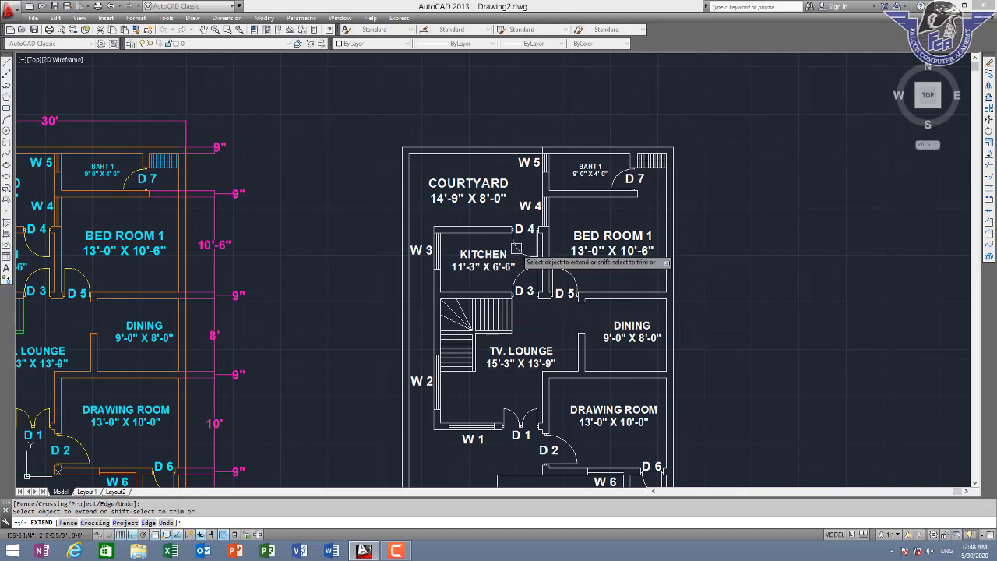
scroll(489, 214, up, 2)
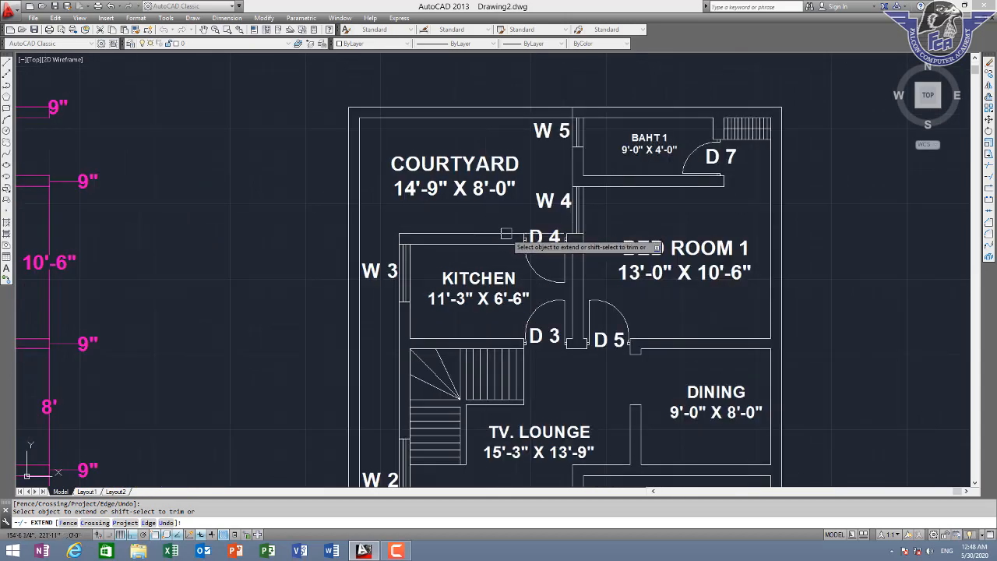
scroll(575, 236, up, 5)
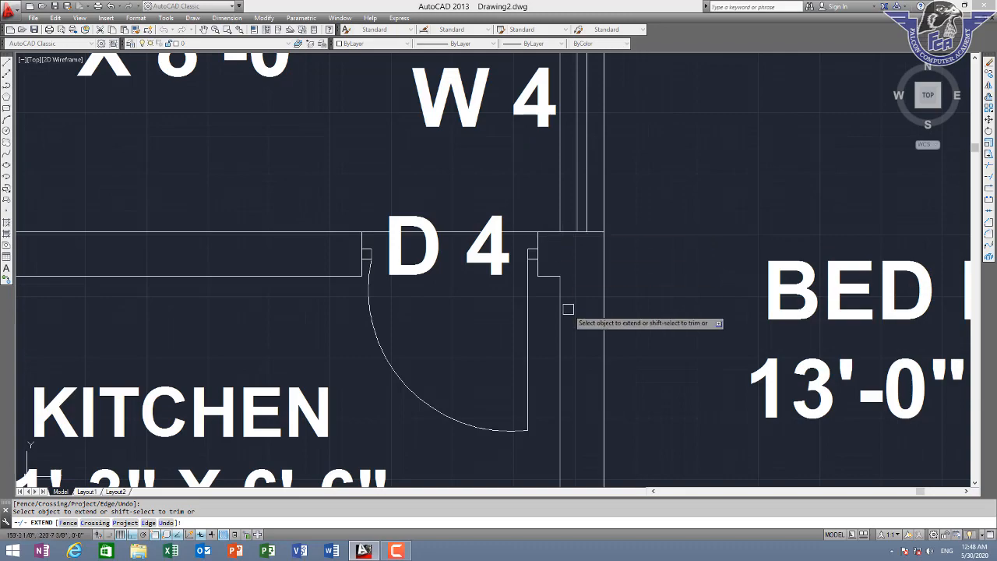
scroll(590, 344, down, 6)
middle_drag(591, 344, 548, 194)
middle_drag(494, 296, 499, 118)
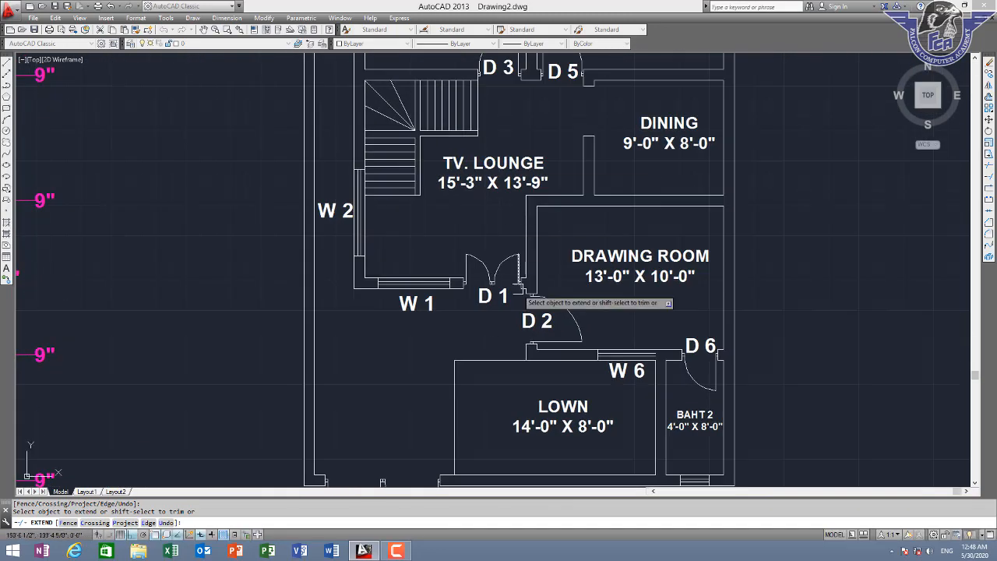
middle_drag(516, 314, 451, 162)
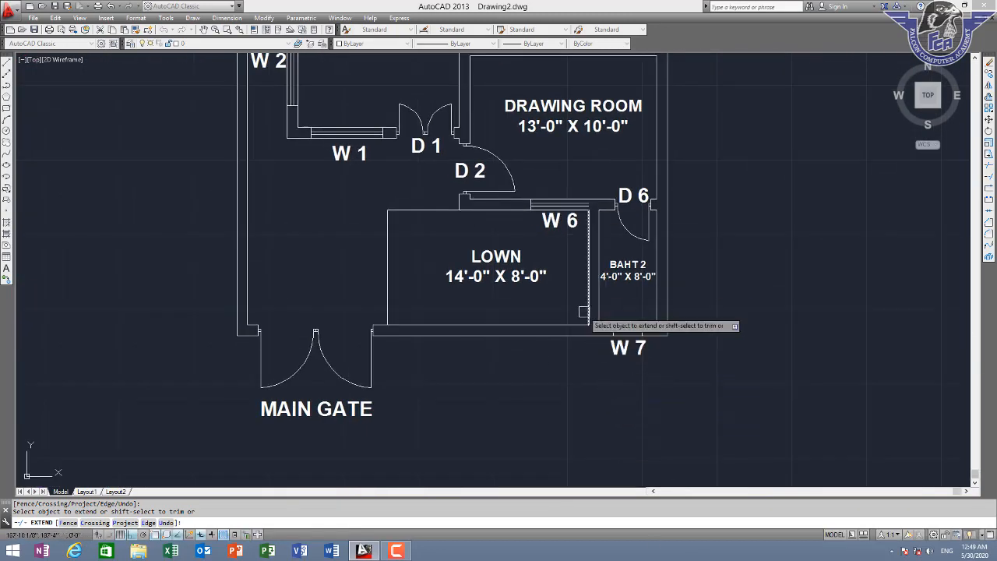
key(Escape)
- Delete the lawn's two outline lines and its LOWN 14'-0" X 8'-0" label from the copied plan
middle_drag(540, 336, 635, 370)
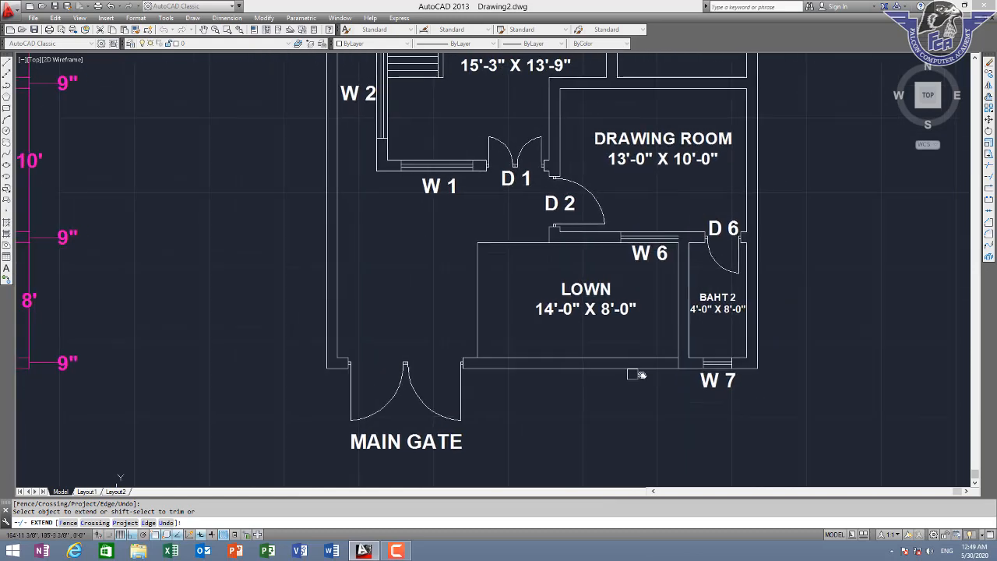
click(533, 228)
click(427, 324)
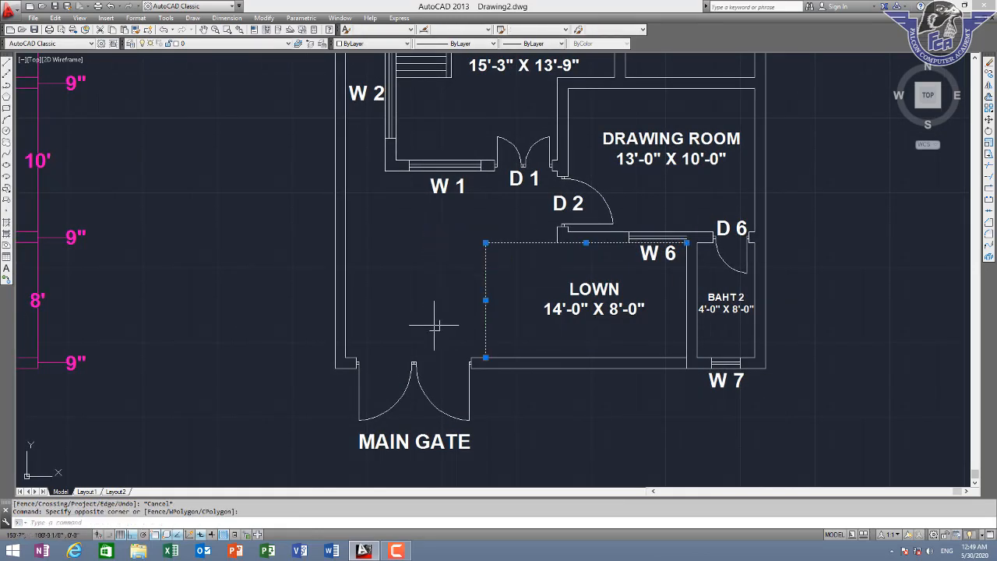
key(Delete)
click(643, 283)
click(548, 302)
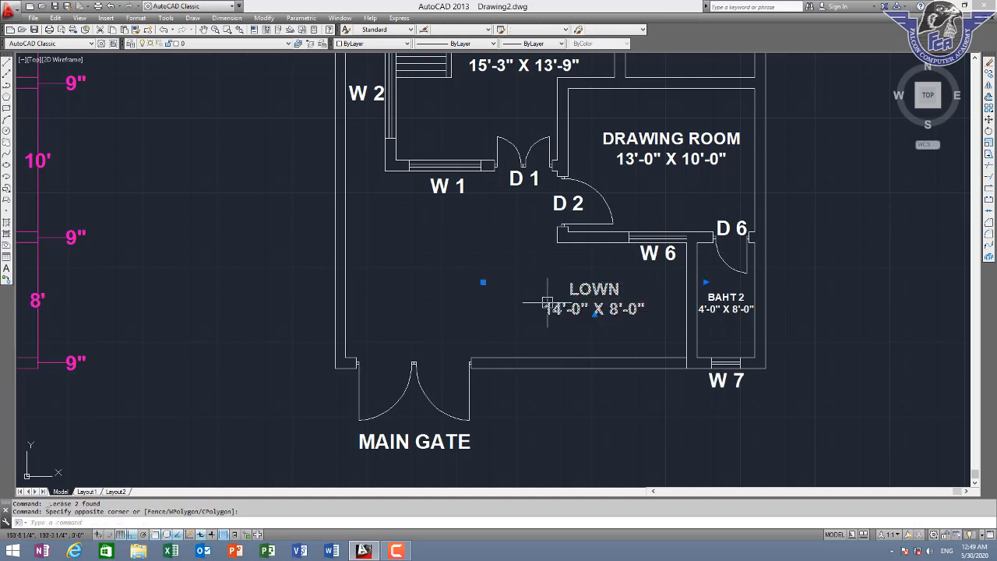
key(Delete)
click(578, 330)
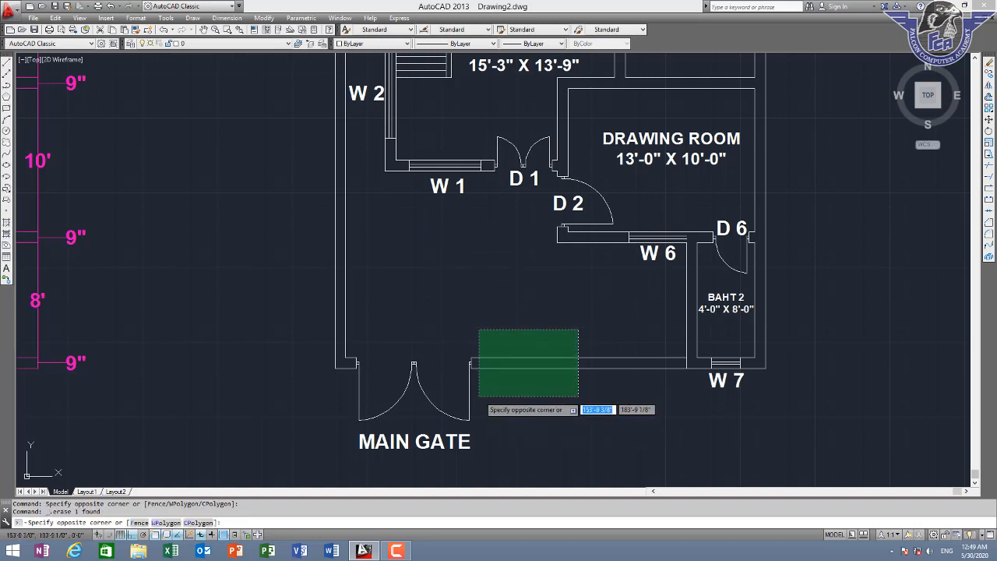
click(483, 390)
key(Escape)
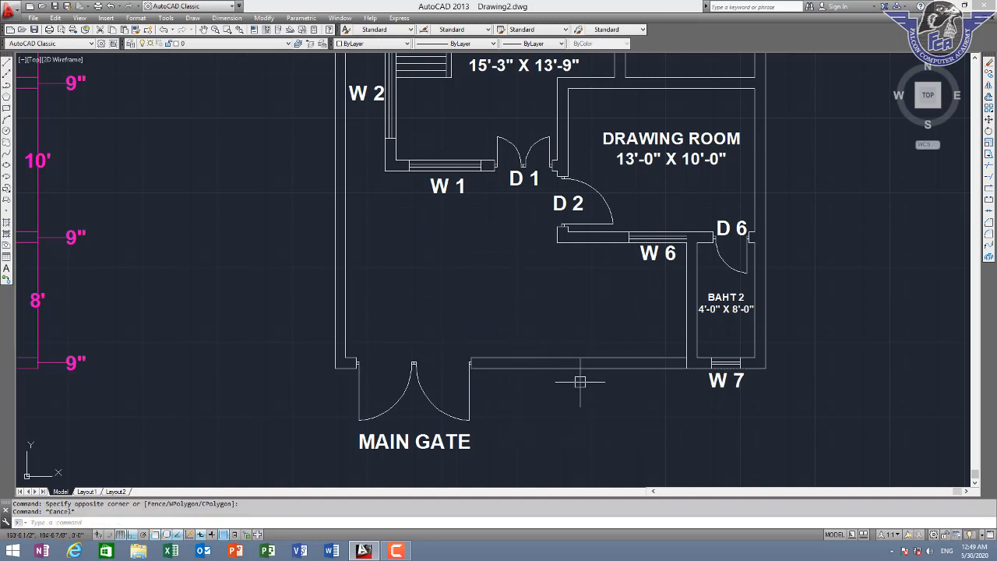
- Trim away the front wall's outer line between the main gate and Bath 2
text(tr)
key(Return)
key(Return)
click(610, 391)
click(543, 320)
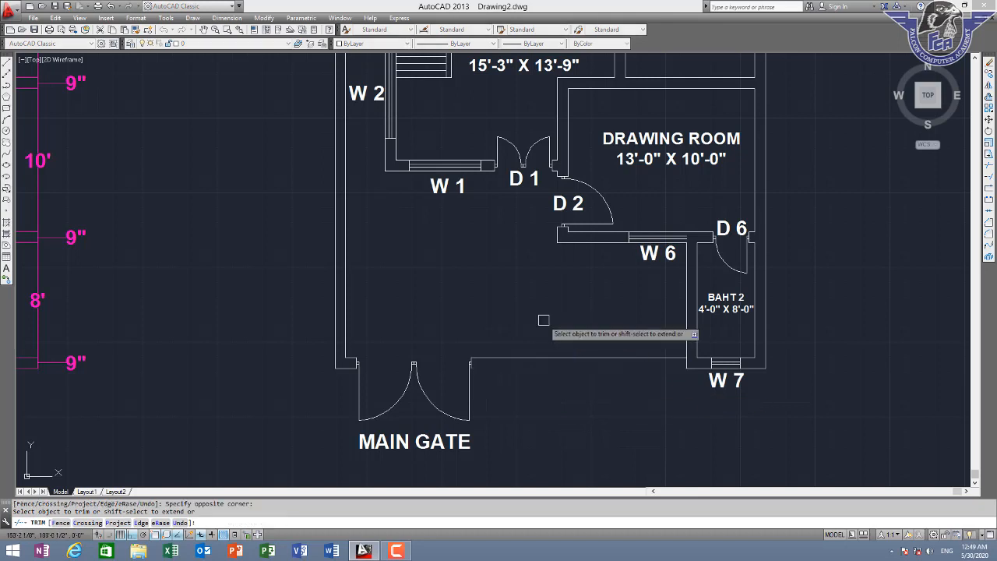
key(Escape)
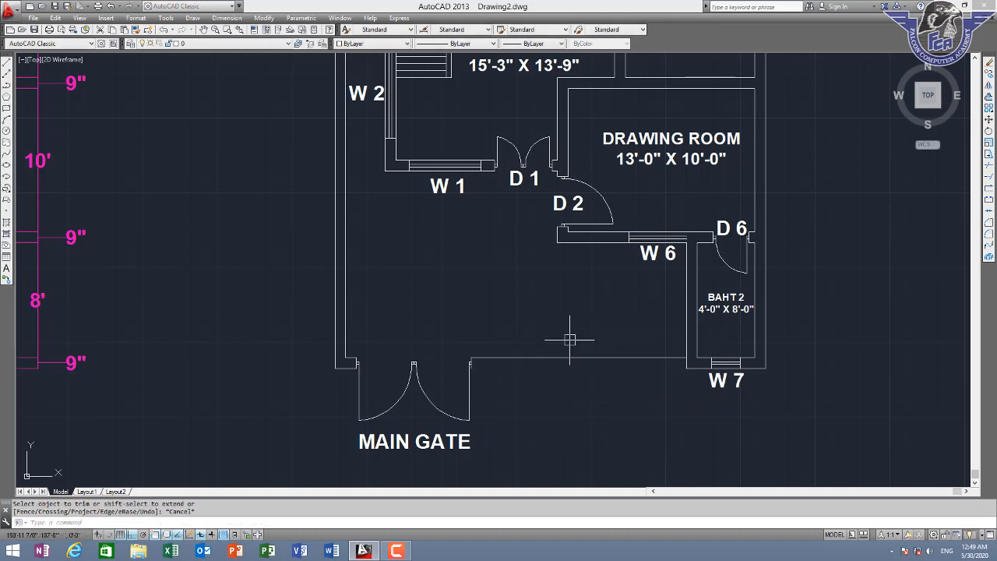
- Delete the main gate with its label, the left boundary wall lines and the remaining front wall line
click(561, 324)
click(300, 435)
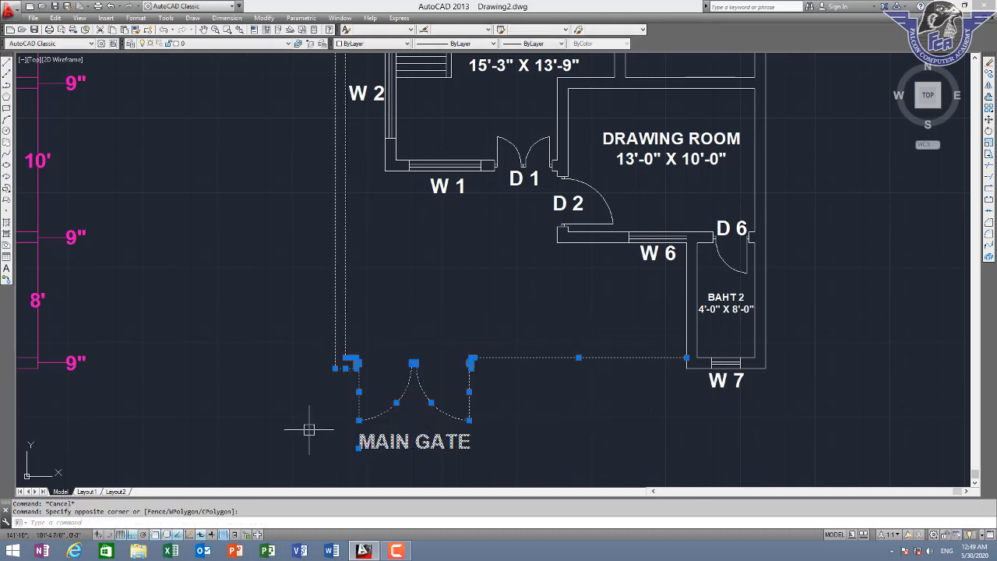
key(Delete)
- Trim away the rear boundary wall's outer line above the courtyard, back to the Bath 1 wall corner
scroll(468, 374, down, 3)
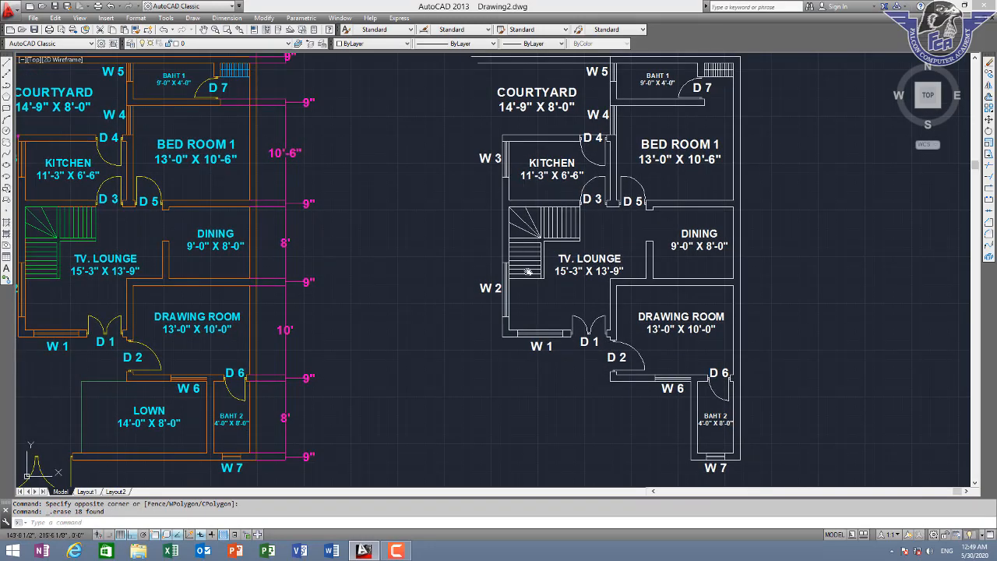
middle_drag(528, 272, 520, 392)
scroll(570, 168, up, 1)
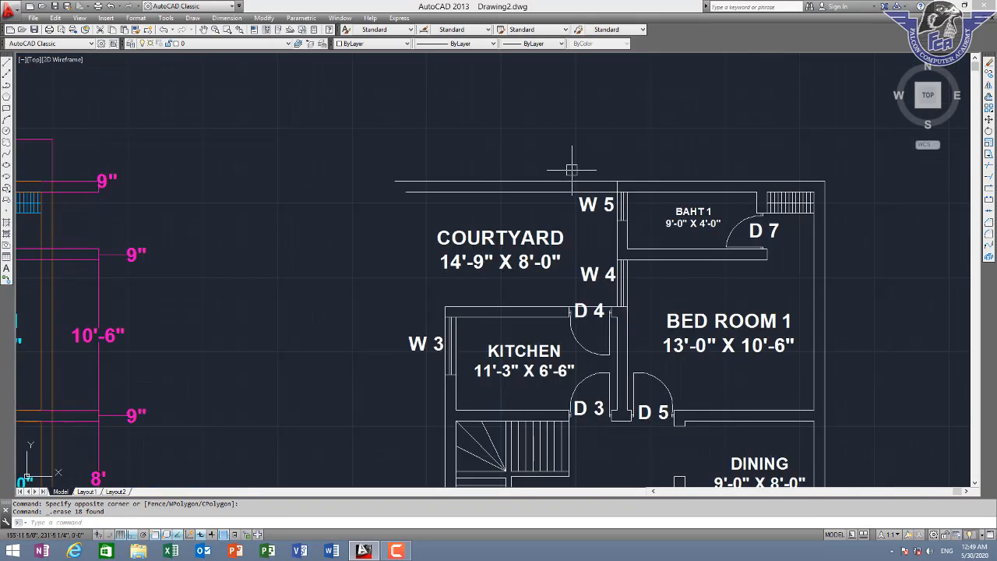
key(Return)
key(Return)
click(562, 169)
click(491, 206)
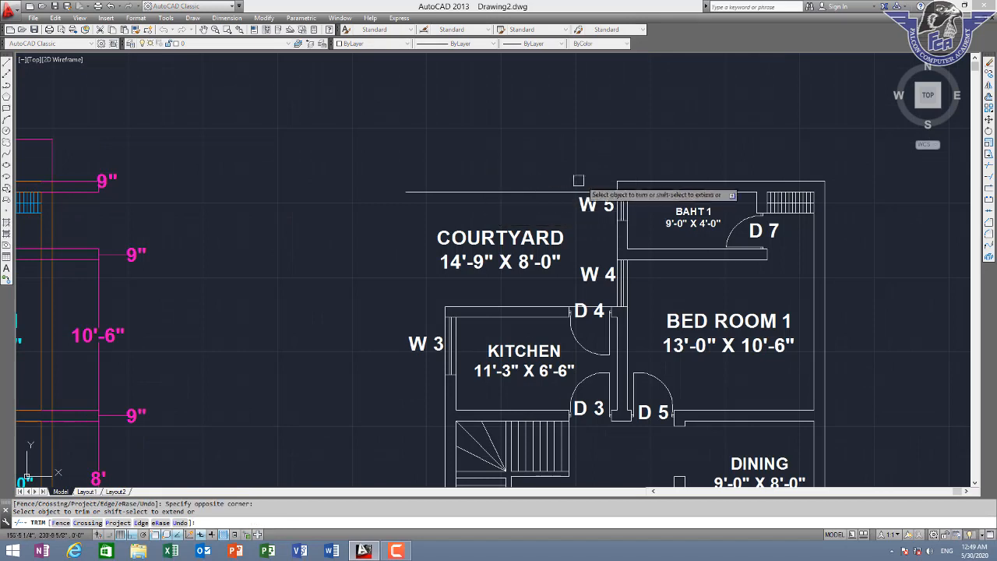
key(Escape)
- Delete the remaining boundary wall line above the courtyard and the COURTYARD 14'-9" X 8'-0" label
click(543, 191)
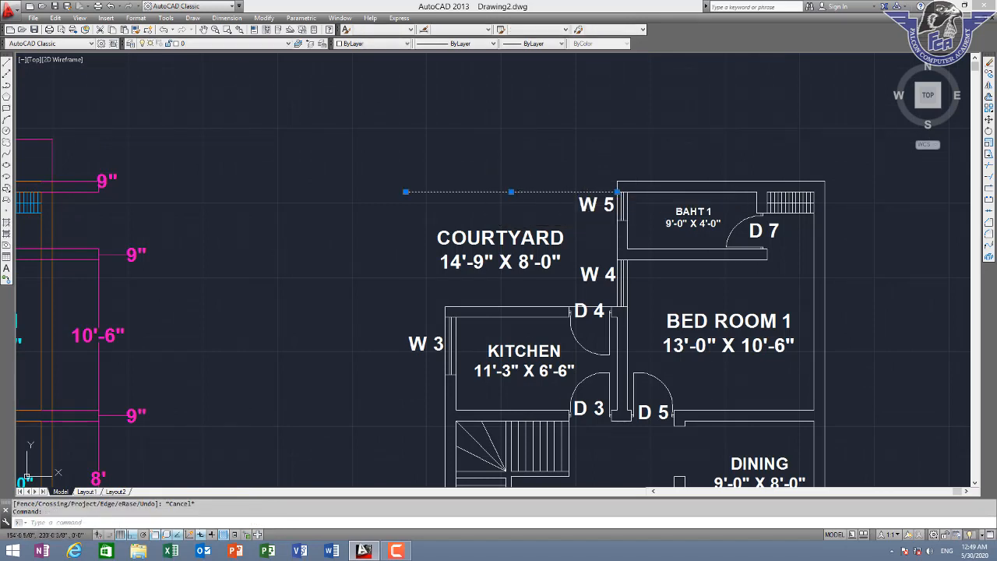
key(Delete)
click(547, 238)
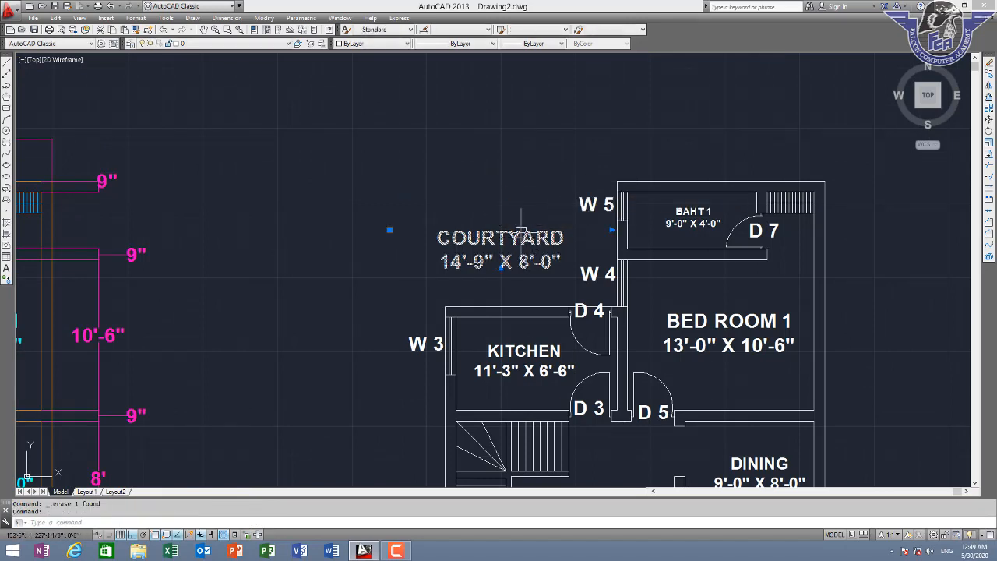
key(Delete)
- Delete the W 5 and W 4 window labels beside the Bath 1 and Bedroom 1 wall
scroll(639, 303, down, 2)
middle_drag(642, 300, 546, 202)
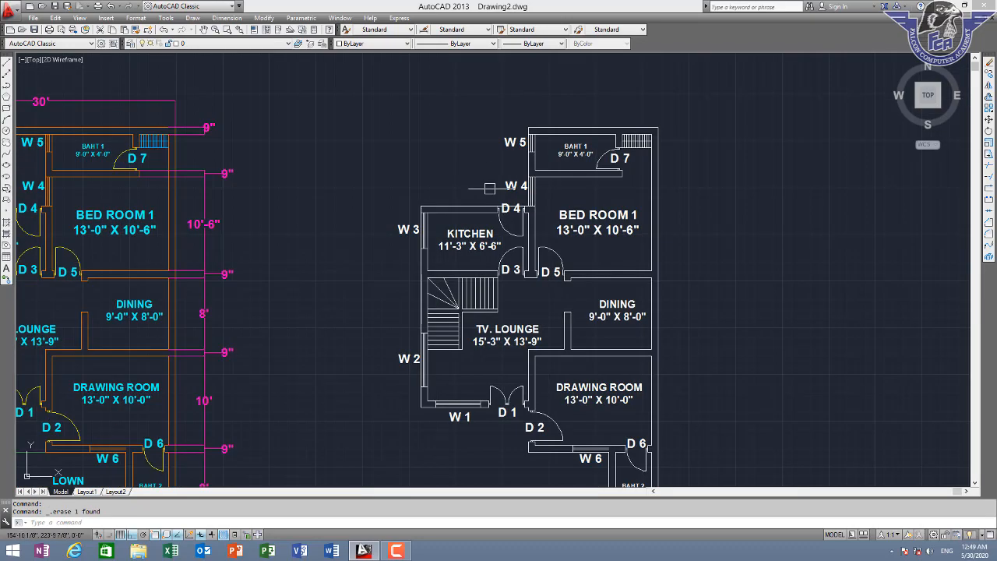
middle_drag(600, 287, 557, 182)
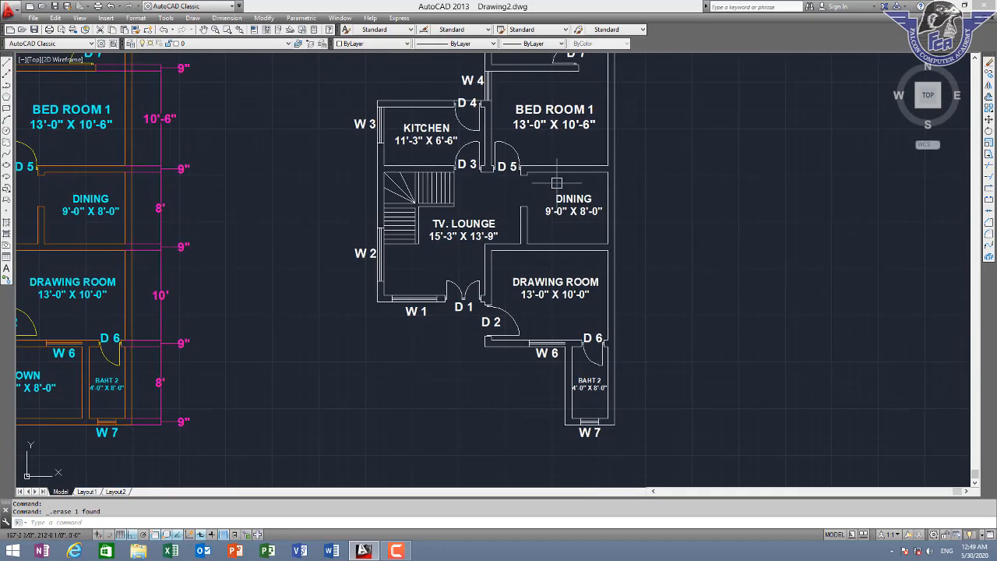
middle_drag(492, 64, 469, 156)
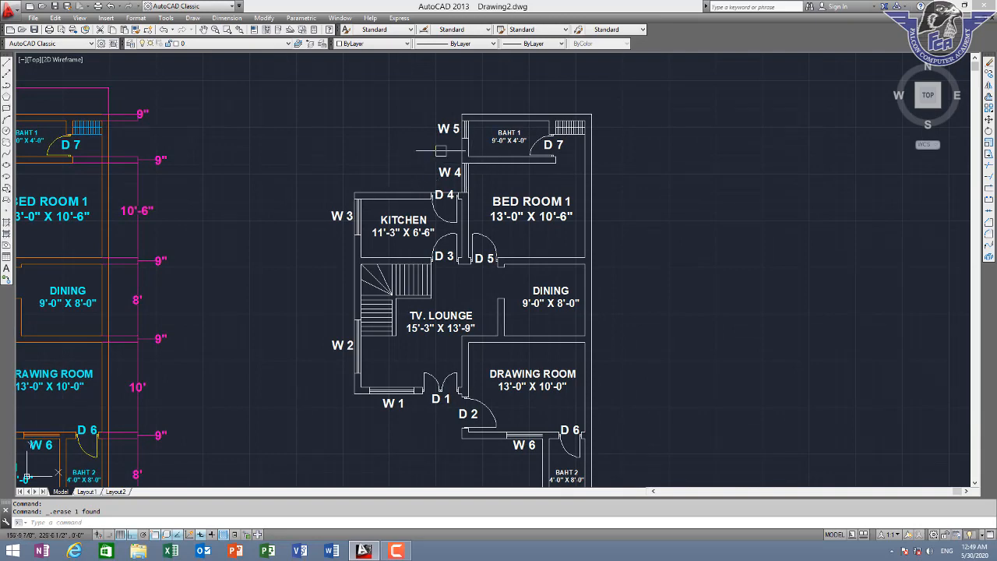
scroll(452, 130, up, 4)
click(461, 110)
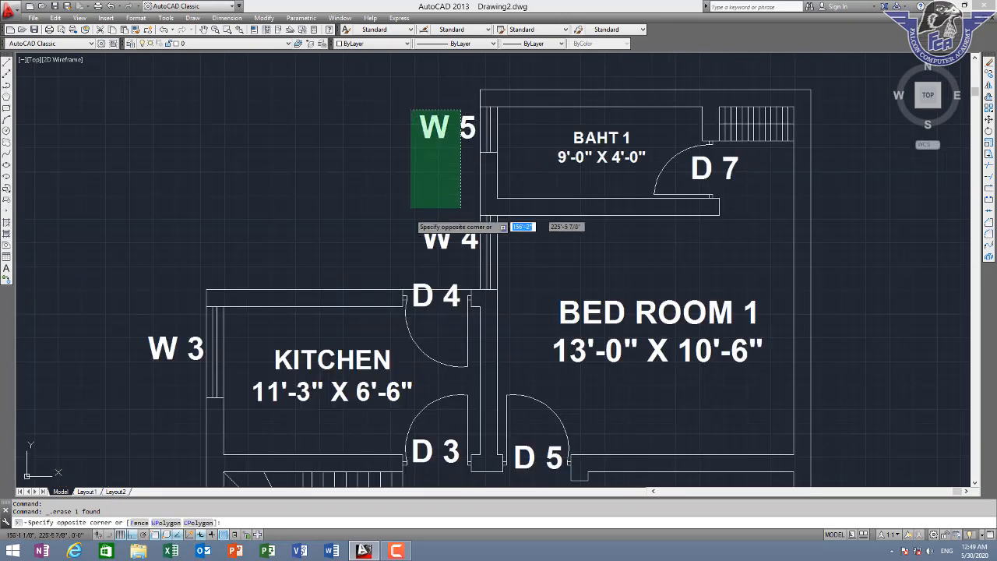
click(400, 245)
key(Return)
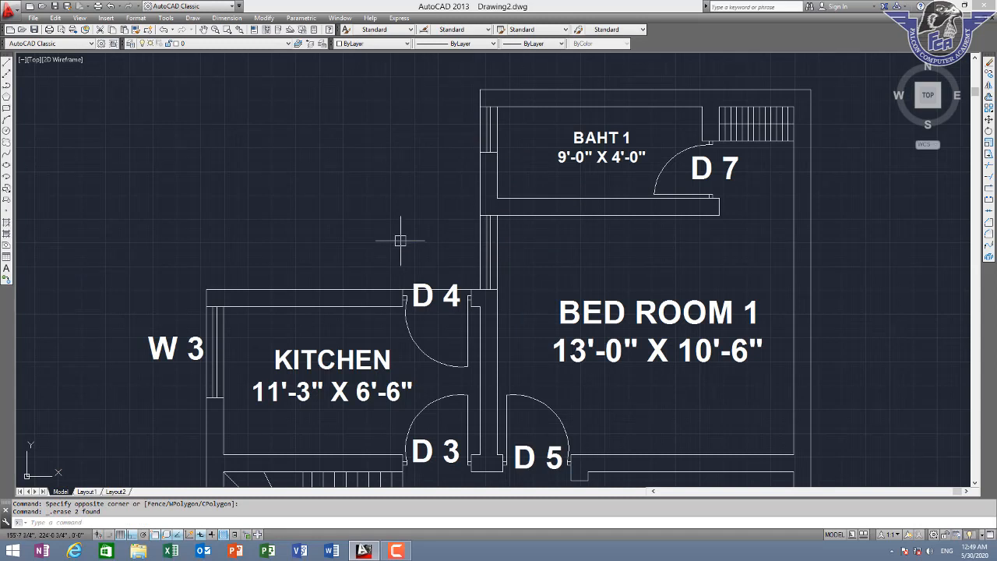
- Offset the outer line of the Bath 1 and Bedroom 1 wall 3' outward into the former courtyard
key(Return)
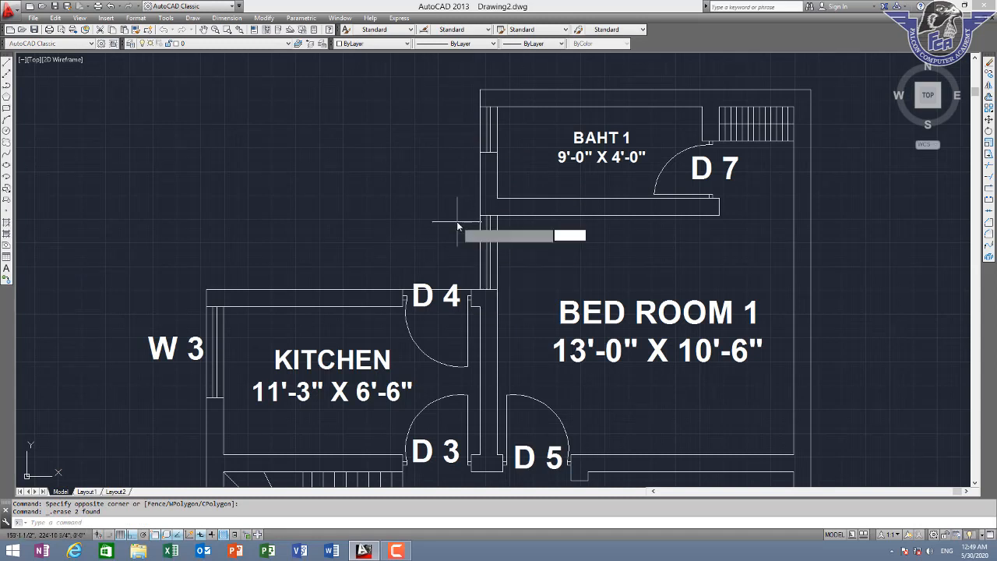
text(3)
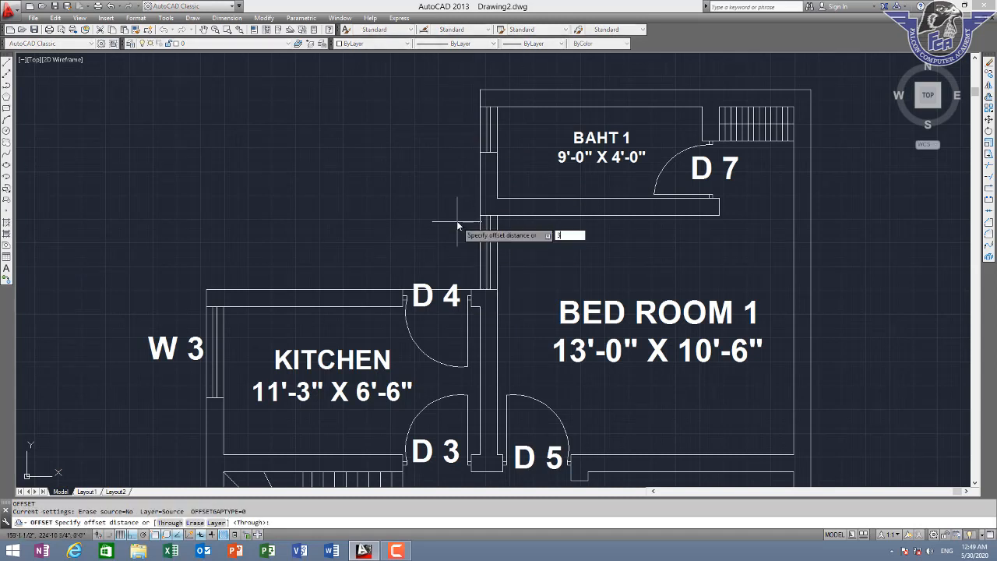
key(Return)
click(481, 209)
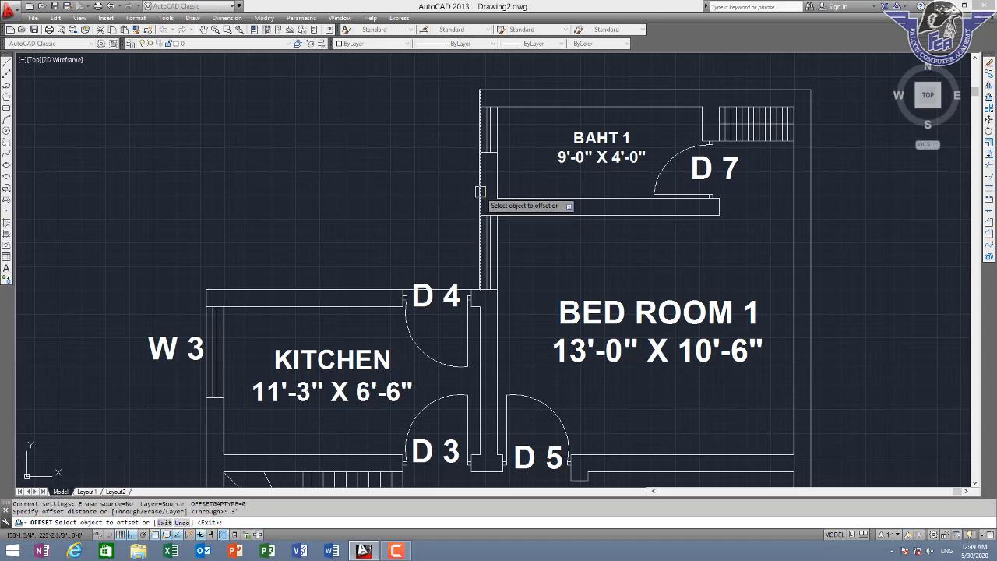
click(390, 204)
key(Escape)
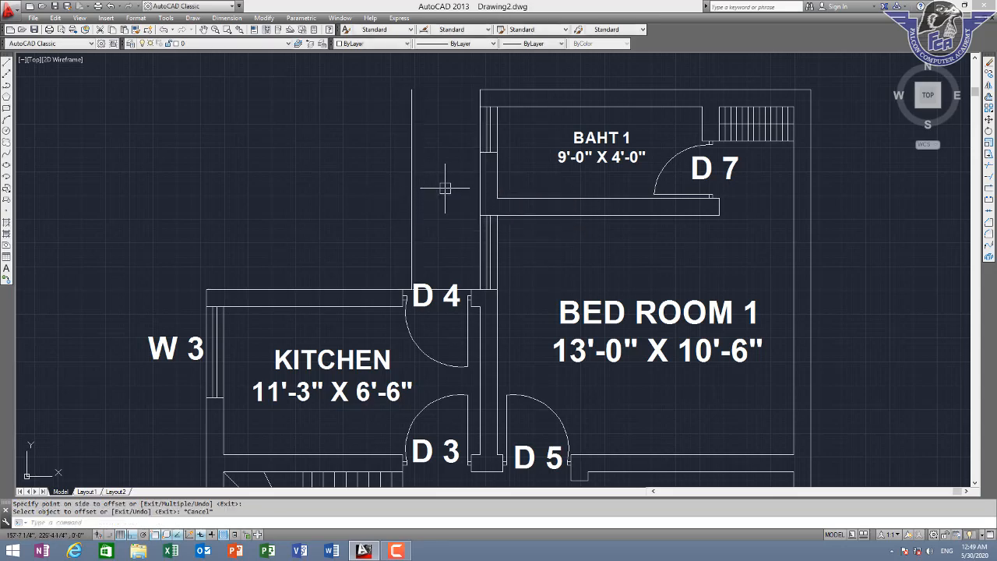
- Offset the new line in the former courtyard by another 4.5" away from Bath 1 to form a thin wall
key(Return)
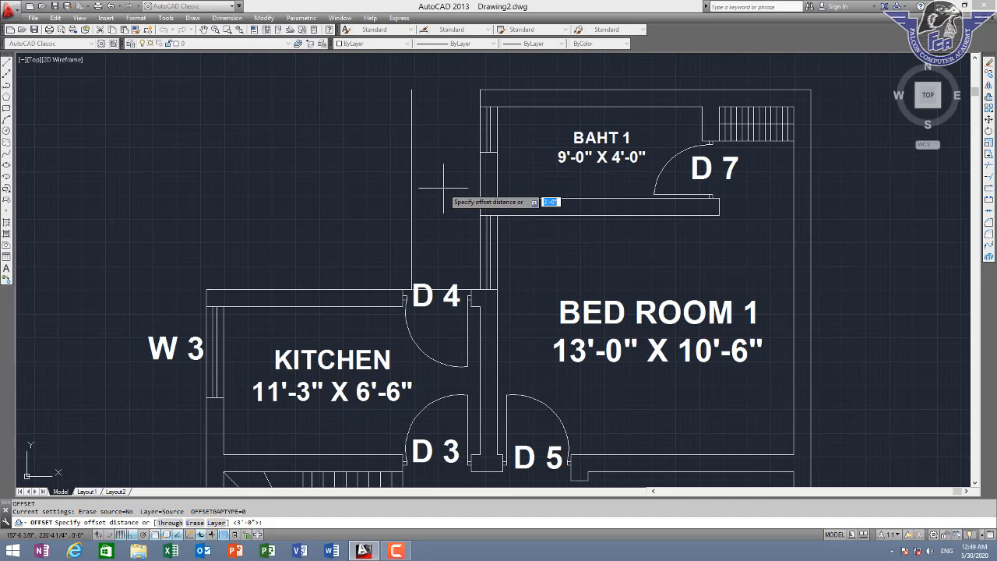
key(Return)
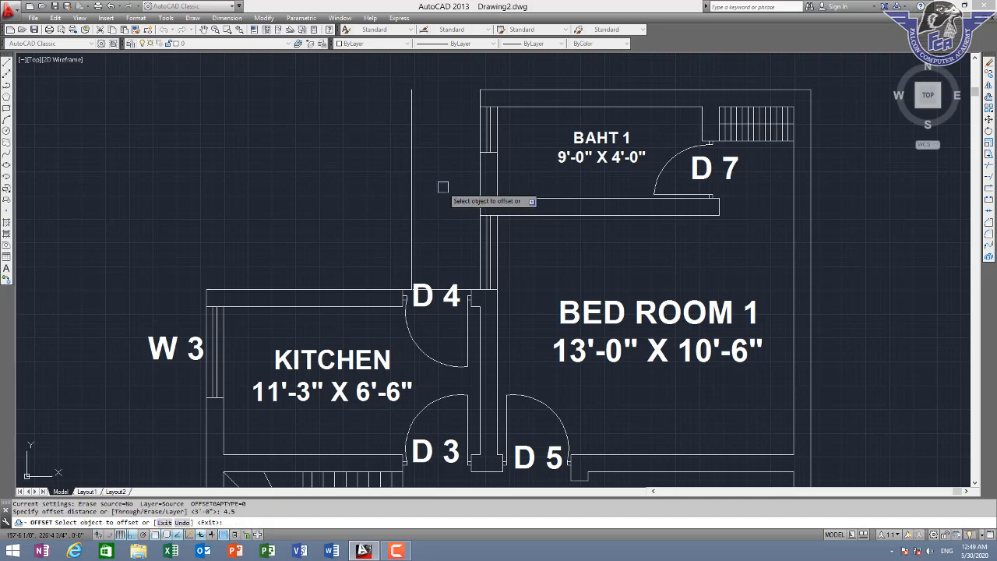
click(411, 187)
click(368, 194)
key(Escape)
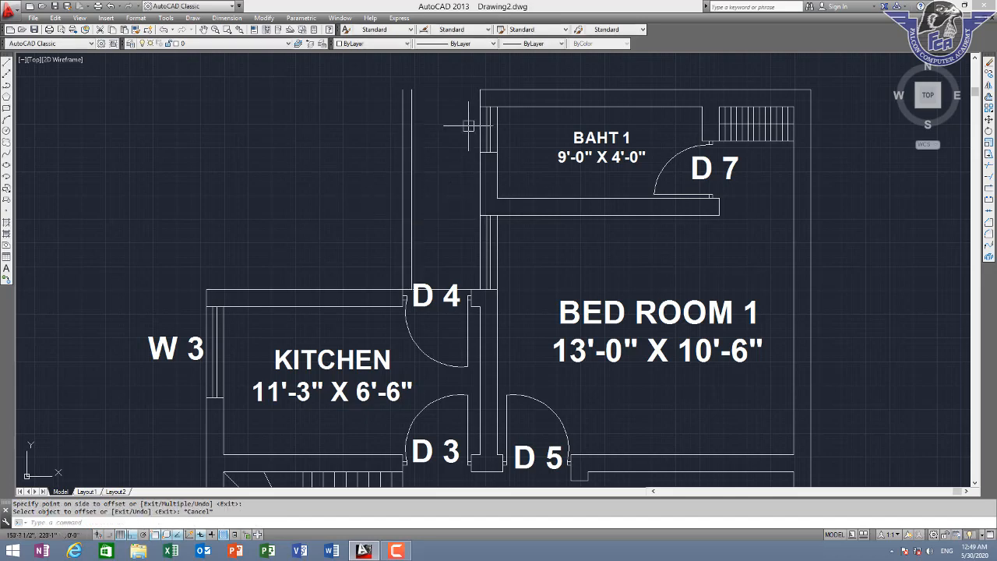
middle_drag(501, 112, 530, 184)
key(Escape)
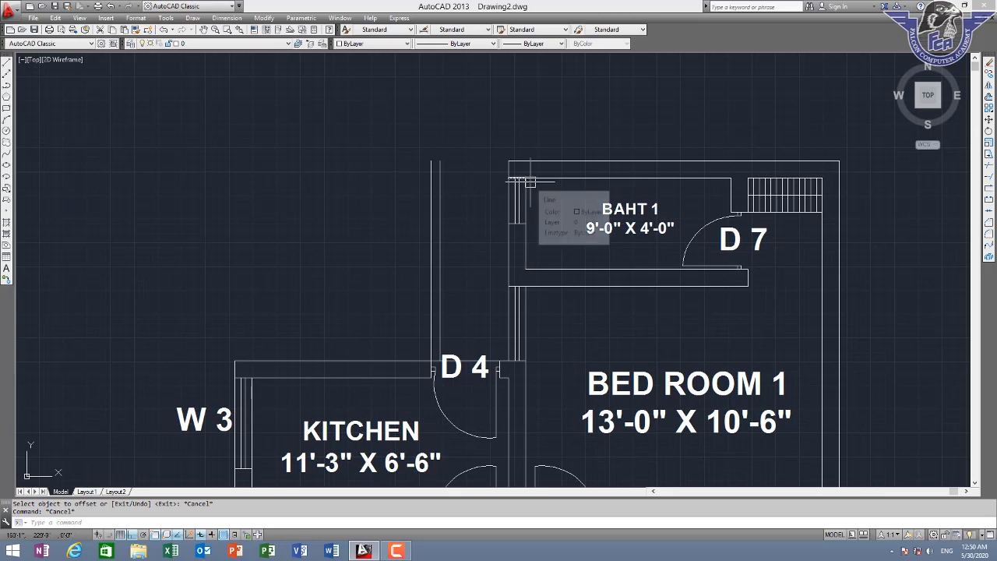
- Draw a line closing the open end of the passage, from the thin wall's outer corner to the outer corner of Bath 1
text(l)
key(Return)
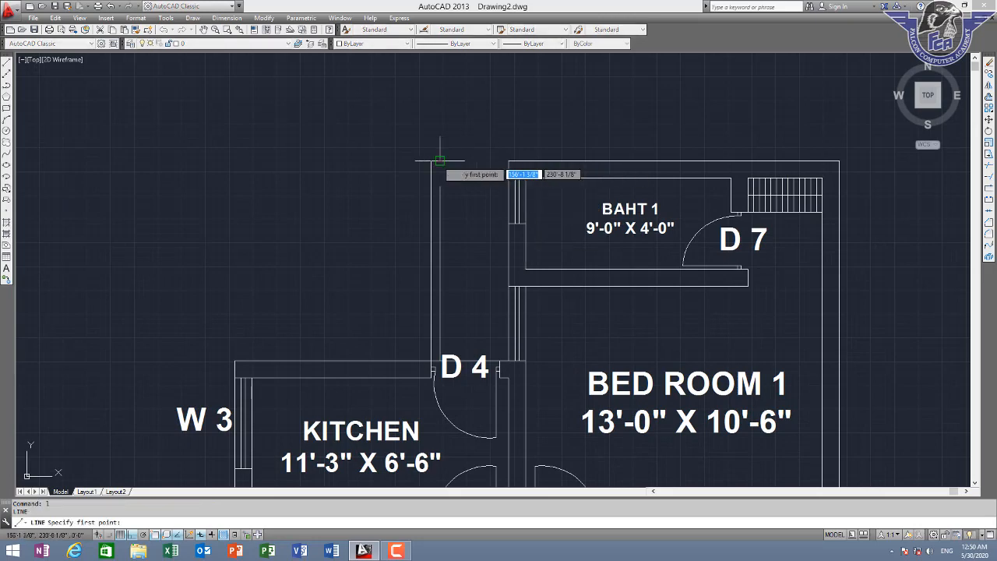
click(431, 162)
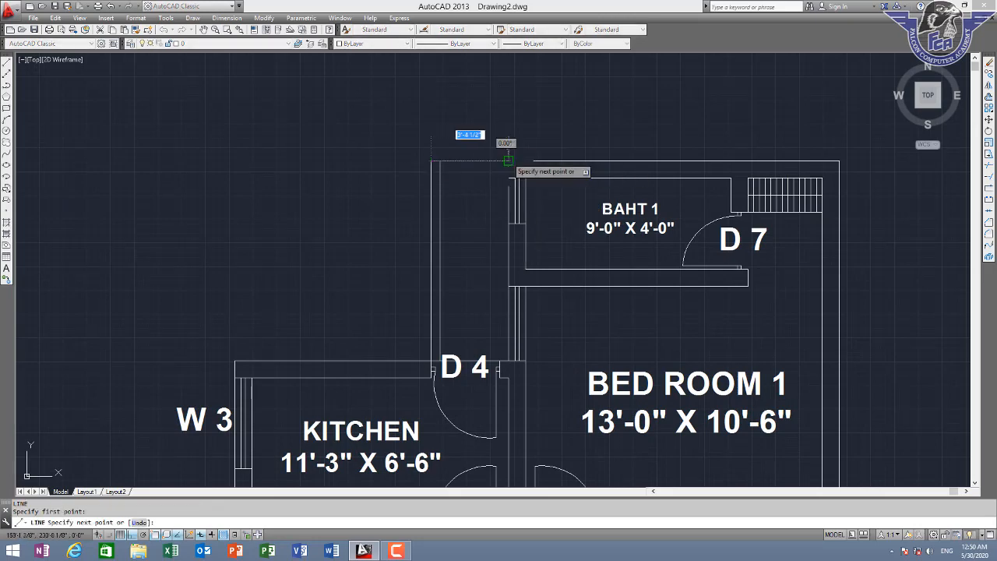
click(508, 160)
key(Escape)
- Offset the passage's closing line 4.5" inward to give the end wall its thickness
text(o)
key(Return)
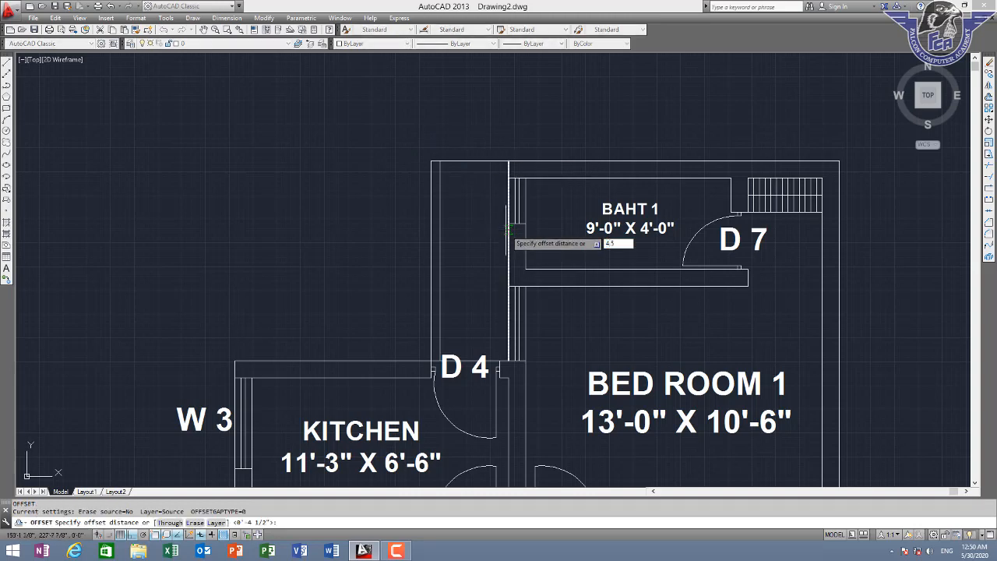
key(Return)
click(483, 161)
click(485, 185)
key(Escape)
- Trim the overlapping inner wall lines at the corner where the passage's thin side wall meets its end wall
scroll(449, 162, up, 1)
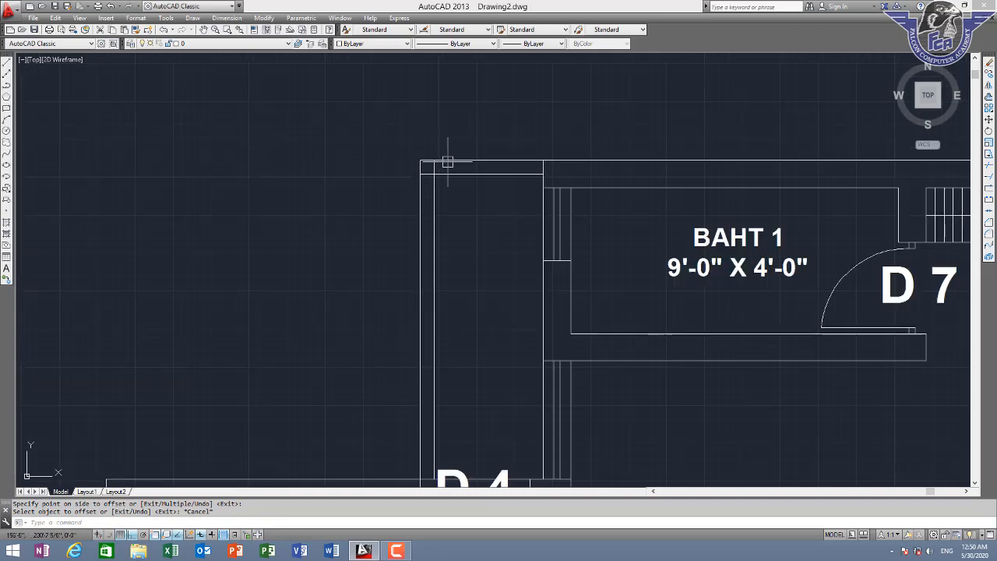
text(tr)
key(Return)
scroll(434, 174, up, 2)
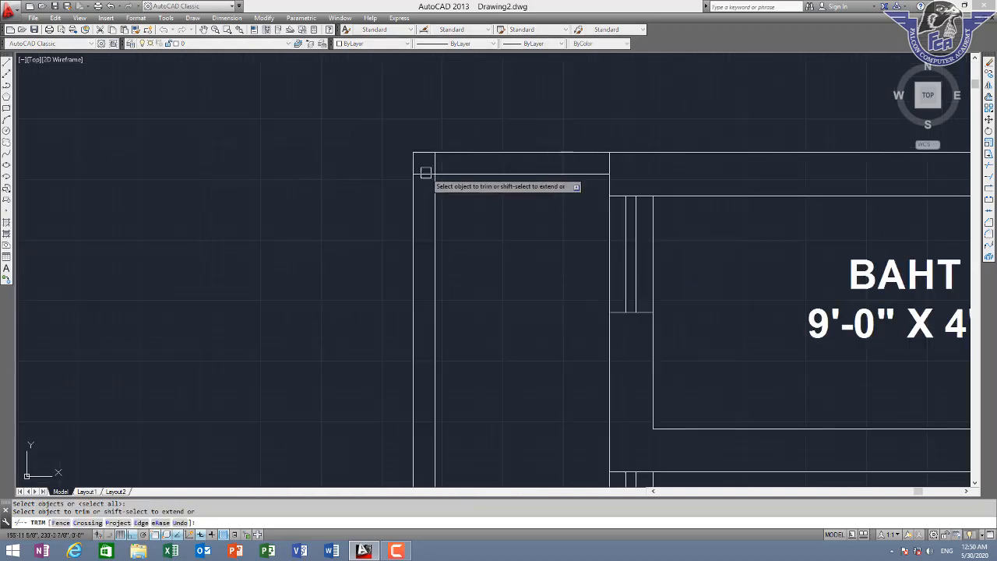
key(Return)
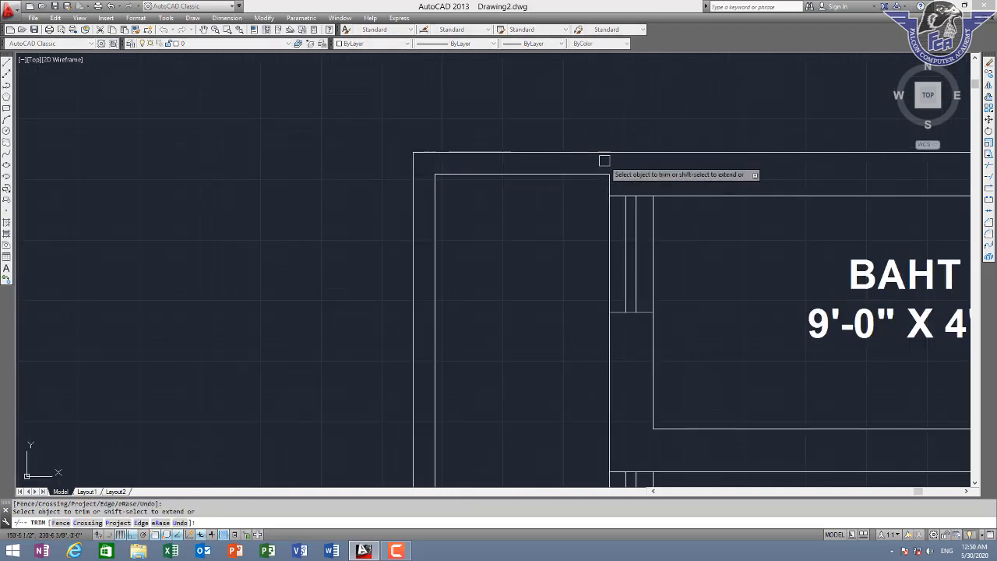
- Delete the D 4 door label at the kitchen's passage door
scroll(606, 159, down, 4)
middle_drag(617, 311, 503, 231)
scroll(505, 231, up, 4)
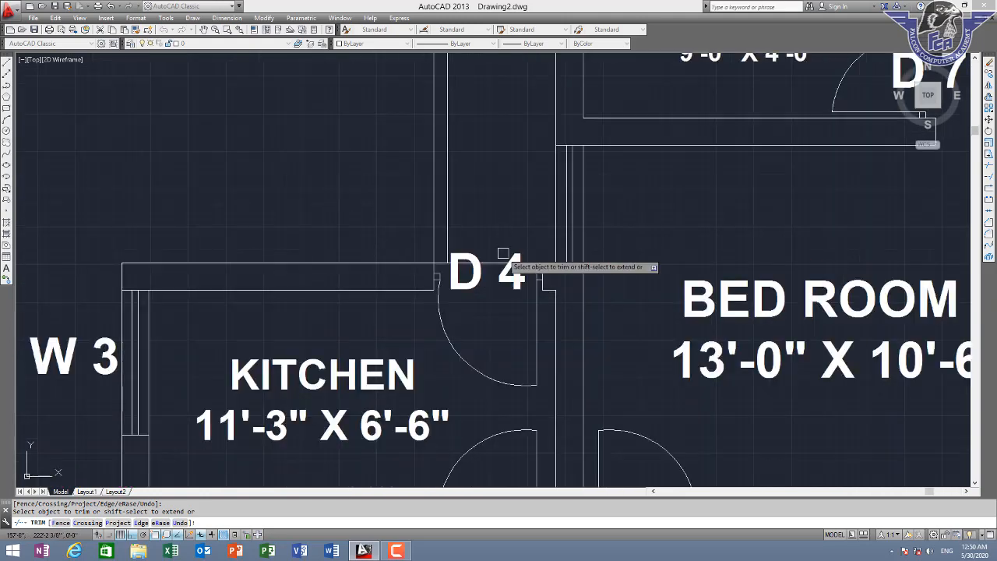
key(Escape)
click(472, 277)
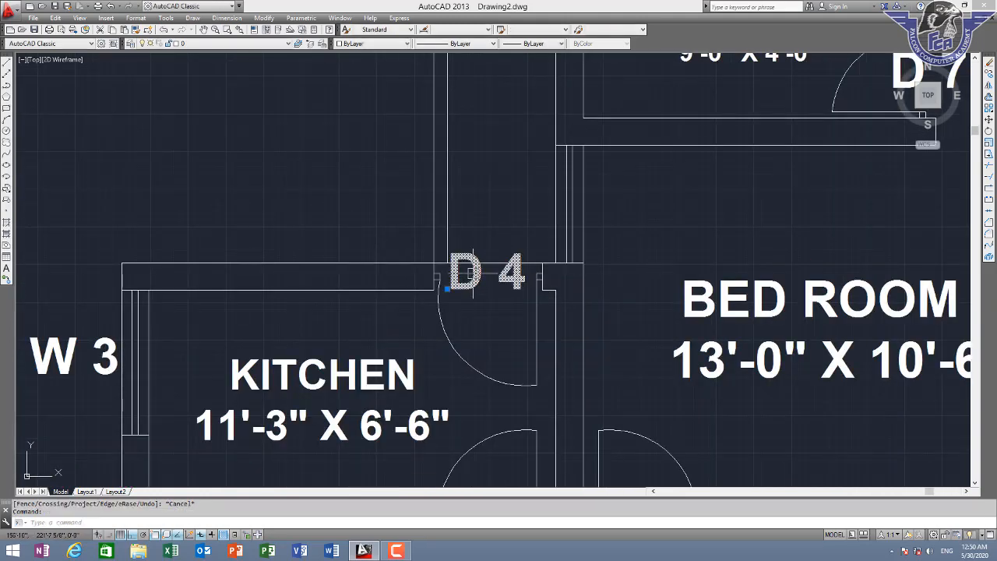
key(Delete)
- Fillet the kitchen's inner wall line with the thin wall's passage-side line to form a sharp corner at the door
scroll(460, 261, up, 4)
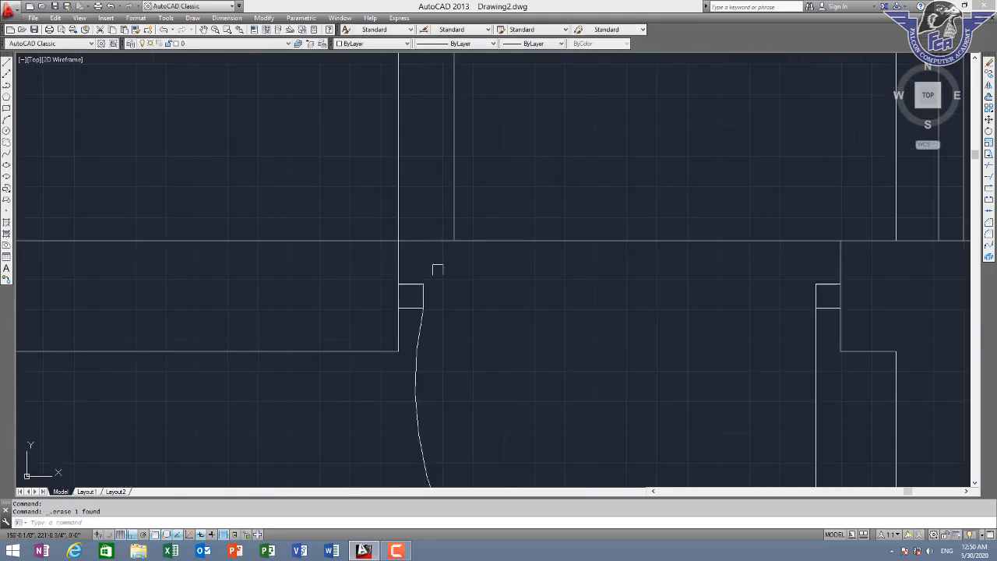
scroll(472, 269, down, 4)
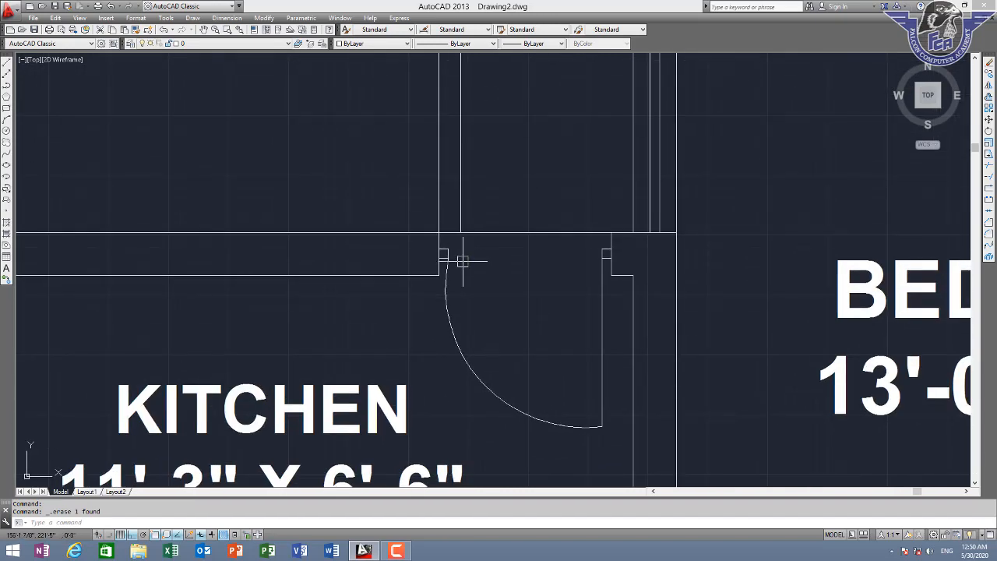
key(Return)
click(426, 275)
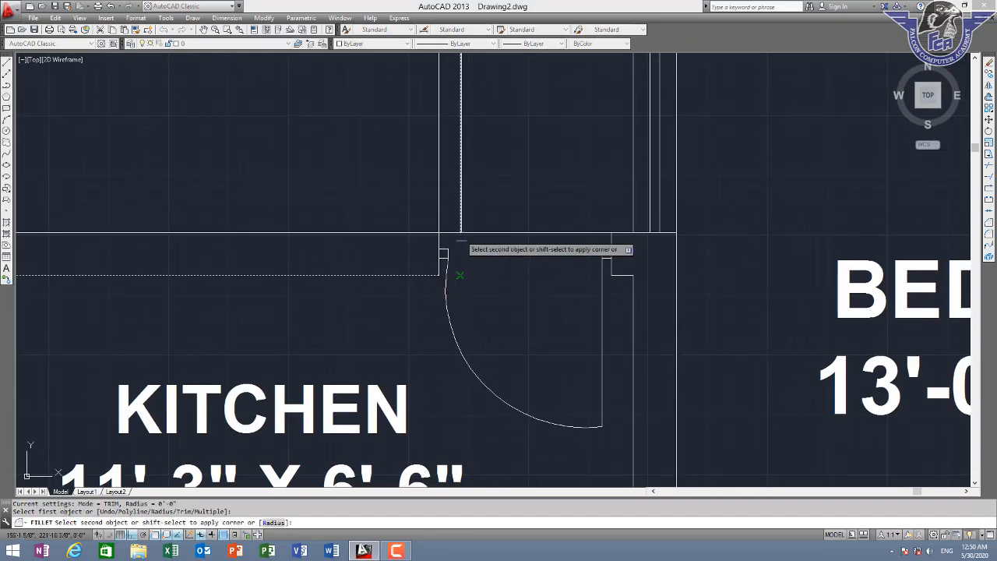
click(459, 223)
key(Escape)
- Extend the kitchen-side line of the Bedroom 1 wall to the passage and delete the short wall stub lines beside the door
middle_drag(564, 245, 587, 223)
scroll(625, 231, up, 2)
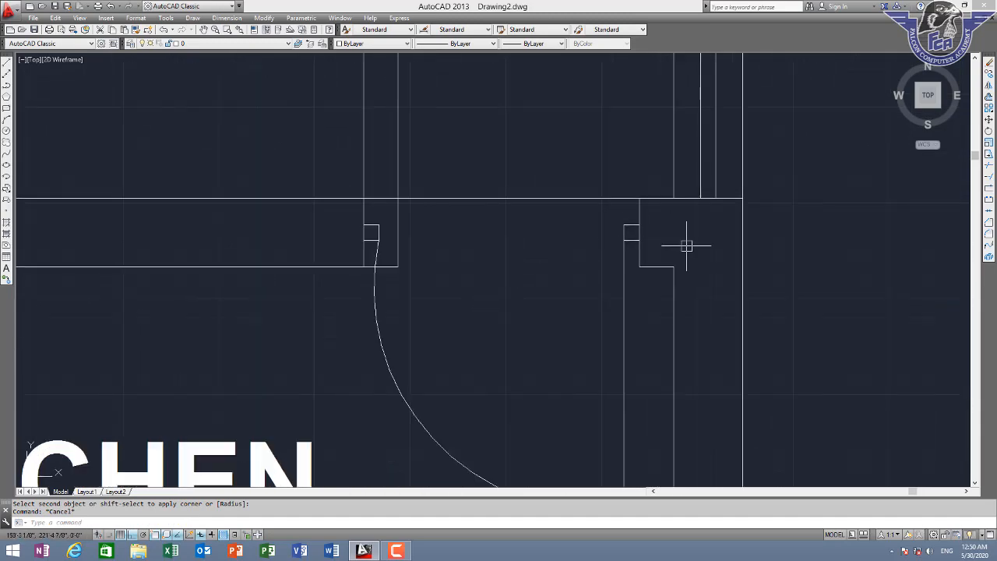
text(ex)
key(Return)
key(Return)
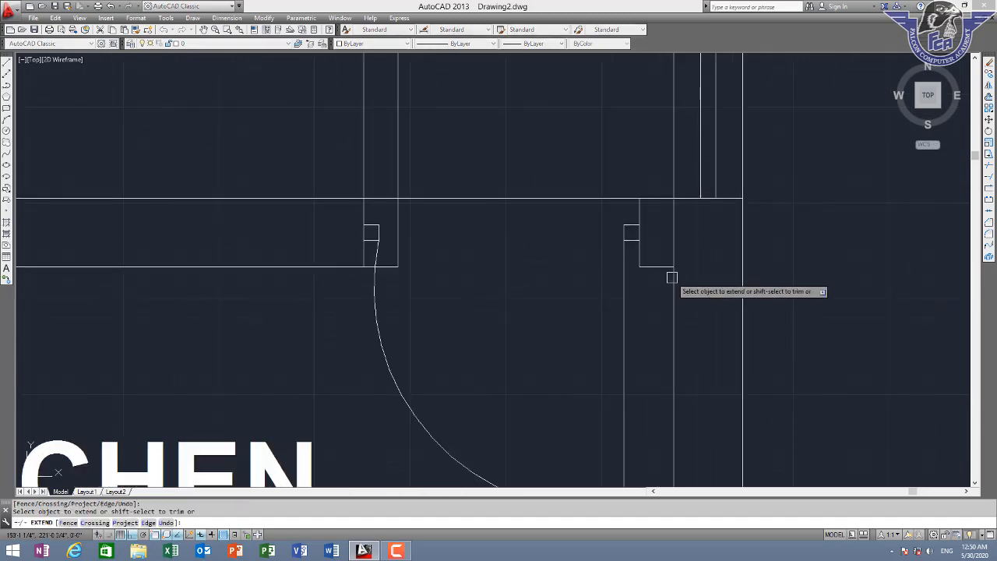
key(Escape)
click(639, 205)
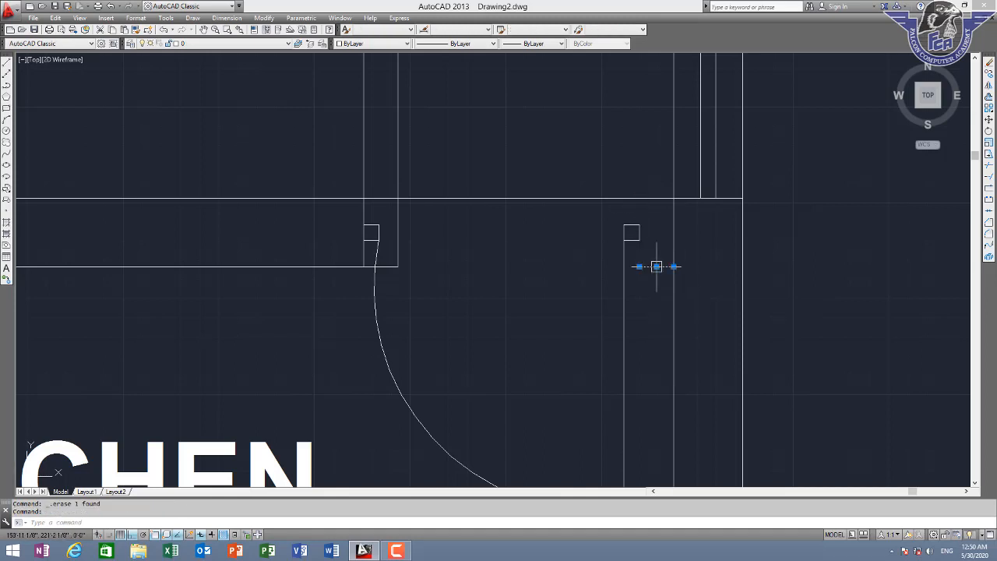
- Move the kitchen's passage door, with both frames, leaf and swing arc, 4.5" towards the Bedroom 1 wall
click(641, 226)
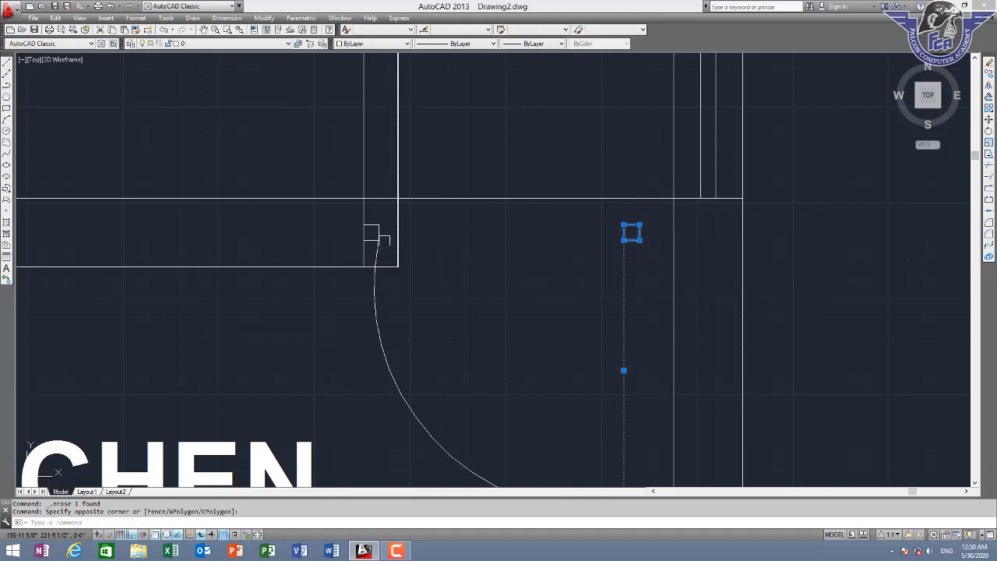
scroll(385, 228, up, 4)
click(383, 215)
click(343, 279)
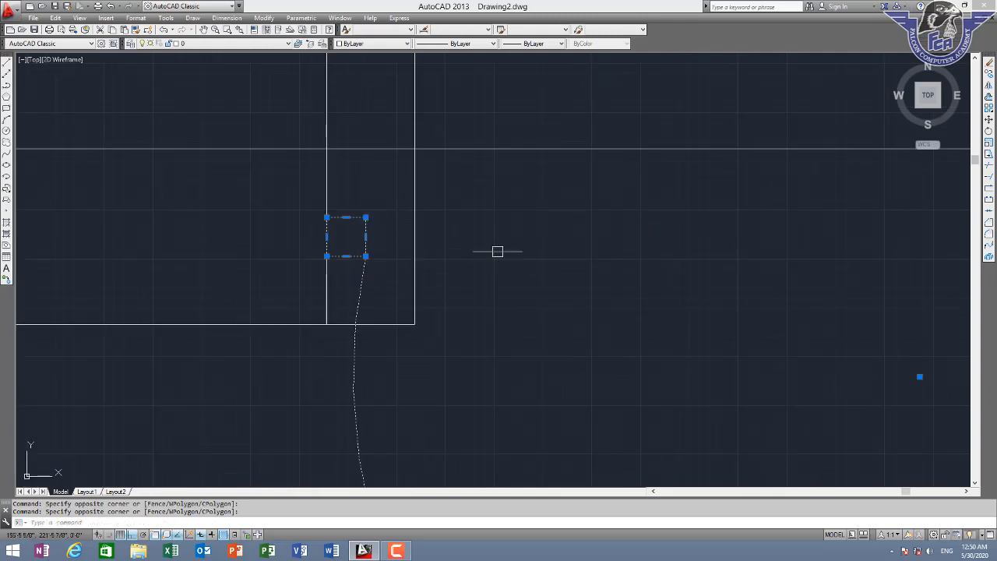
scroll(560, 267, down, 5)
middle_drag(710, 273, 601, 260)
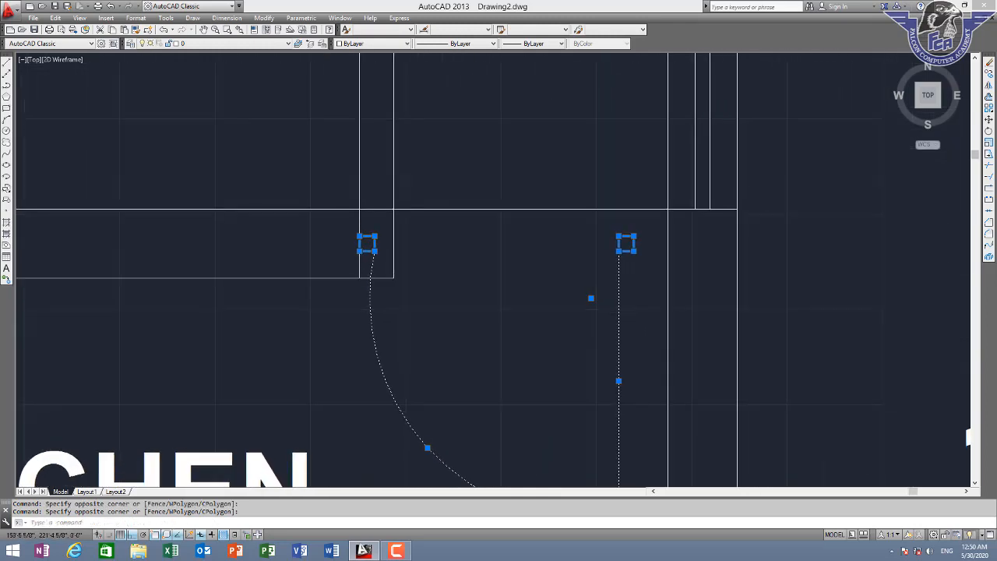
text(m)
key(Return)
click(632, 244)
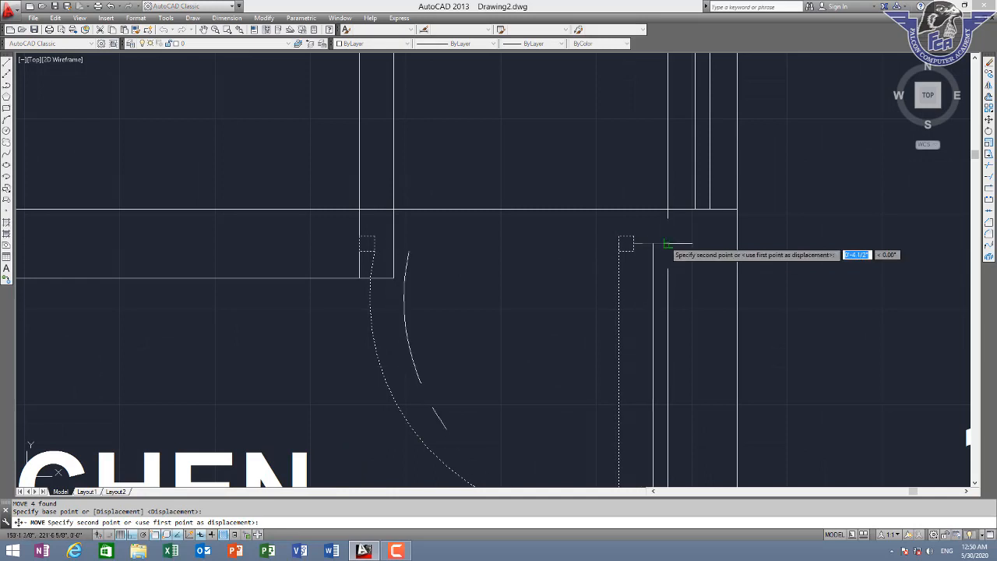
key(Escape)
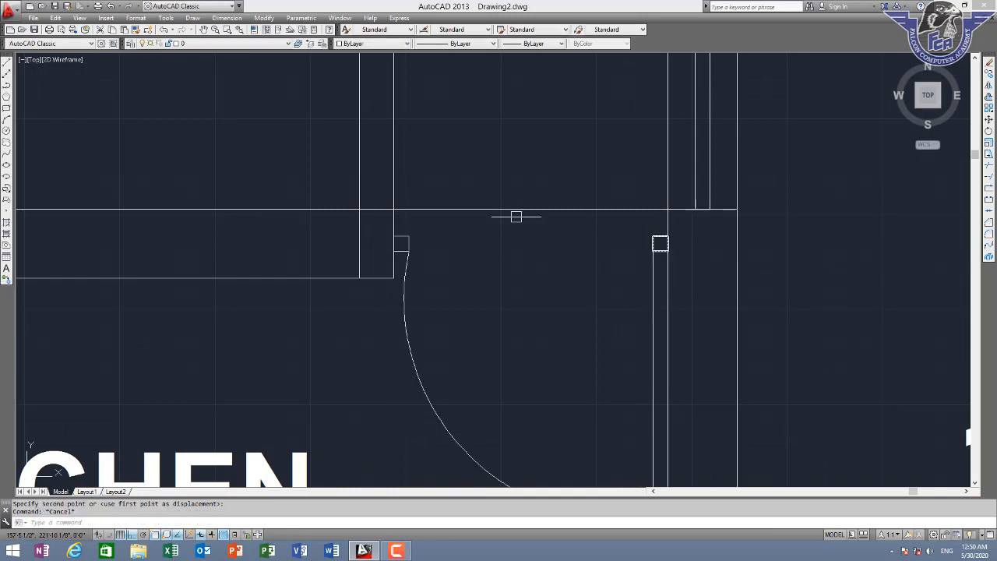
- Trim the kitchen's outer wall line across the door opening and thin wall, and delete the leftover old jamb line
text(tr)
key(Return)
key(Return)
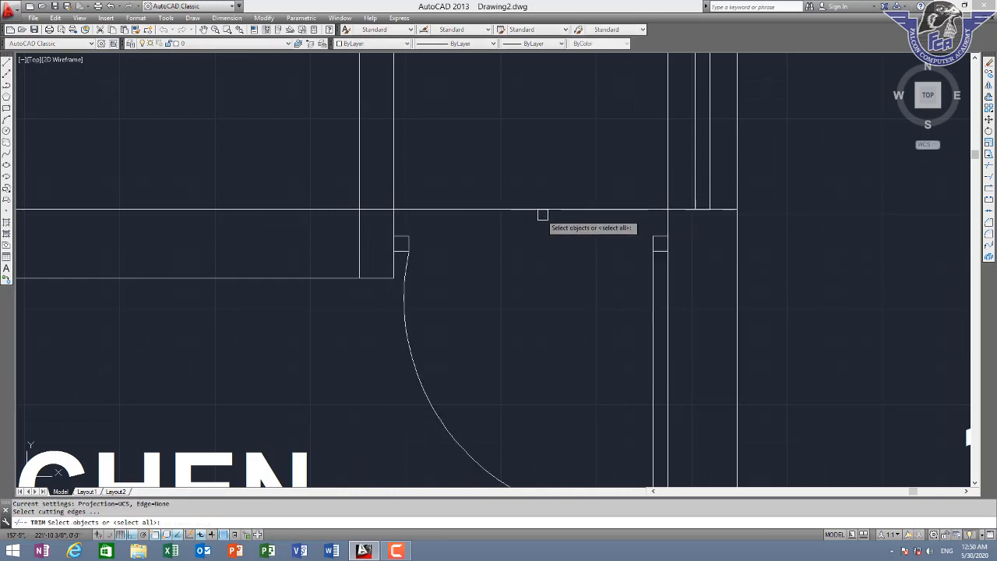
click(535, 209)
click(629, 210)
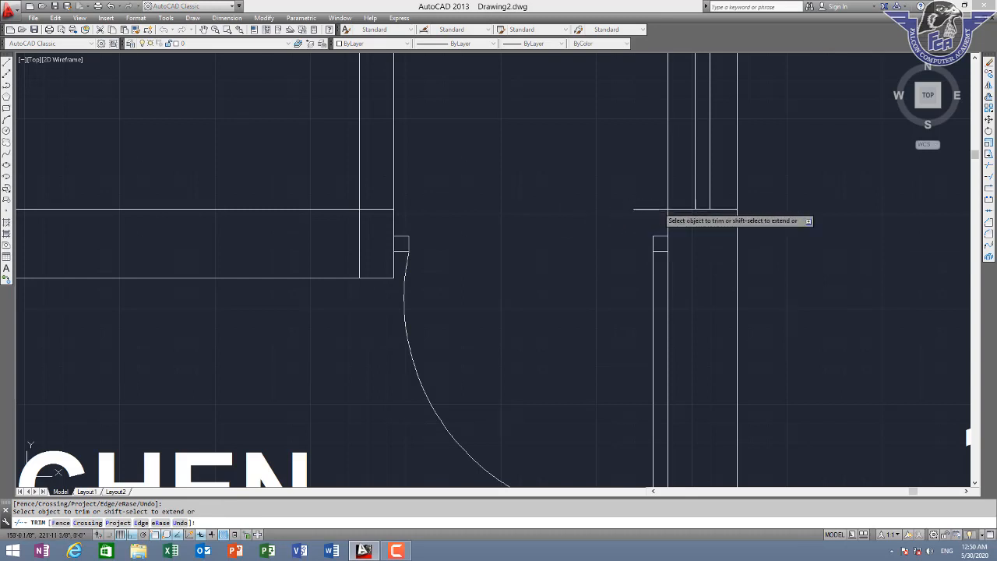
click(372, 210)
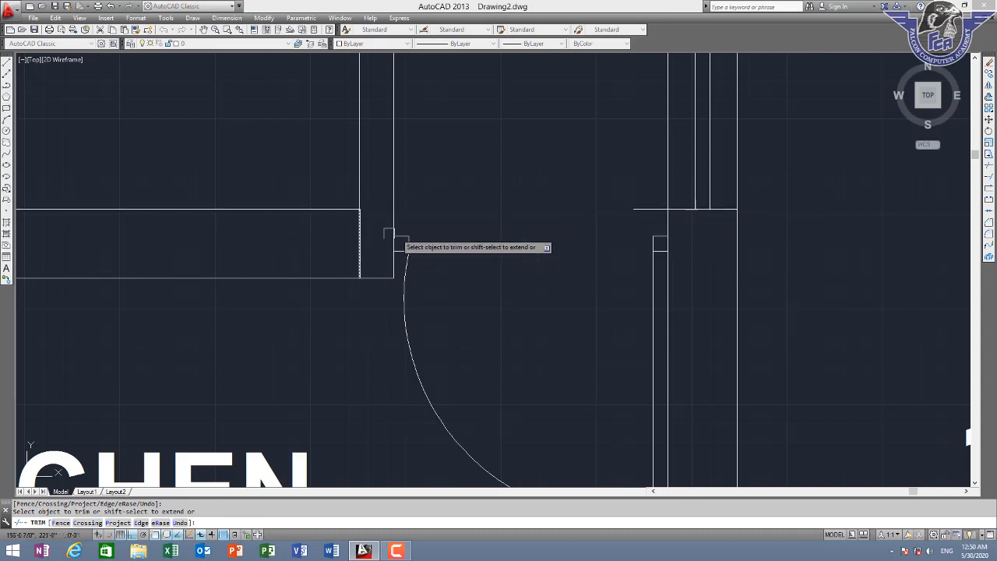
key(Escape)
click(360, 232)
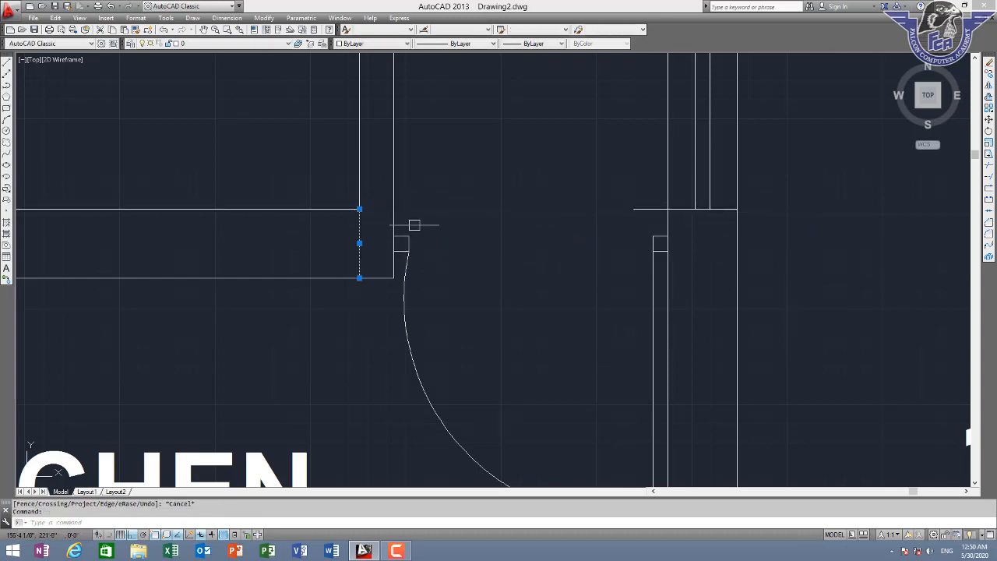
key(Delete)
- Examine the edited plan from the new passage down to Bath 2 and compare it with the original coloured plan
scroll(644, 234, down, 4)
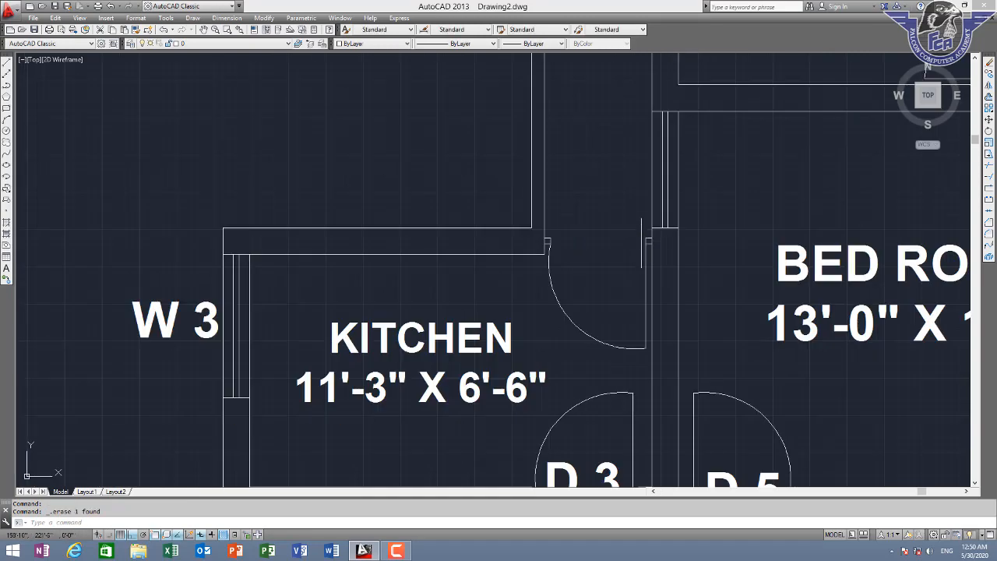
middle_drag(632, 296, 519, 232)
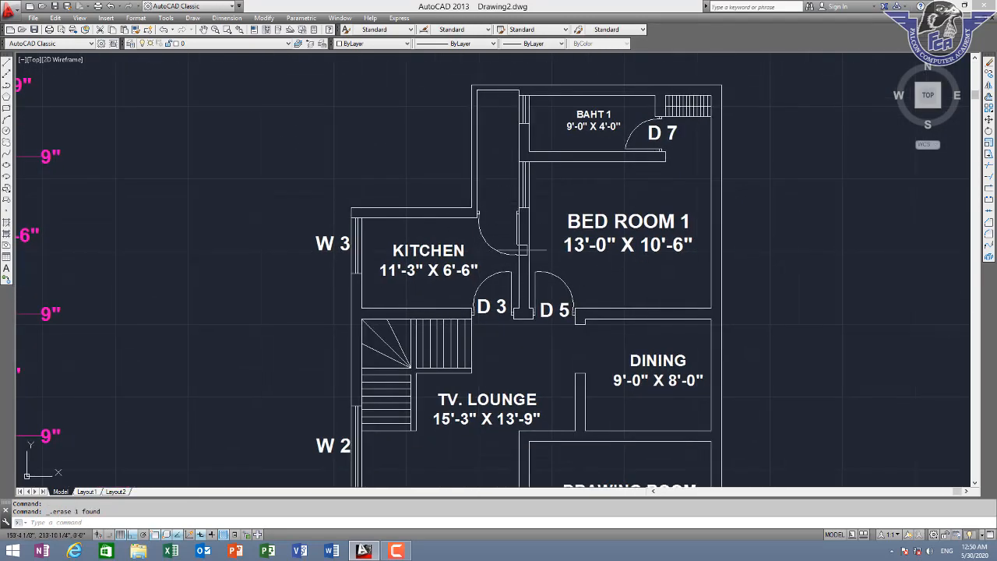
middle_drag(618, 293, 587, 275)
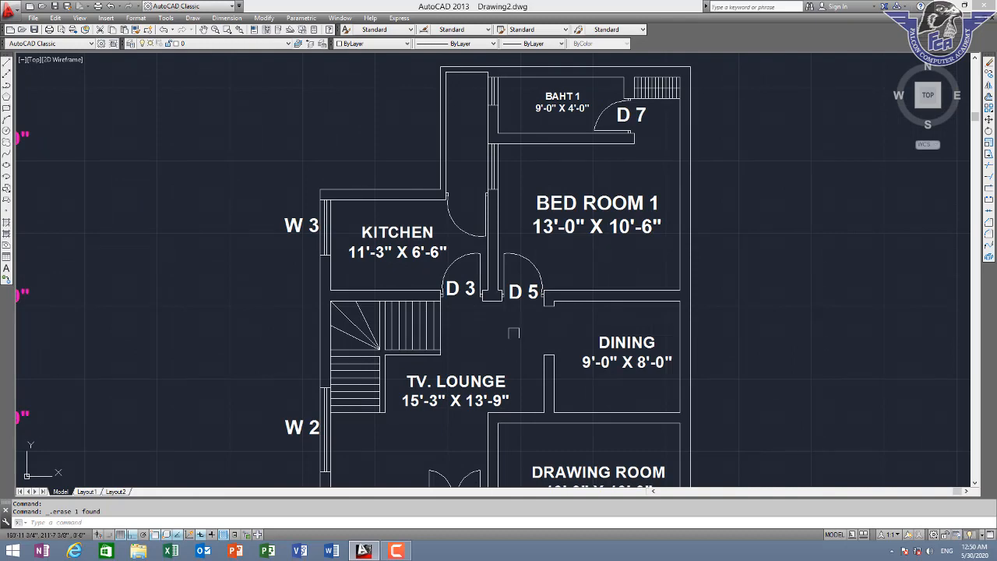
middle_drag(514, 333, 502, 168)
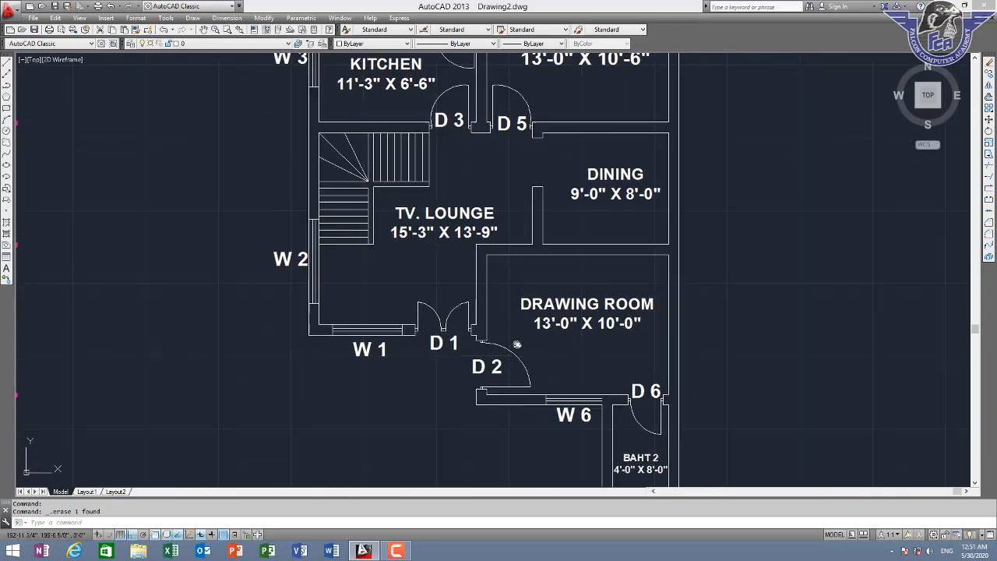
middle_drag(555, 412, 472, 242)
middle_drag(522, 177, 619, 228)
middle_drag(463, 156, 477, 283)
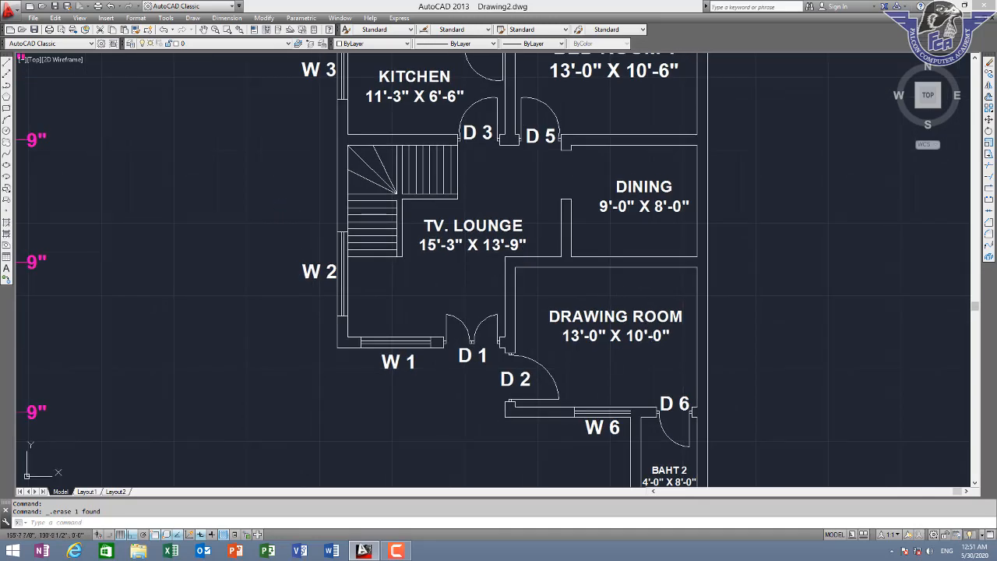
middle_drag(584, 305, 423, 267)
scroll(476, 171, down, 2)
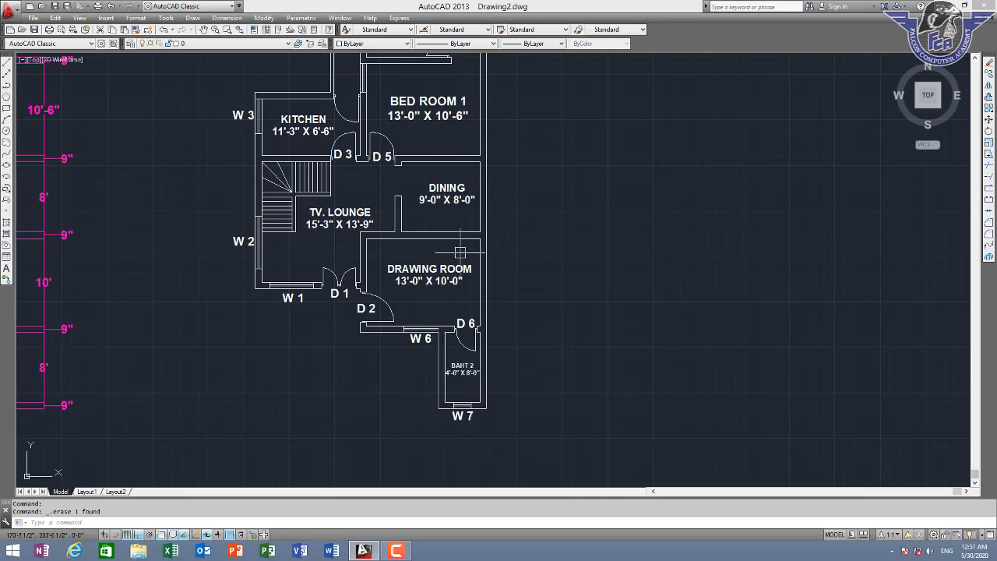
scroll(460, 253, down, 1)
middle_drag(455, 253, 425, 272)
scroll(418, 236, up, 1)
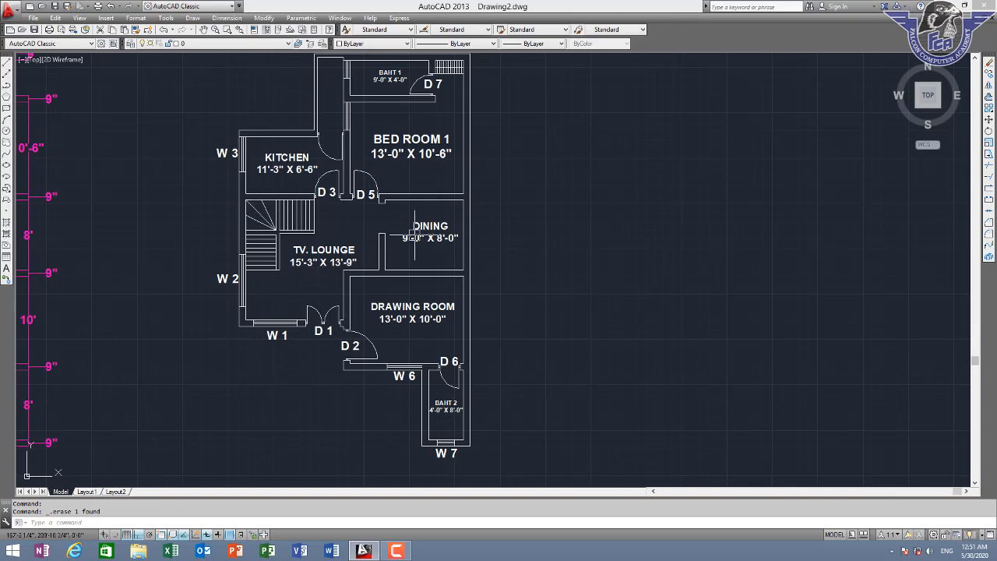
scroll(475, 205, down, 1)
middle_drag(472, 205, 558, 207)
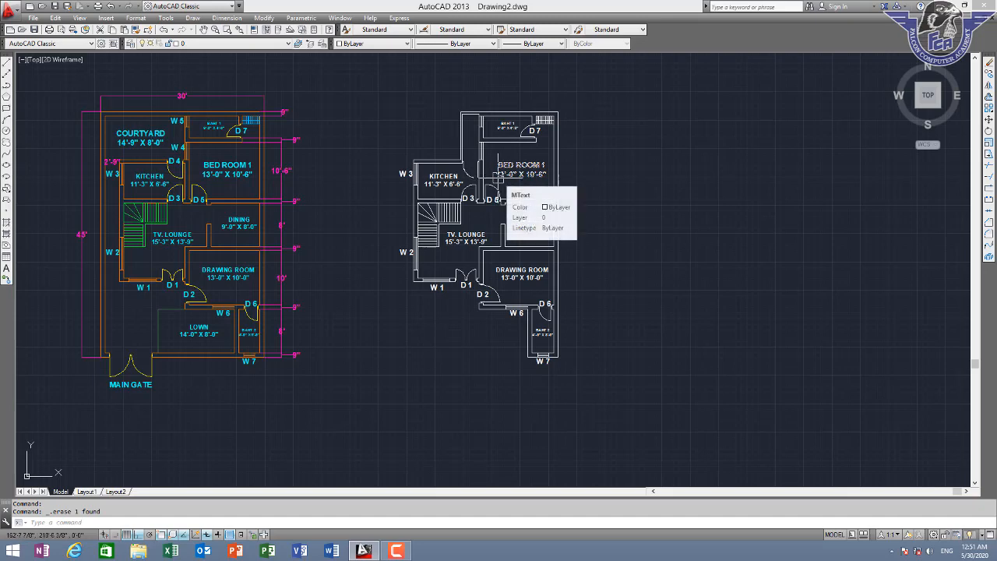
middle_drag(508, 226, 522, 173)
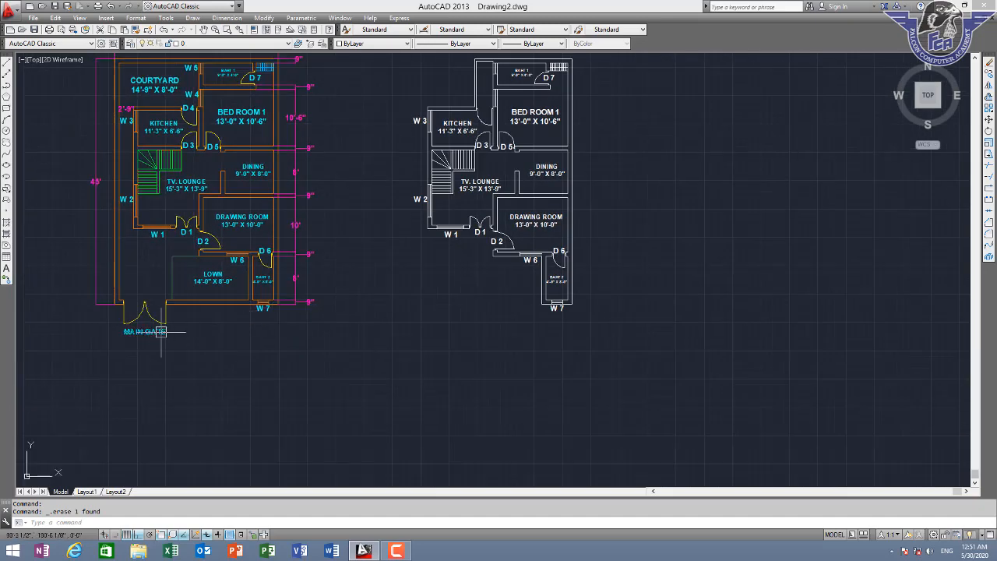
- Copy the original plan's MAIN GATE label about 62'-8" horizontally to the space below the stripped plan
text(co)
key(Return)
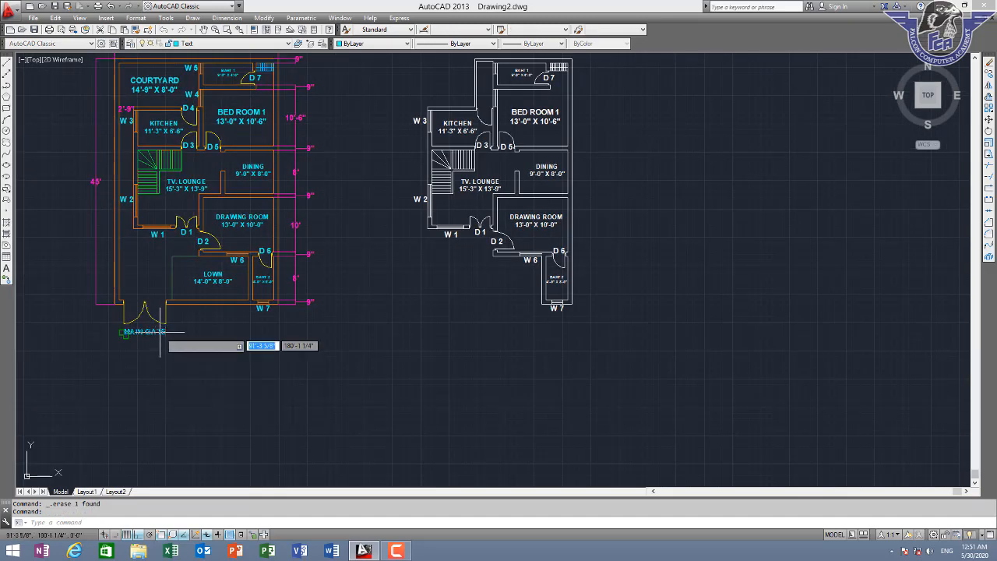
click(123, 333)
click(465, 332)
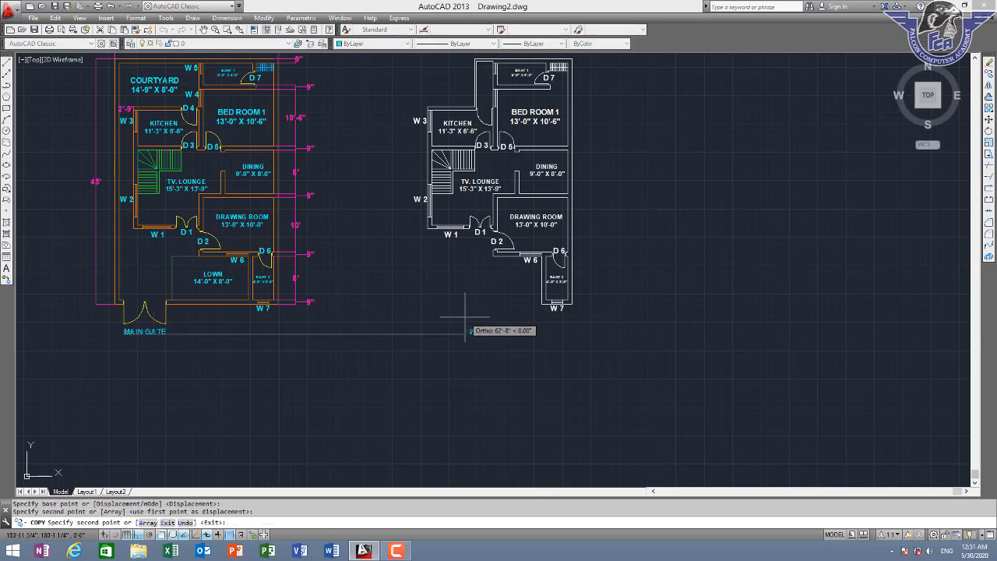
key(Escape)
- Put the copied MAIN GATE label on layer 0 and change its text to FIRST FLOOR
click(555, 316)
click(408, 357)
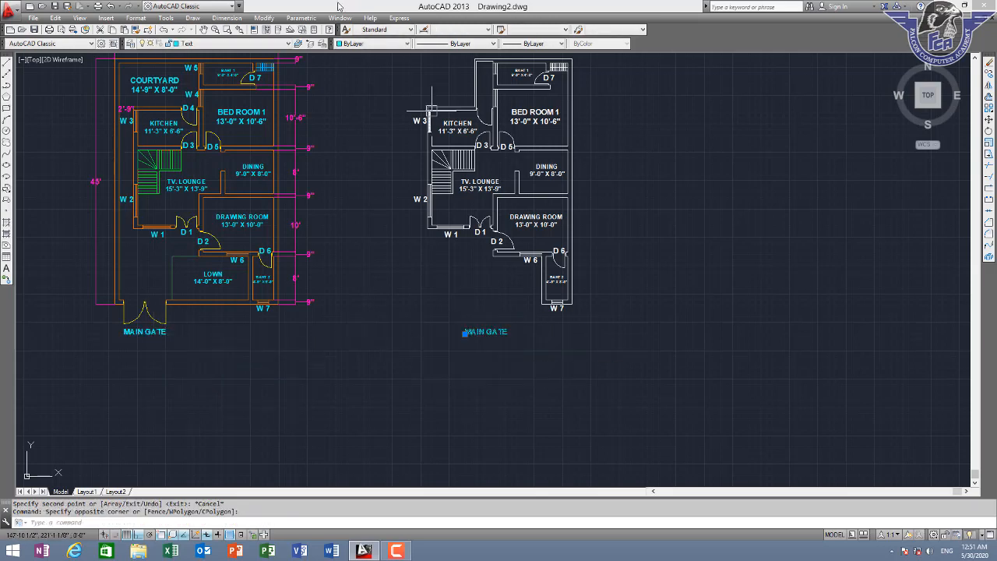
click(226, 44)
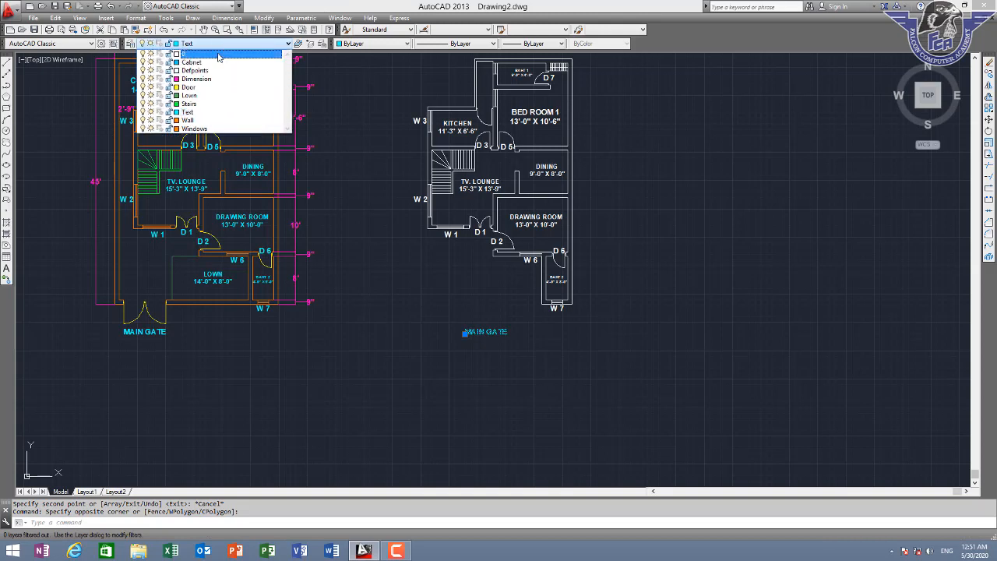
click(190, 53)
key(Escape)
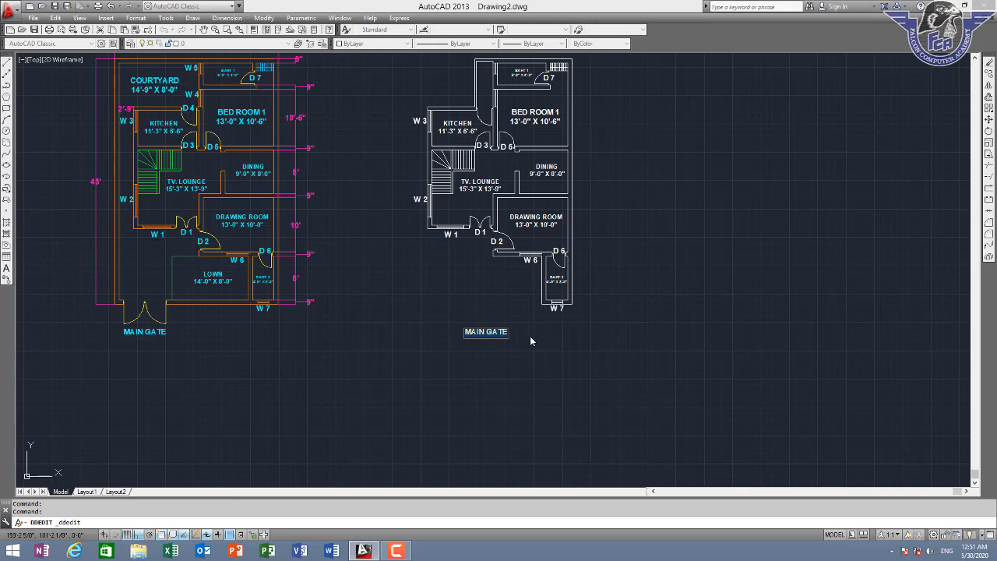
text(FIRST FLOOR)
click(507, 370)
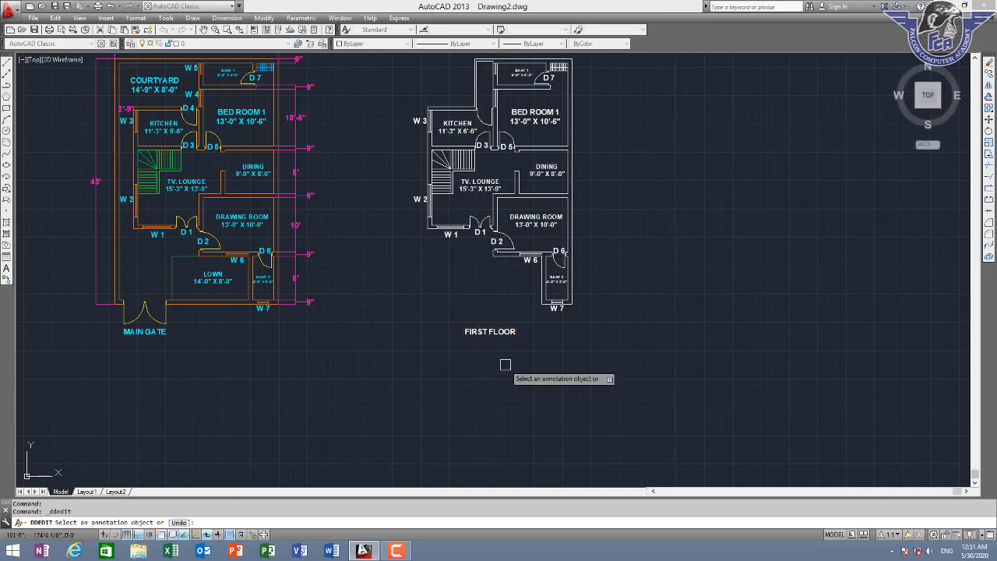
key(Escape)
- Move the FIRST FLOOR label straight up, level with the W 7 label beneath Bath 2
text(M)
key(Return)
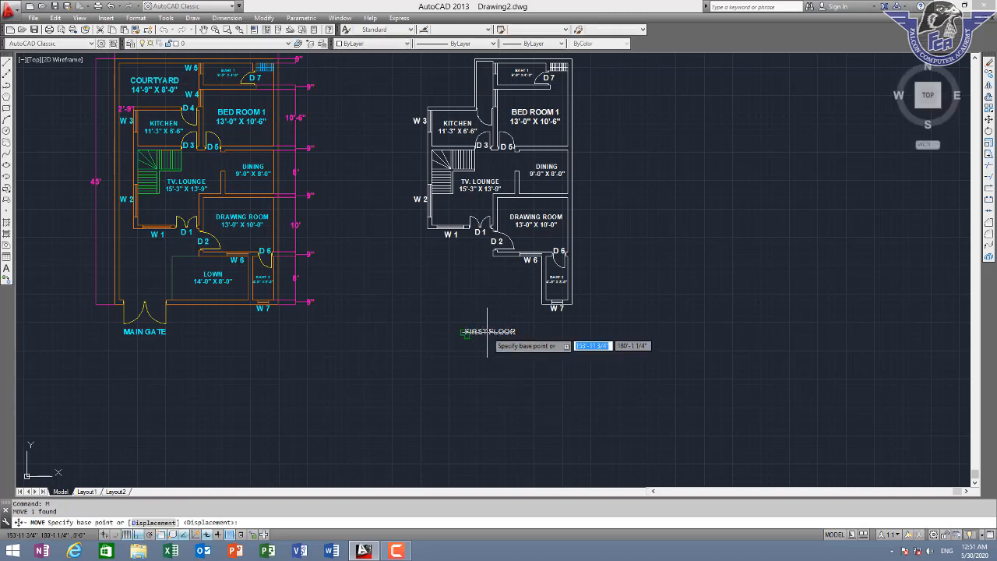
click(452, 335)
key(Escape)
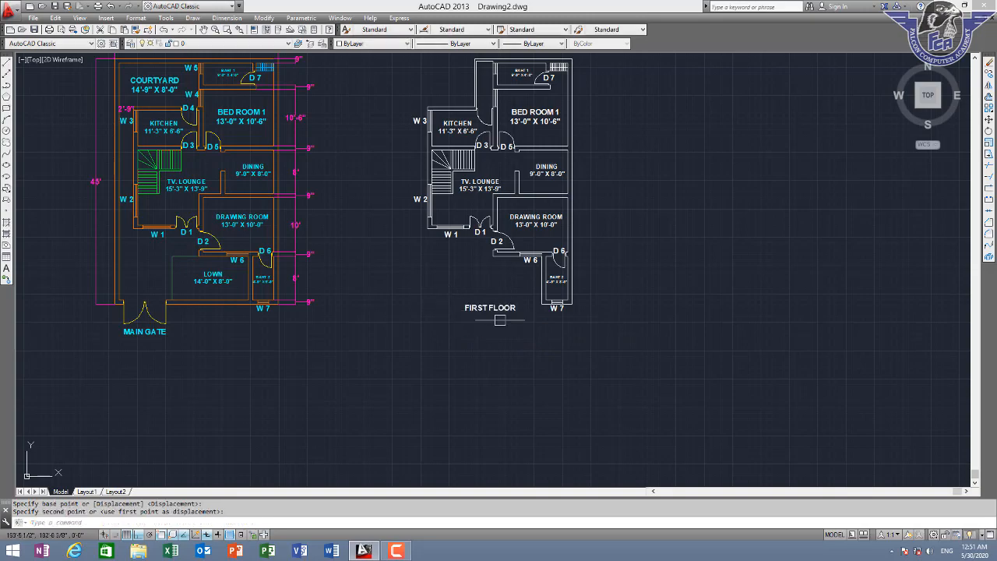
- Delete the W 1, D 1 and D 2 labels around the lounge front and drawing room door
middle_drag(576, 259, 480, 287)
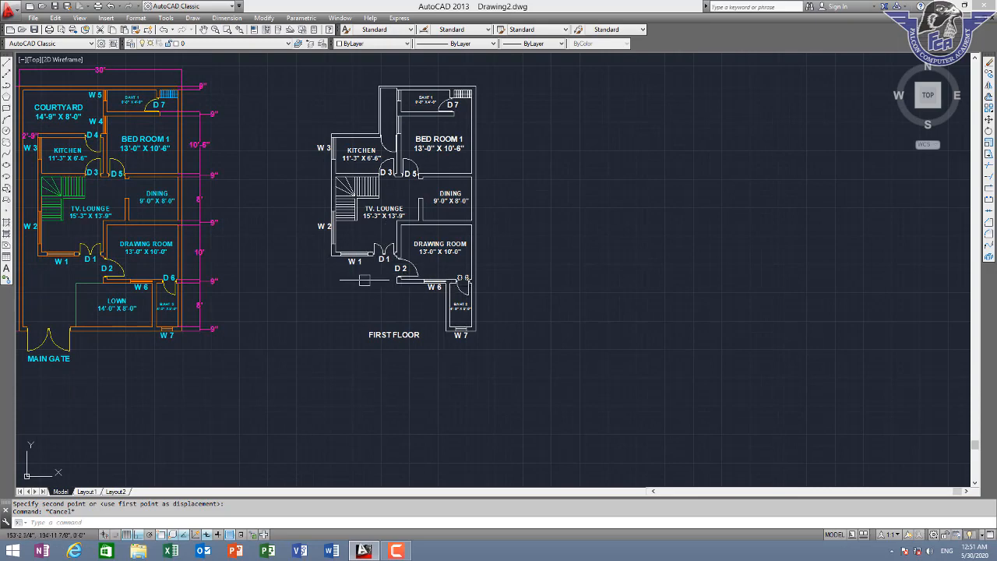
scroll(407, 287, up, 2)
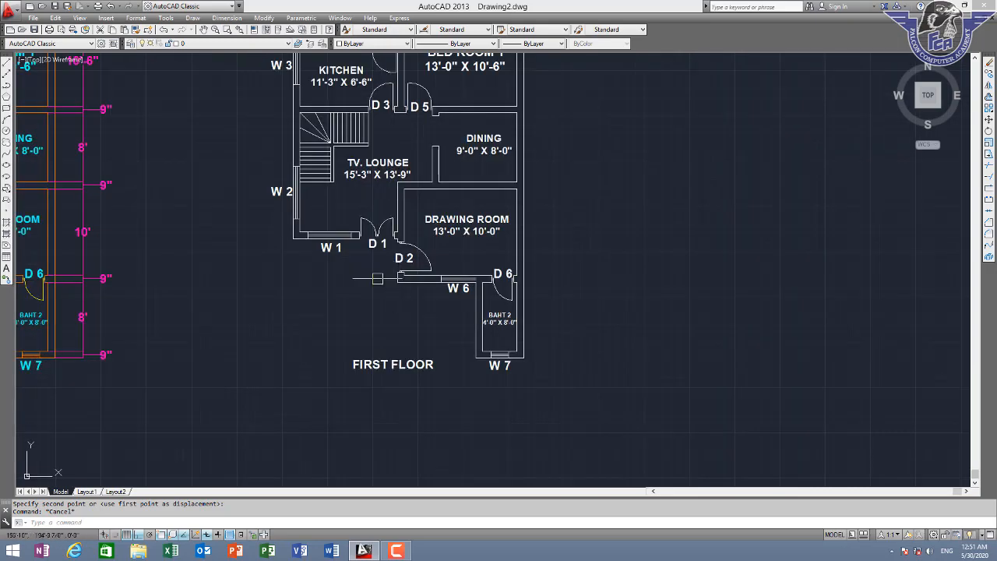
scroll(360, 261, up, 2)
click(434, 255)
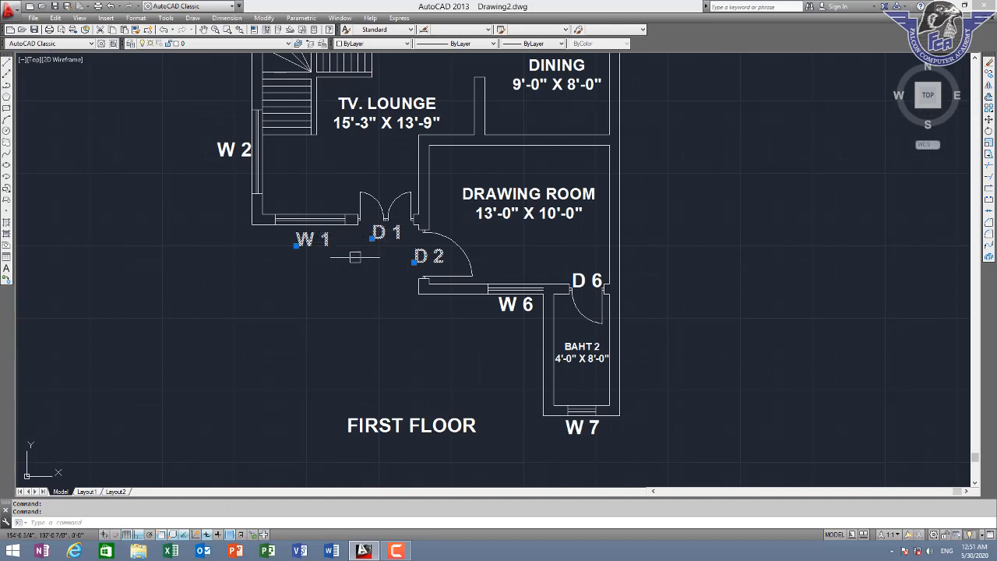
key(Delete)
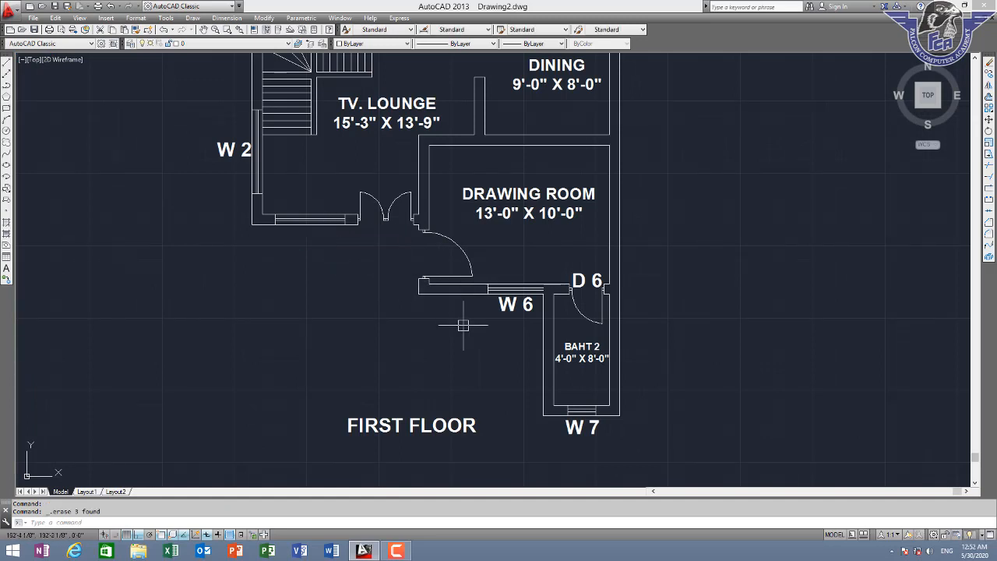
- Offset the lounge's front wall line and the drawing room wall's end line 3' outward
key(Return)
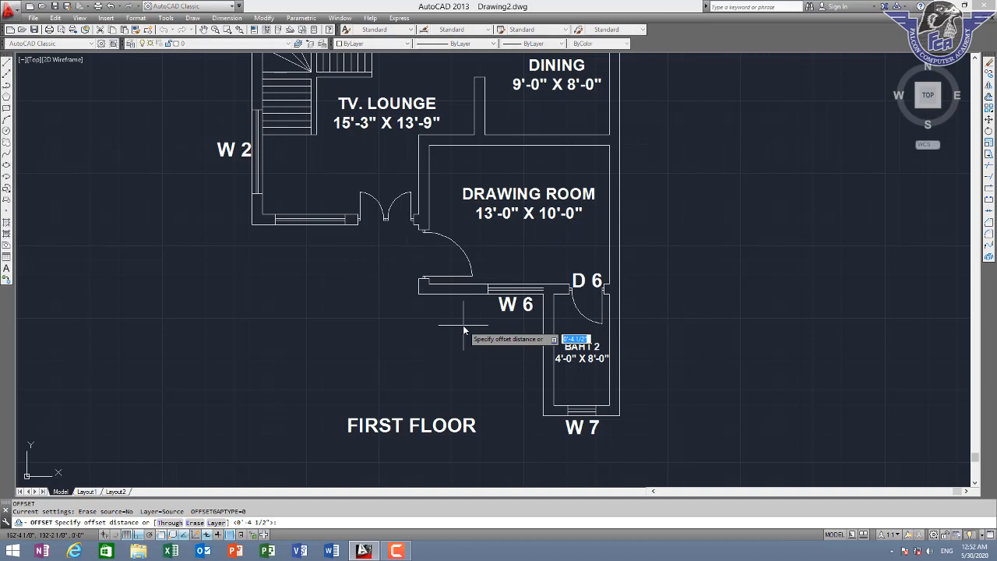
text(3)
key(Return)
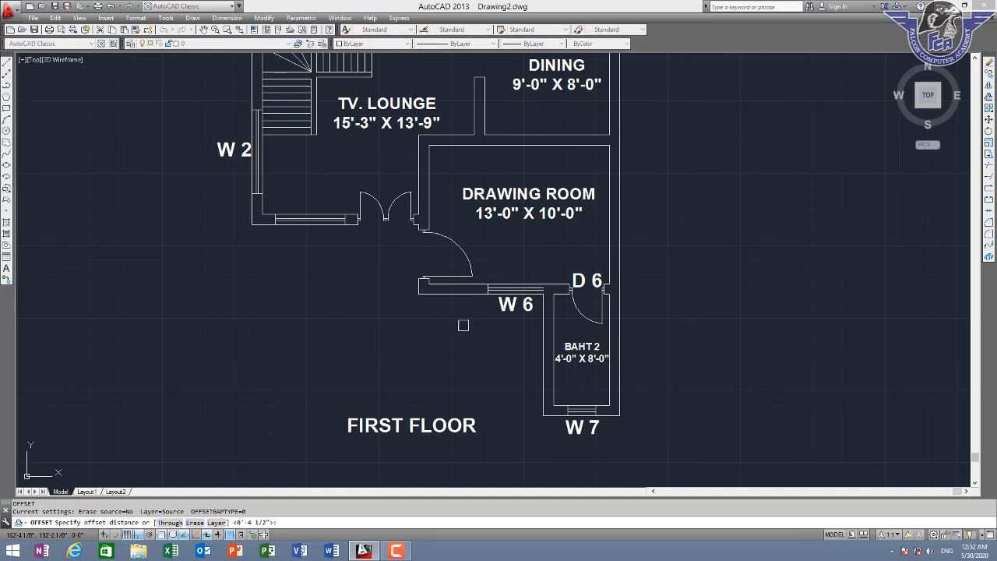
click(351, 224)
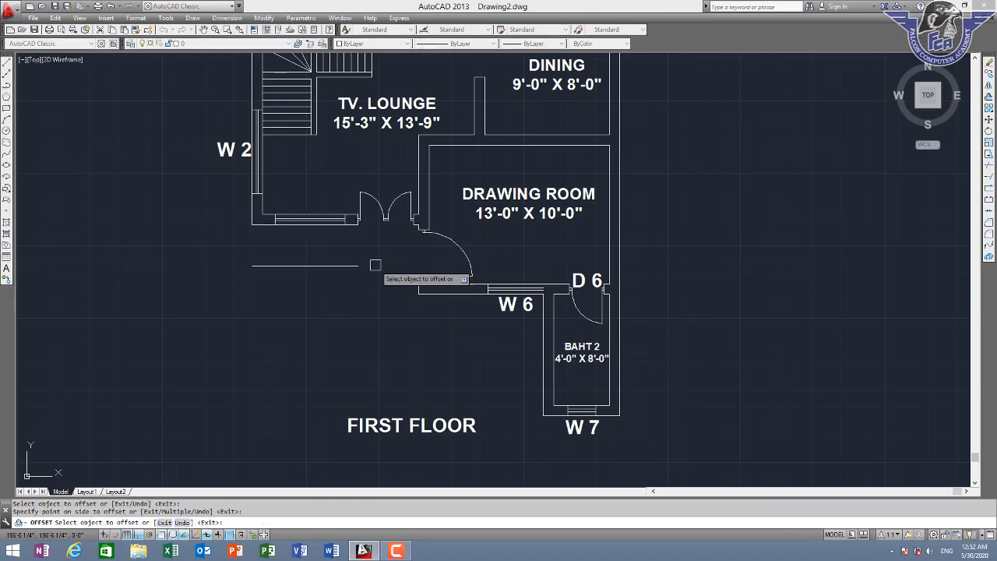
click(413, 279)
key(Escape)
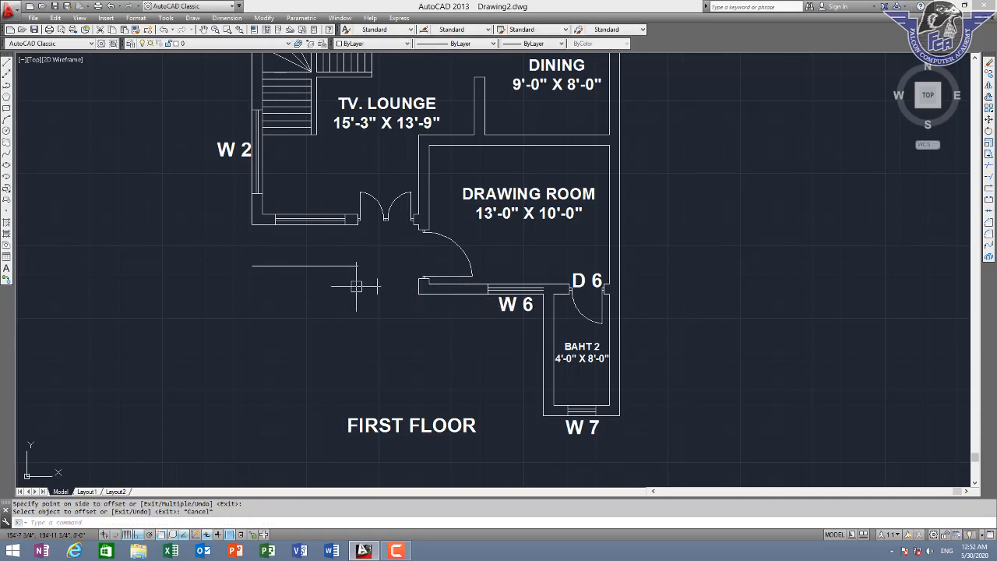
- Fillet the two offset lines into a corner and extend the lounge side and drawing room front wall lines to close the outline
scroll(355, 280, up, 2)
key(Return)
click(352, 258)
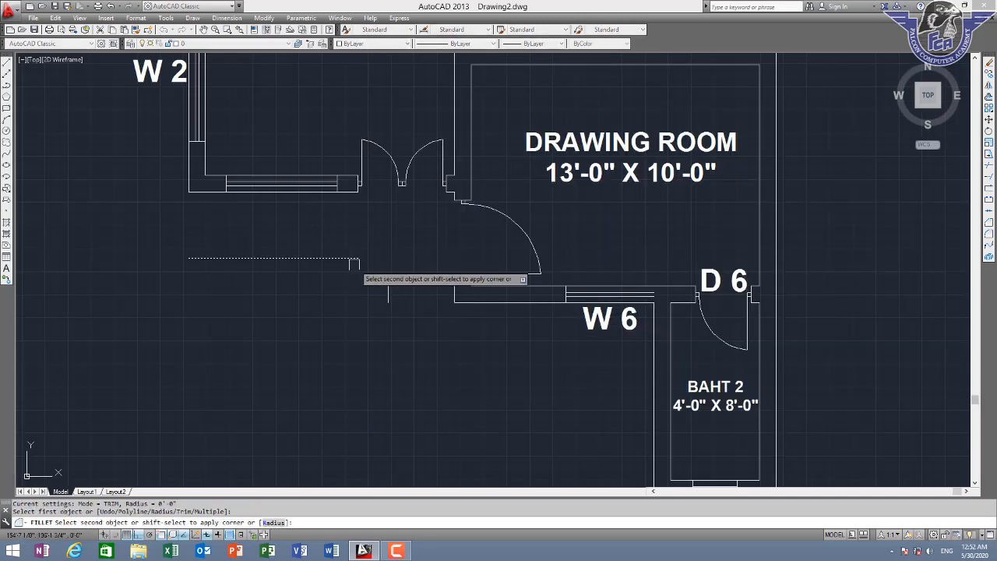
key(Escape)
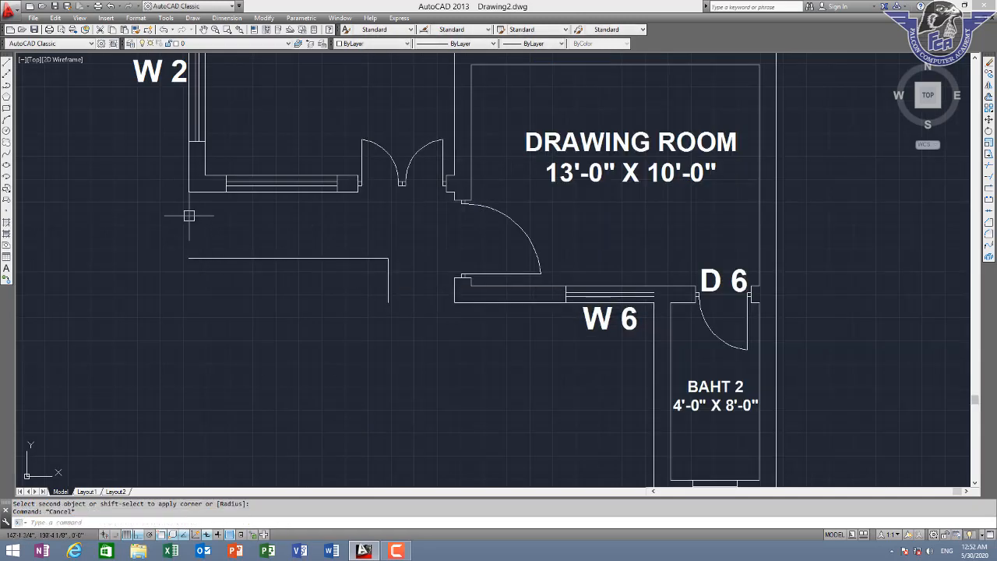
key(Return)
key(Return)
click(189, 182)
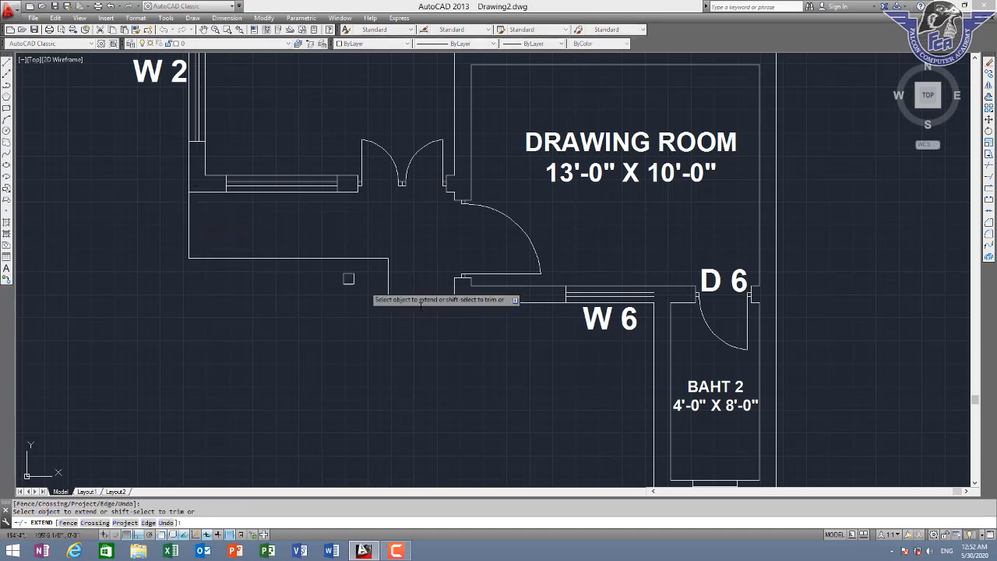
click(479, 303)
key(Escape)
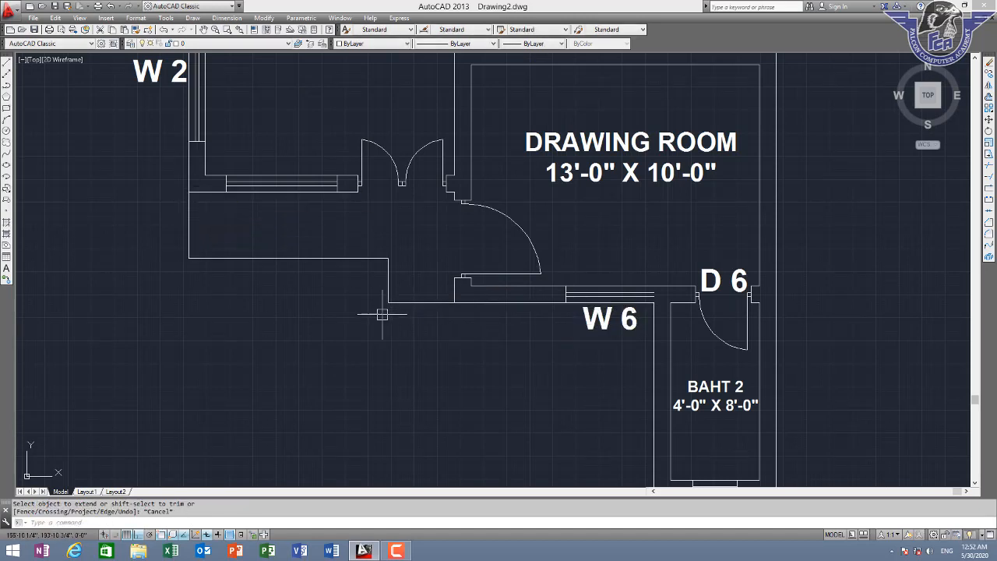
- Offset the four outline lines of the new front area 4.5" inward to form a thin wall
text(o)
key(Return)
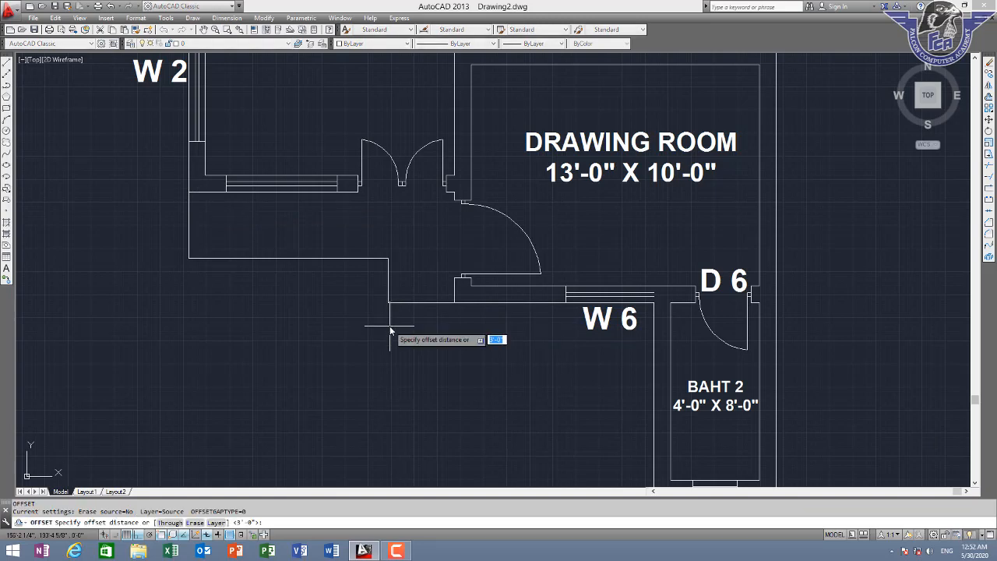
key(Return)
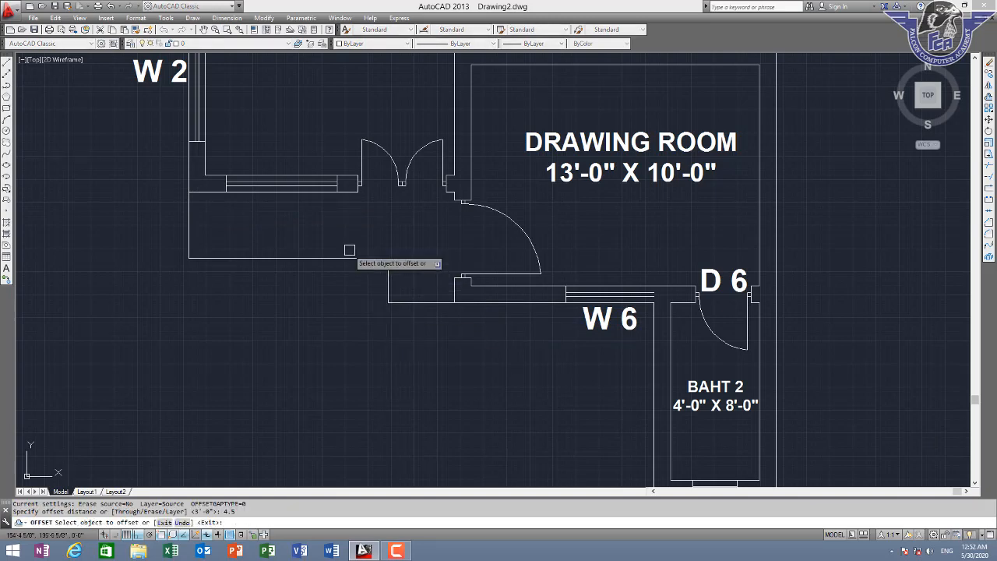
click(346, 258)
click(241, 228)
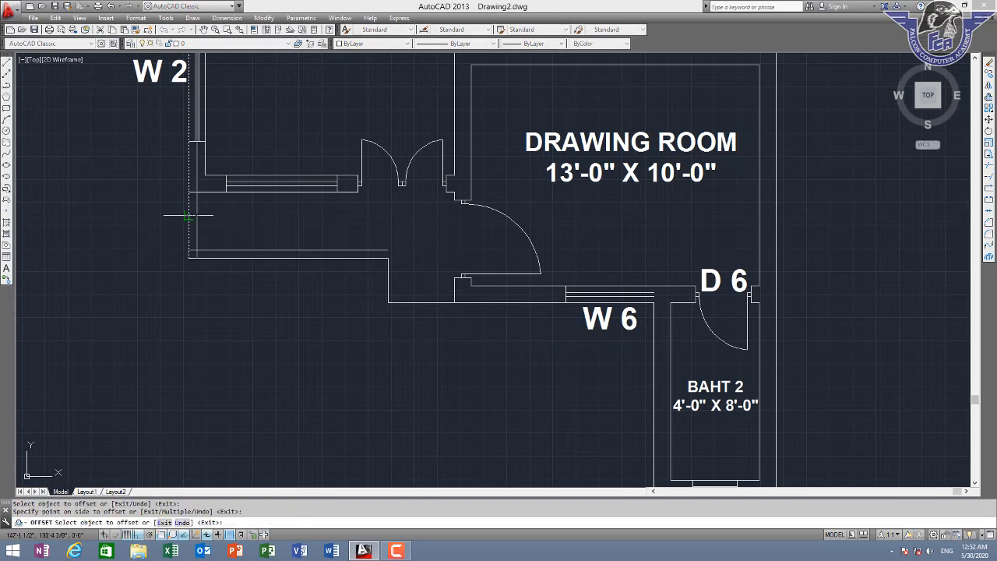
click(431, 300)
click(426, 278)
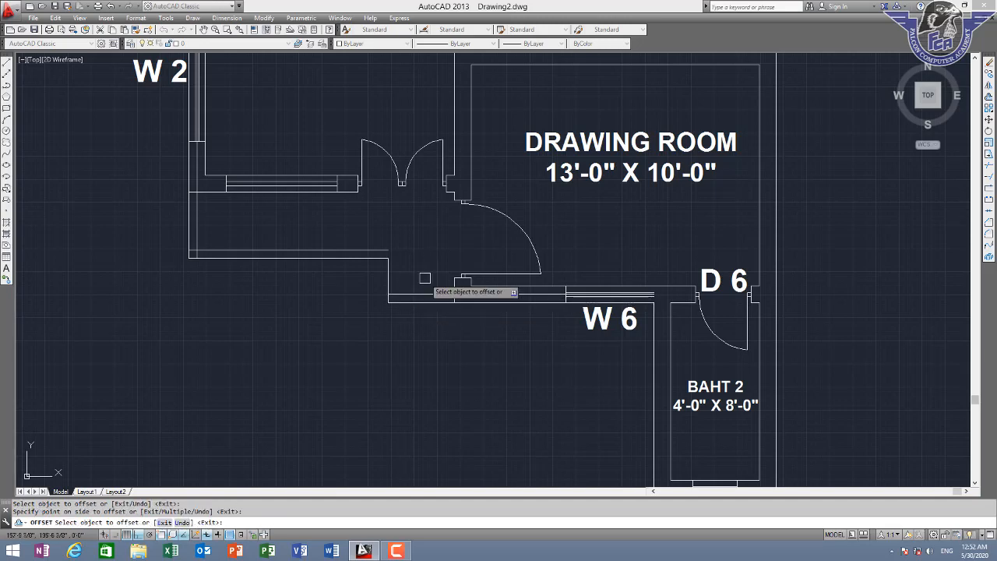
key(Escape)
key(Return)
key(Return)
click(388, 270)
click(412, 267)
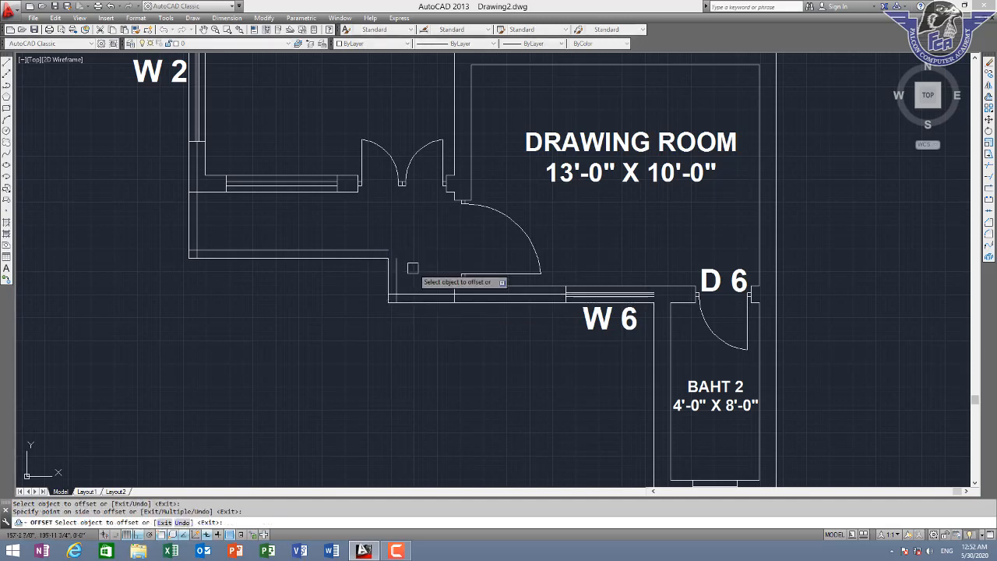
key(Escape)
- Trim the inner thin-wall lines out of window W 6, the drawing room wall and the stepped corner
scroll(544, 310, up, 5)
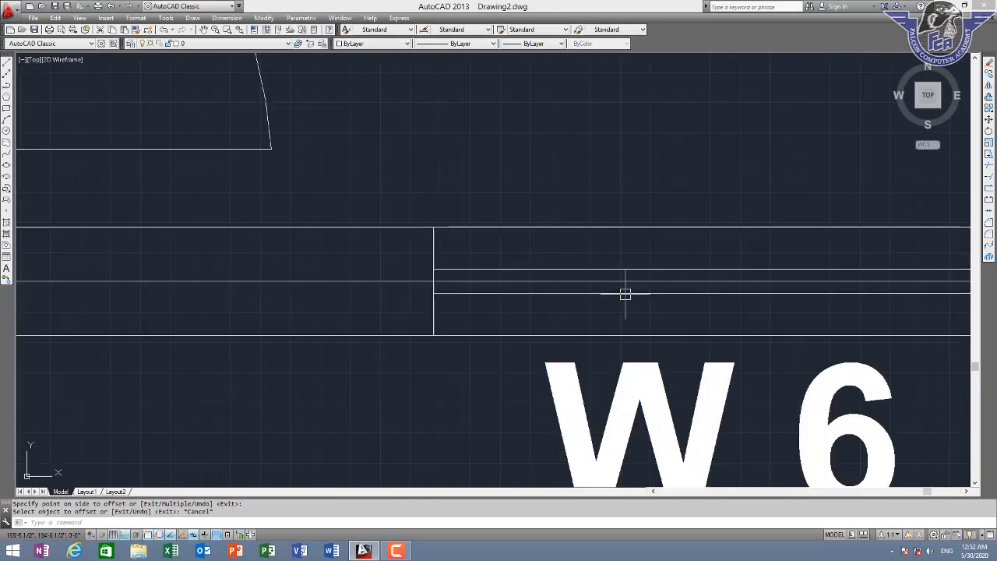
text(tr)
key(Return)
key(Return)
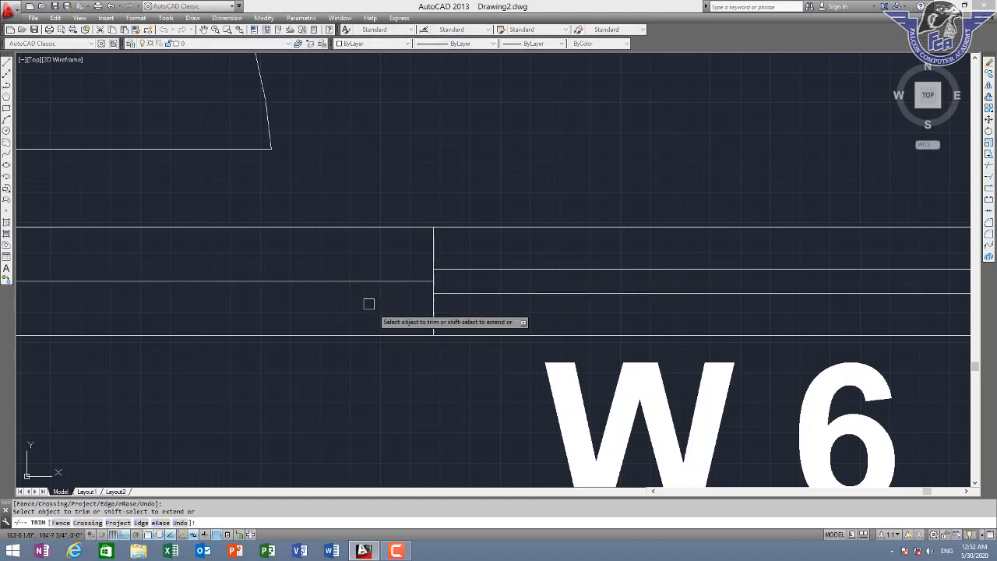
scroll(405, 320, down, 5)
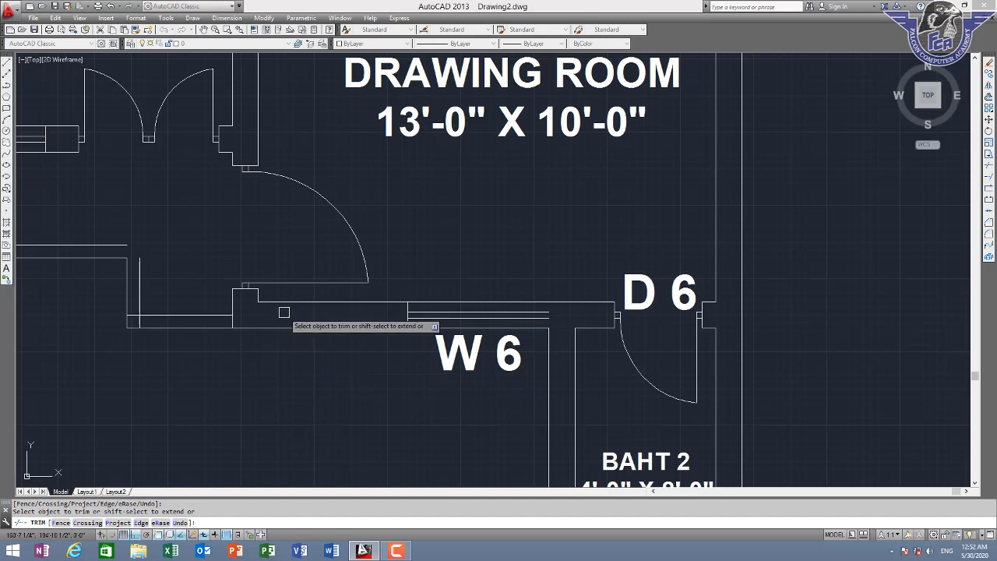
scroll(232, 323, up, 4)
scroll(169, 318, down, 4)
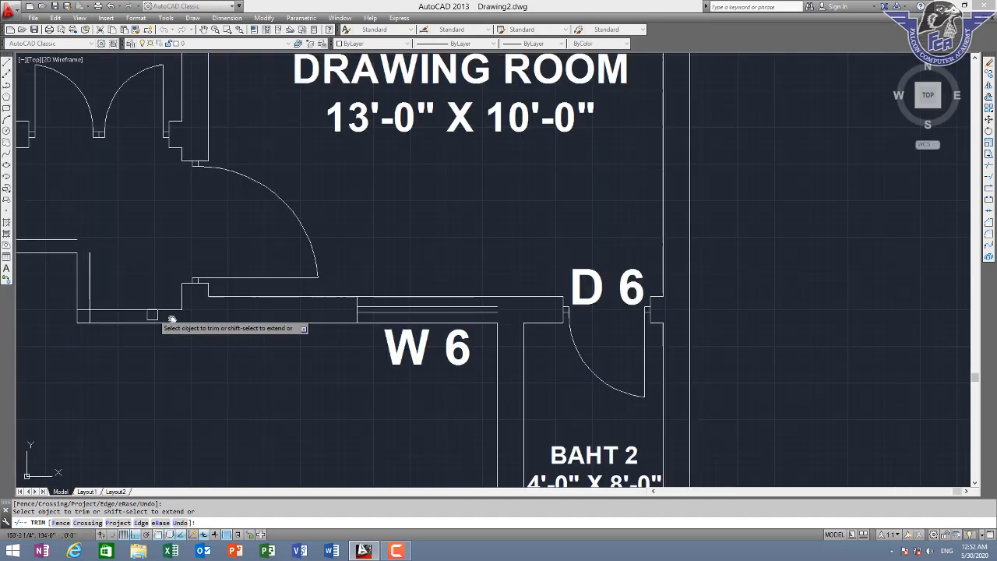
scroll(491, 341, up, 4)
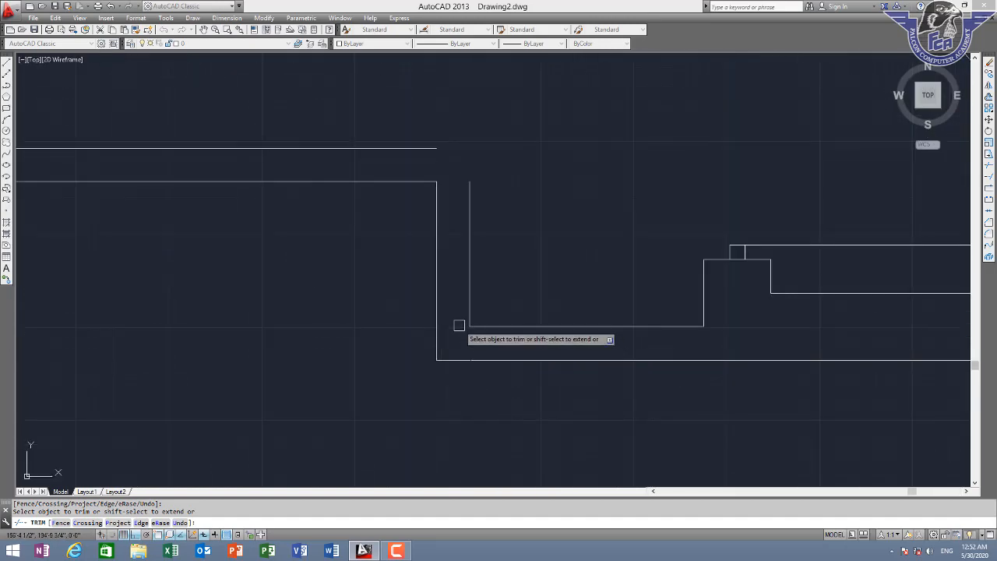
scroll(441, 272, down, 4)
- Trim the inner side line out of window W 2 and the lounge wall, and open the thin wall's junction with the lounge corner
middle_drag(261, 234, 384, 342)
scroll(360, 236, up, 1)
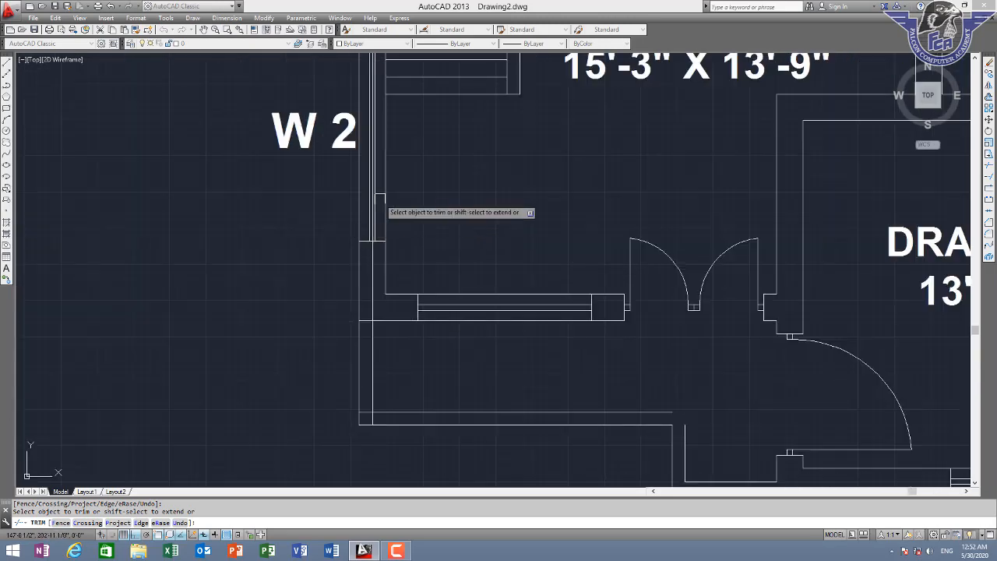
middle_drag(379, 201, 381, 254)
scroll(380, 255, up, 2)
scroll(373, 274, up, 6)
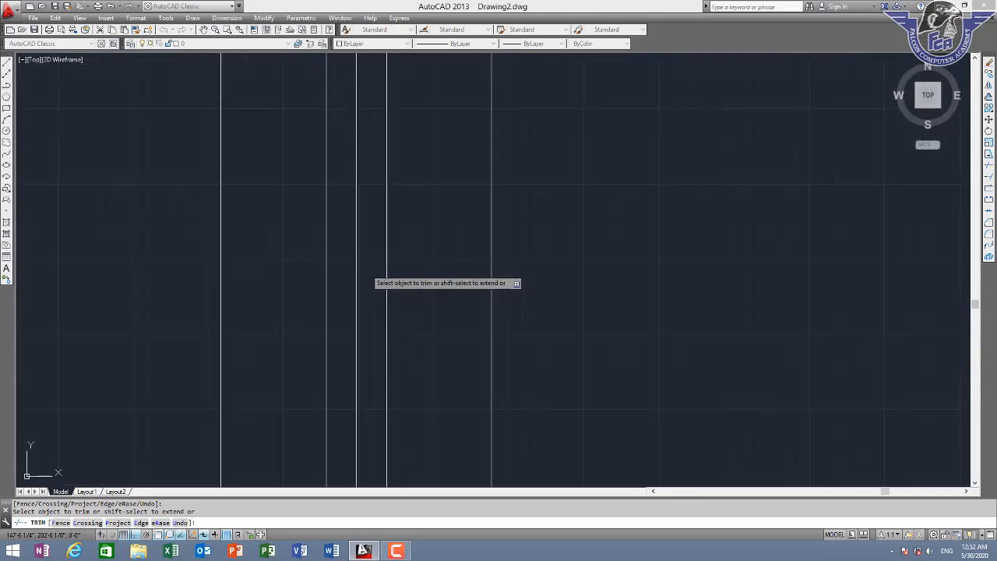
click(354, 277)
scroll(358, 347, down, 4)
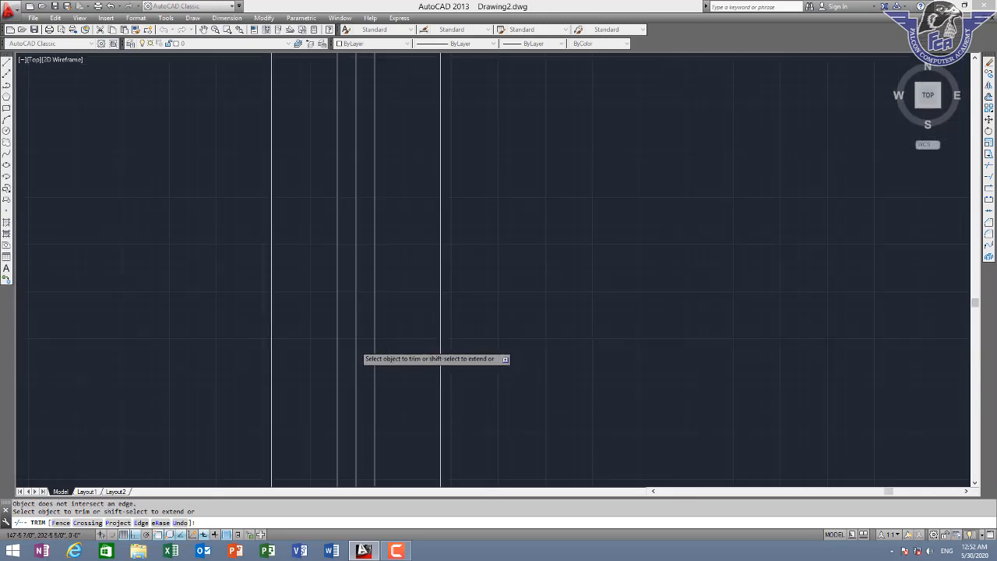
click(355, 347)
scroll(362, 391, down, 3)
middle_drag(372, 411, 350, 262)
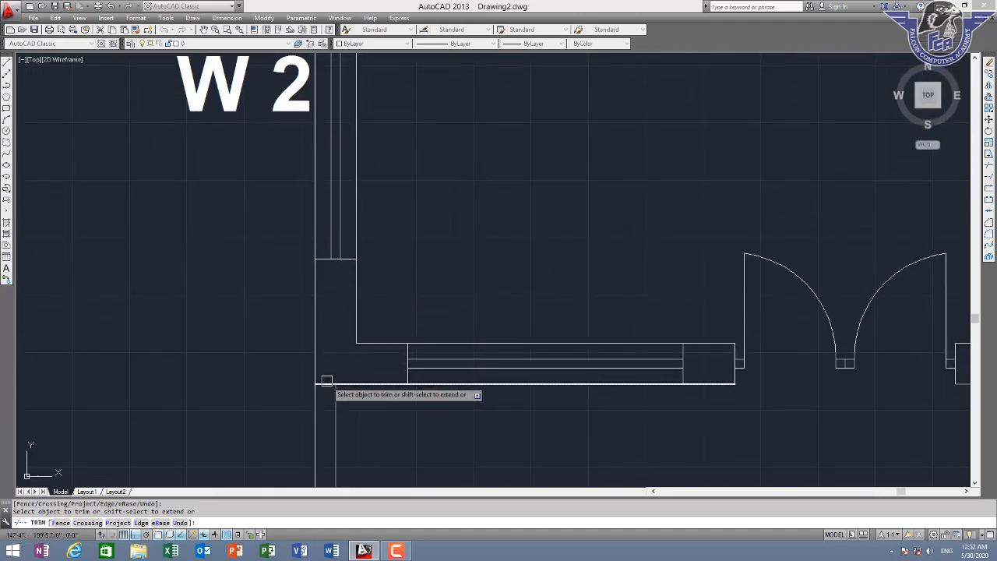
scroll(373, 216, down, 5)
middle_drag(372, 247, 379, 400)
key(Escape)
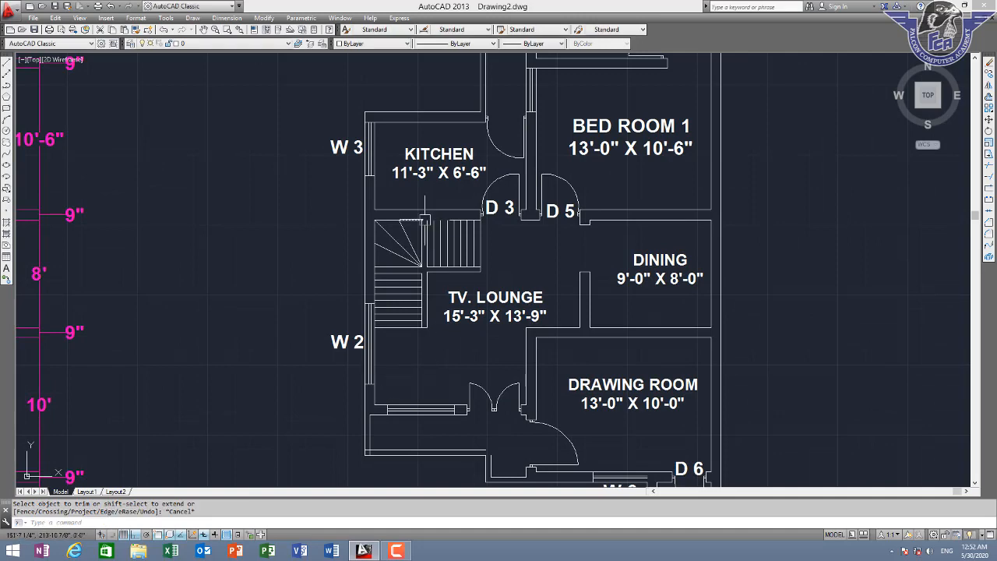
middle_drag(531, 373, 437, 241)
scroll(418, 332, up, 4)
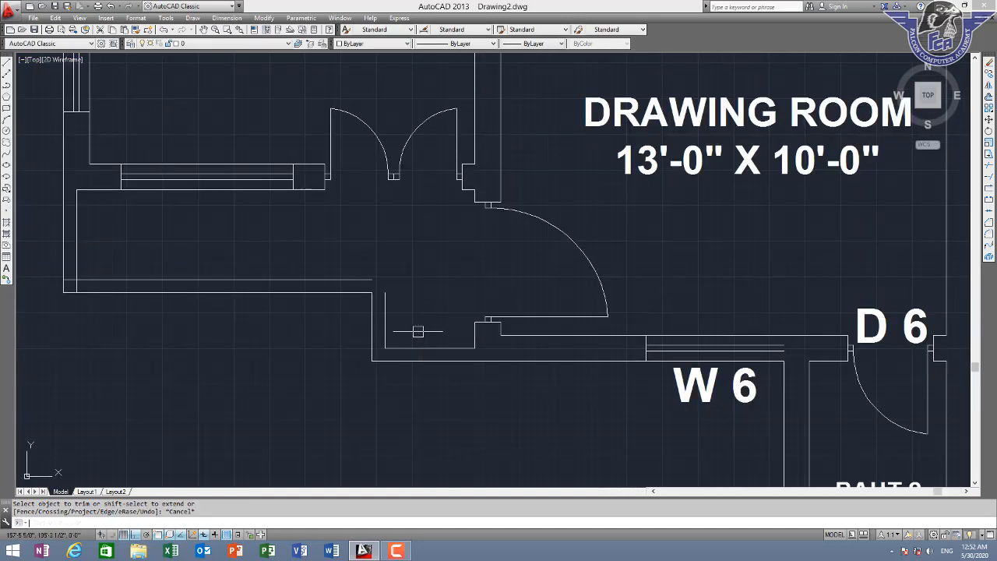
key(Escape)
key(Escape)
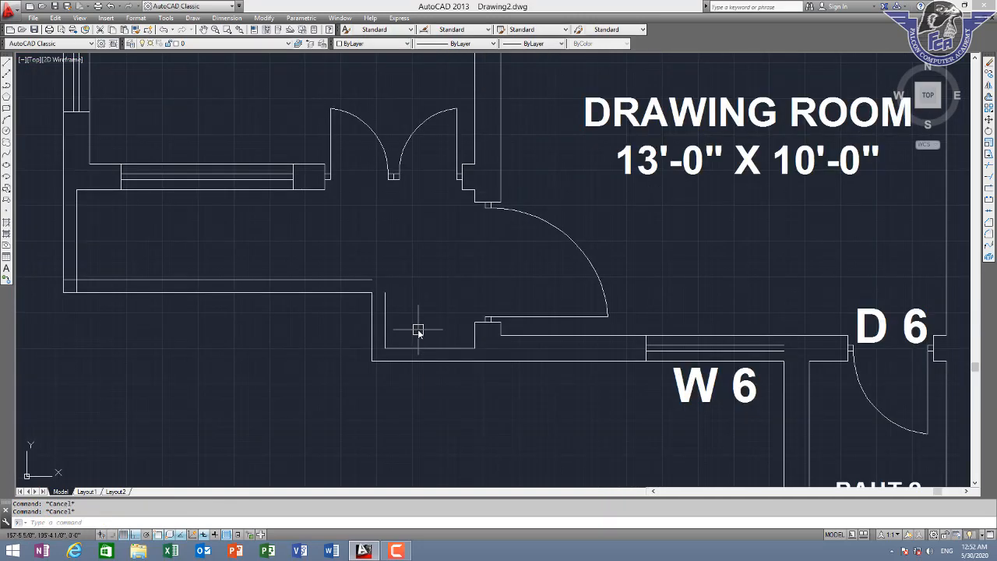
- Fillet the inner thin-wall lines of the front area into a corner at the step in the wall
text(f)
key(Return)
click(367, 279)
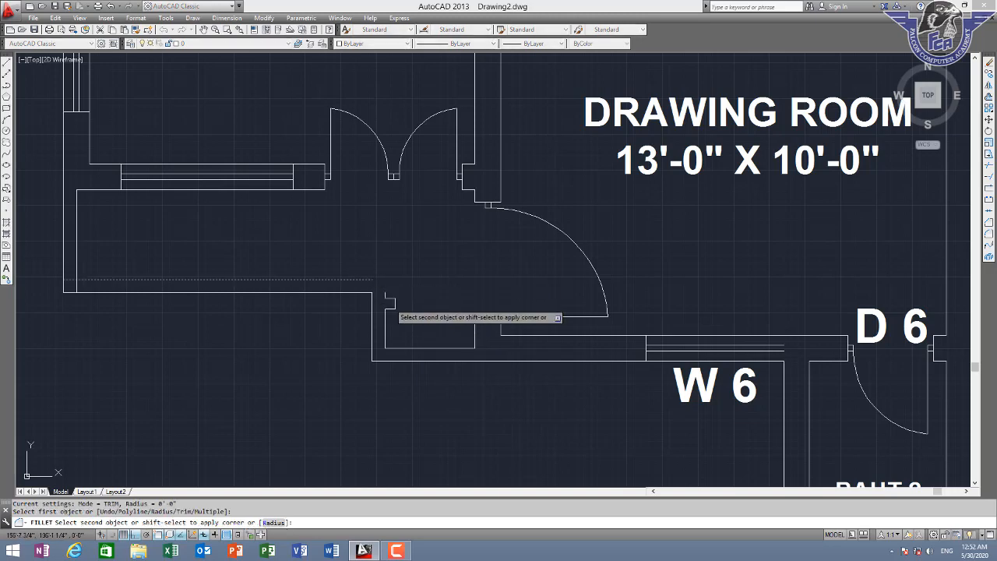
click(385, 302)
key(Escape)
- Erase the double door between the lounge and the front area, including its leaves, swing arcs and frame blocks
middle_drag(430, 171, 442, 215)
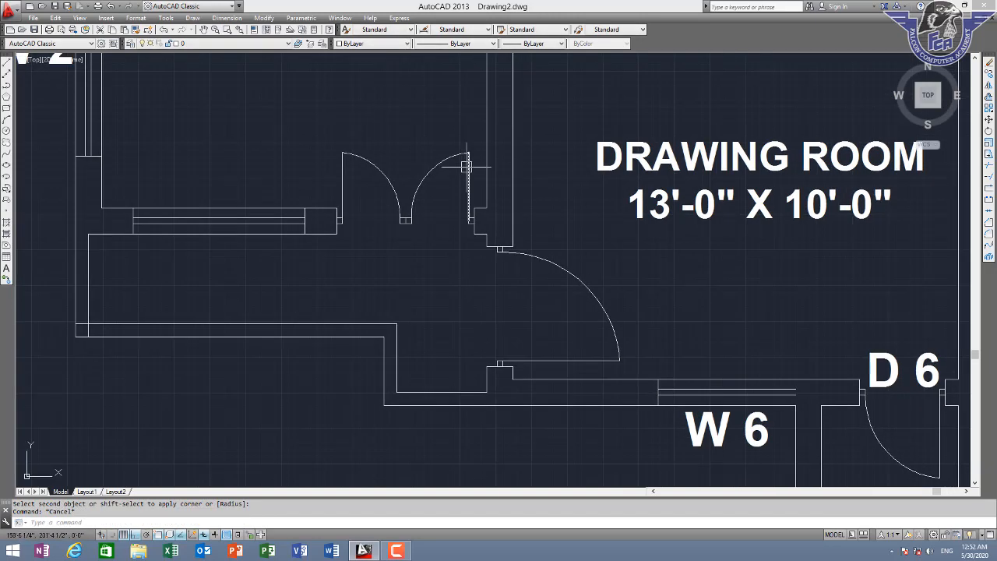
click(477, 149)
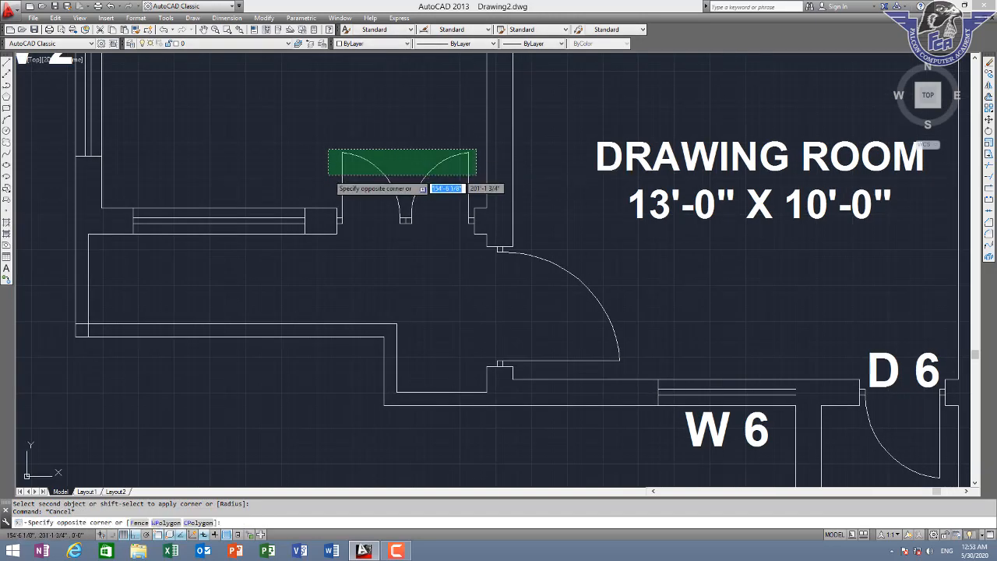
click(334, 170)
key(Delete)
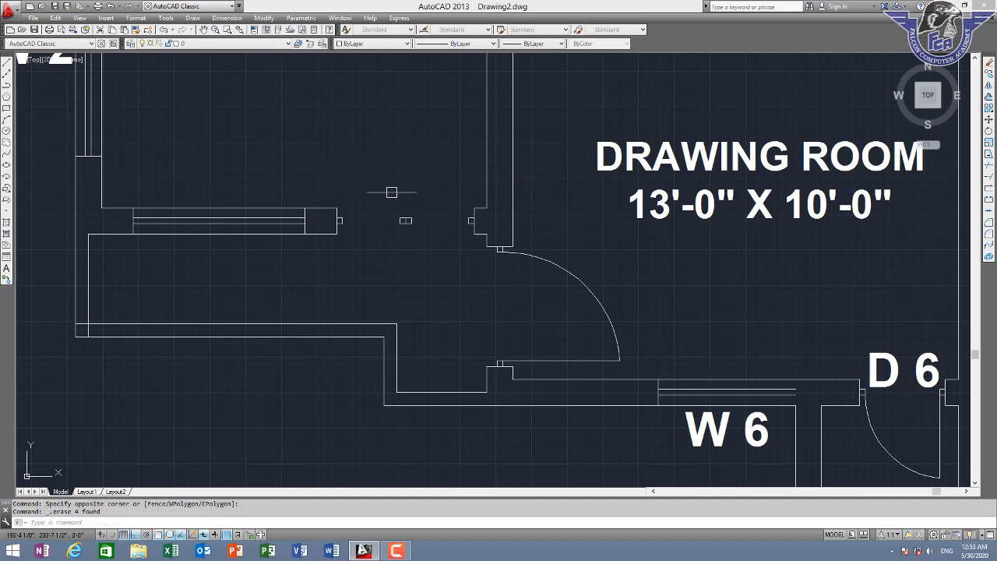
scroll(456, 222, up, 2)
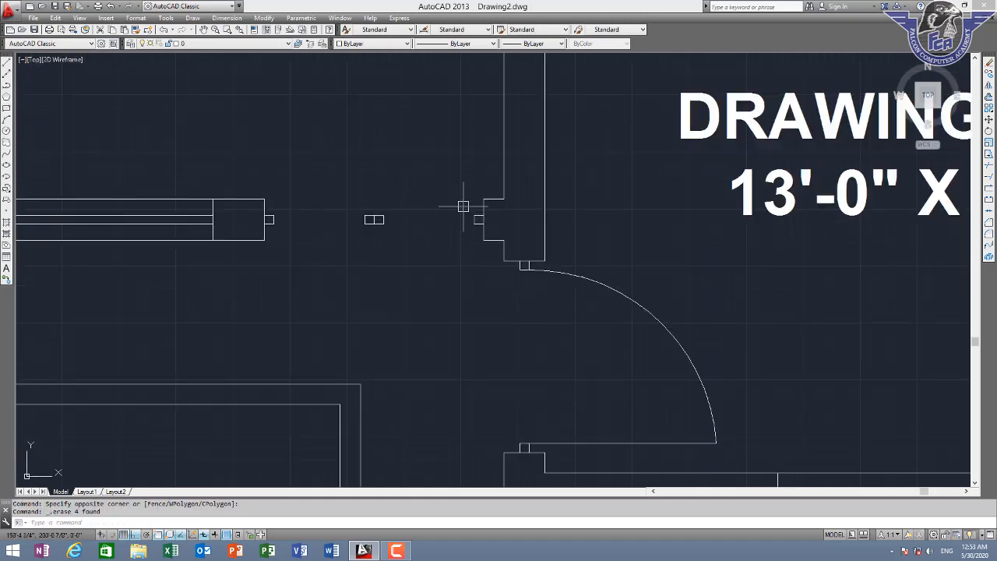
click(477, 205)
click(269, 242)
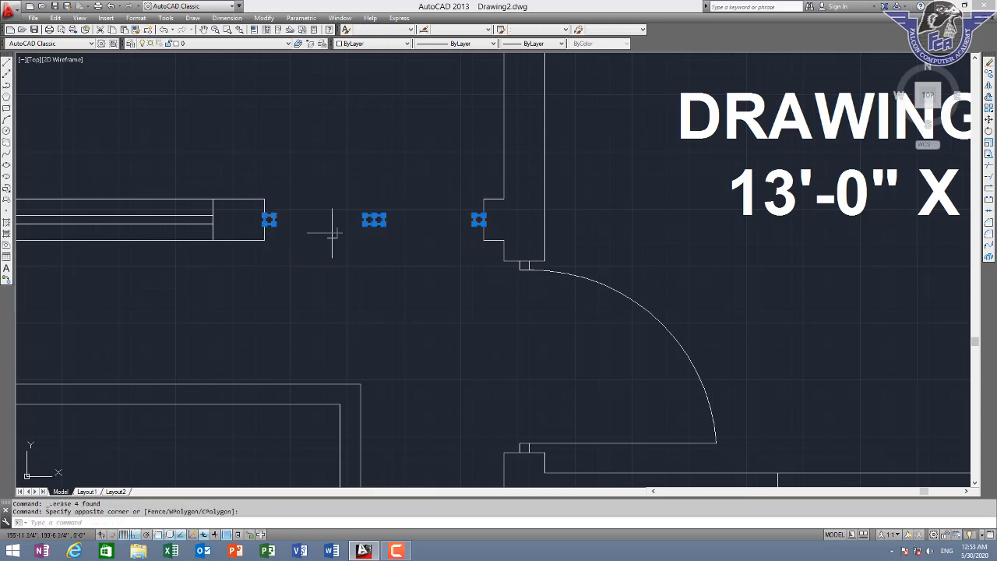
key(Delete)
- Copy the drawing room's side door, with its leaf, swing arc and both frame blocks, into the open floor of the TV lounge
scroll(556, 272, down, 3)
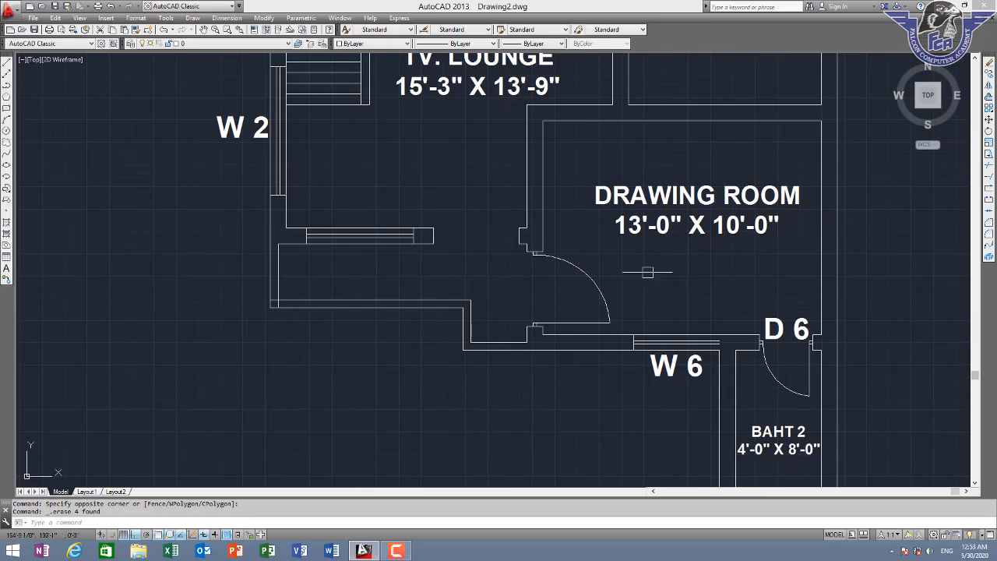
click(639, 270)
click(545, 323)
scroll(537, 208, up, 4)
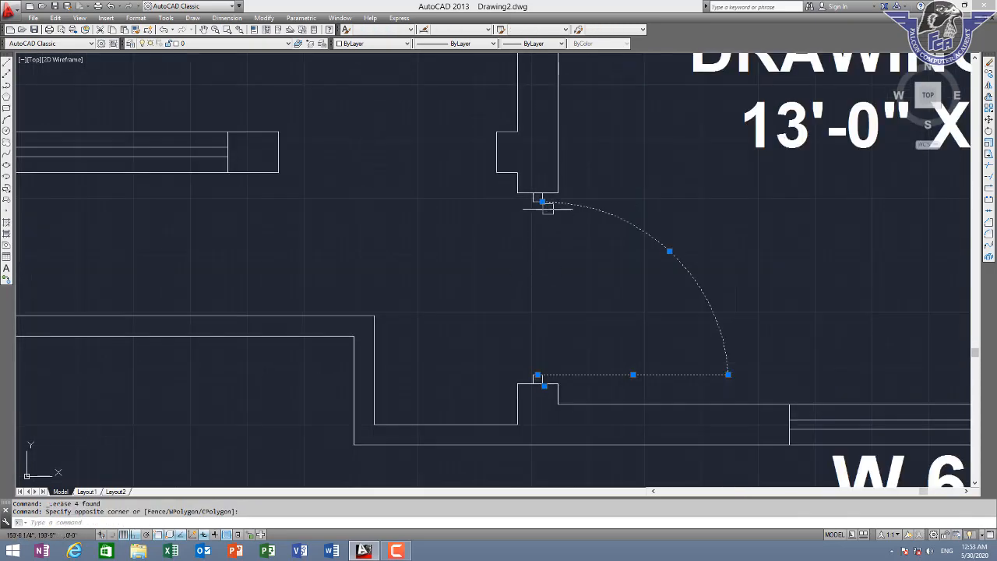
click(431, 227)
scroll(489, 316, down, 4)
middle_drag(545, 367, 501, 187)
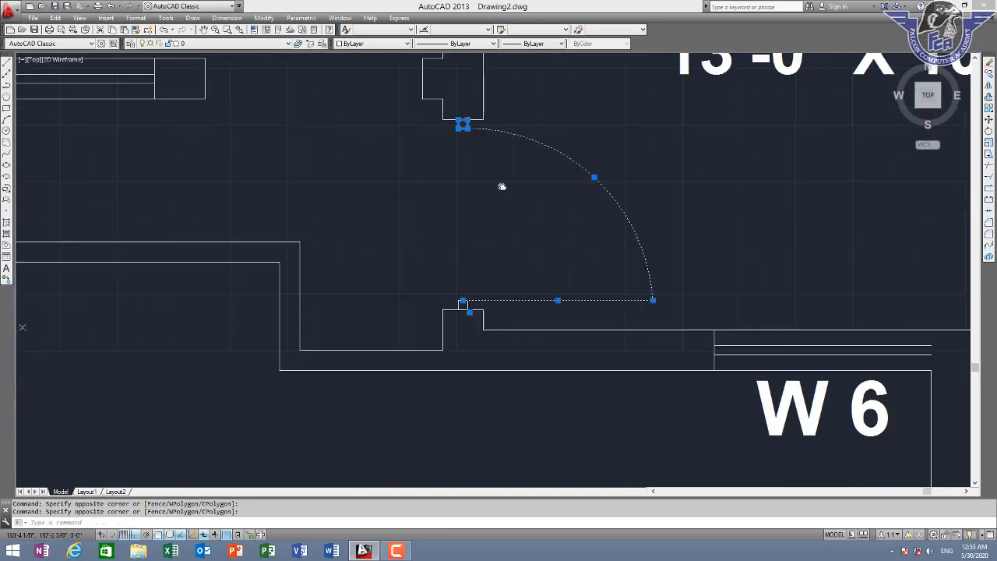
scroll(494, 234, up, 2)
click(469, 259)
click(413, 298)
scroll(467, 239, down, 3)
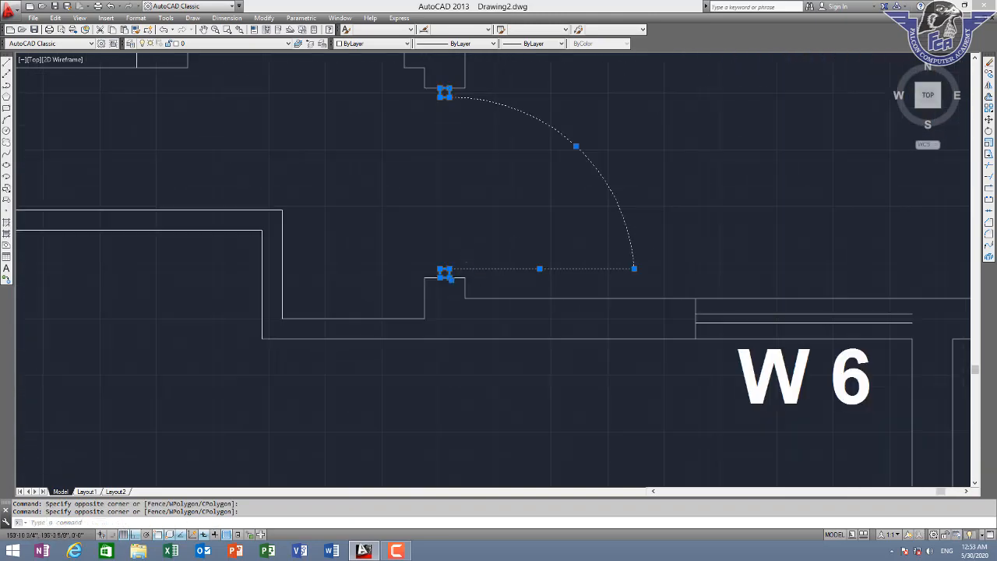
middle_drag(518, 244, 525, 257)
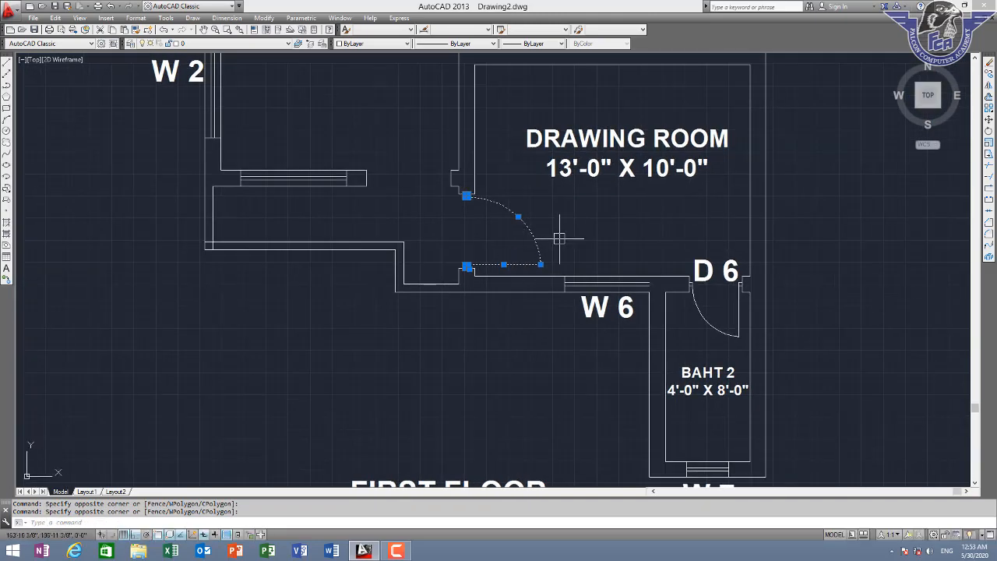
text(o)
key(Return)
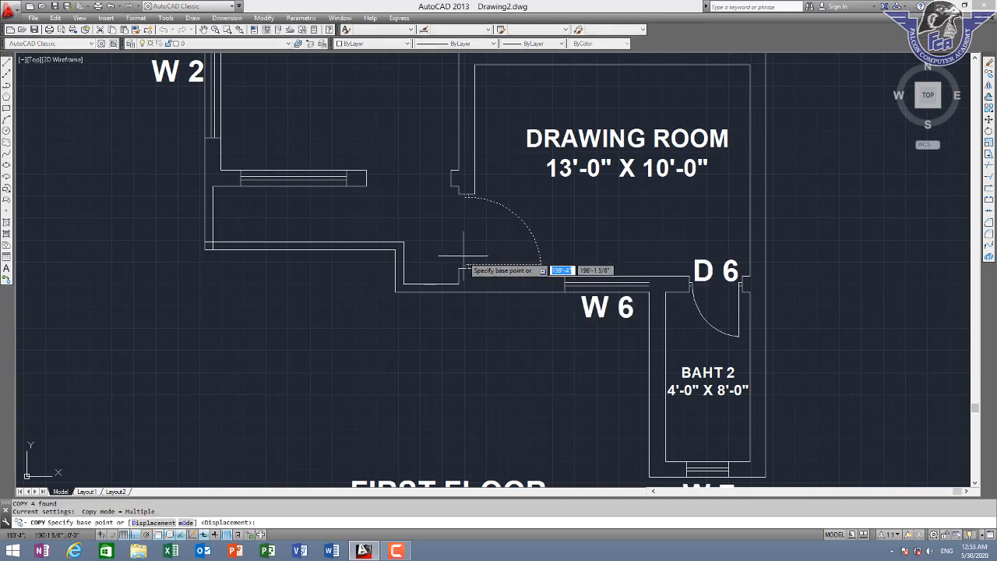
click(467, 267)
key(F8)
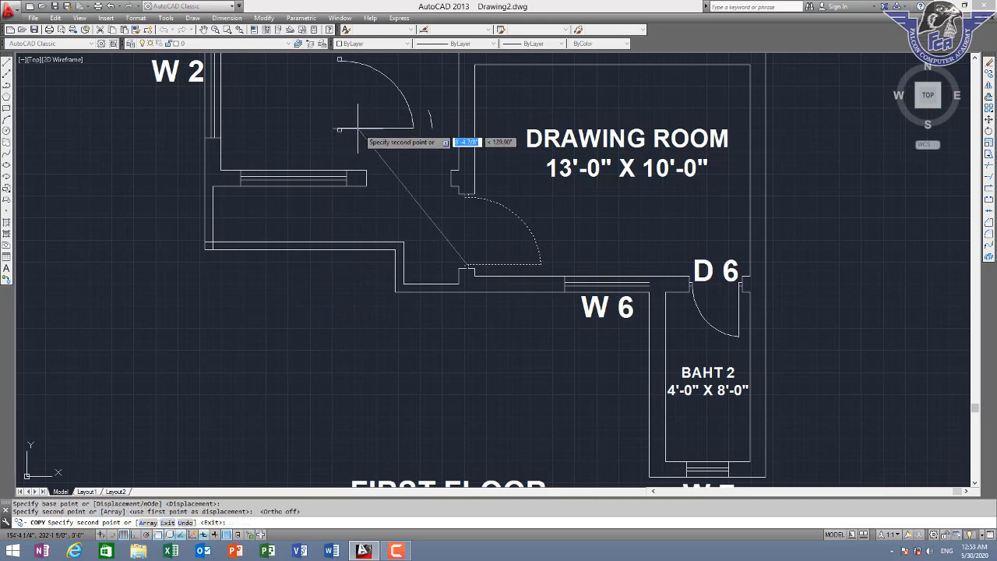
key(Escape)
- Try rotating the copied door in the TV lounge by 135° about its hinge-side frame block
middle_drag(389, 149, 535, 264)
click(588, 173)
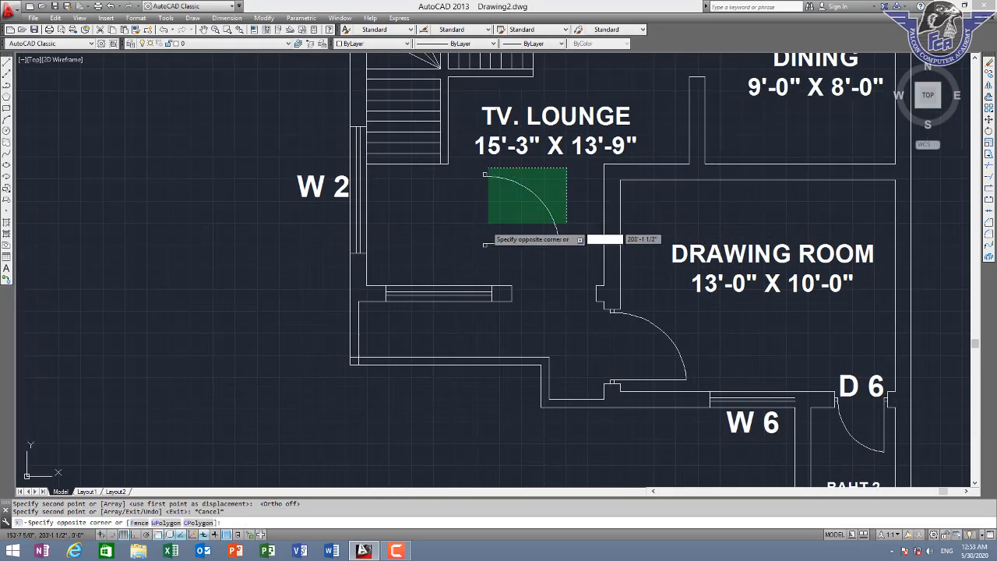
click(490, 234)
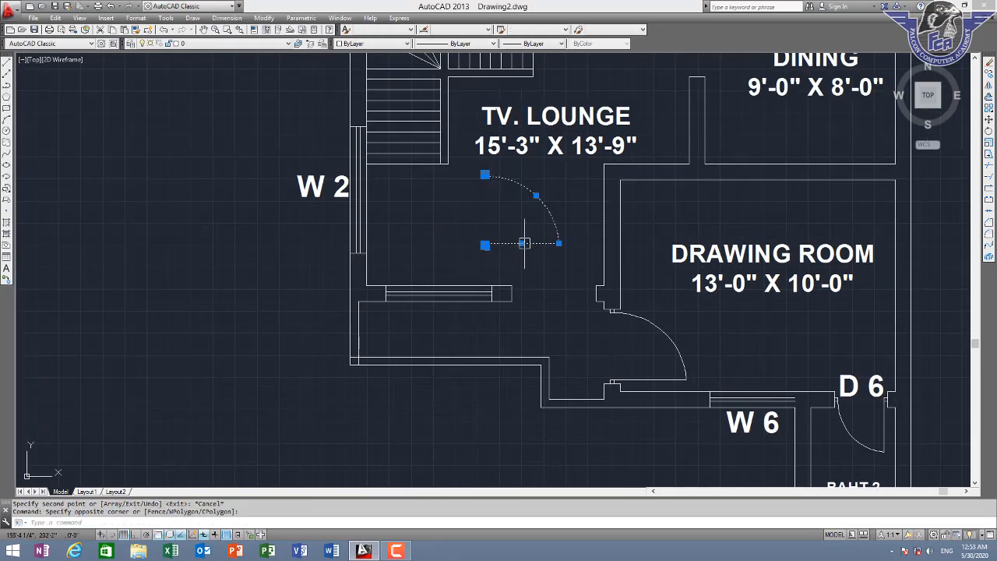
text(RO)
key(Return)
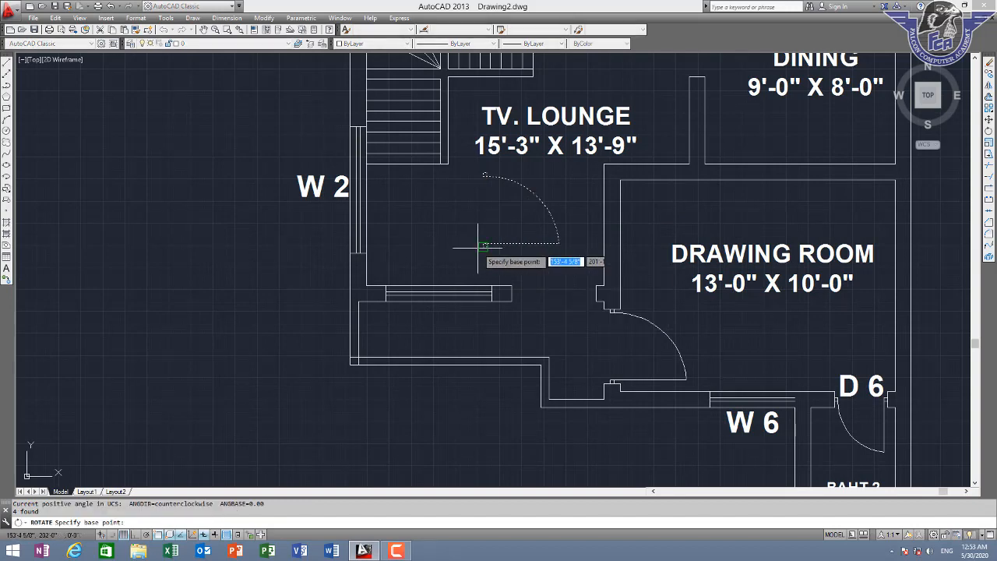
click(485, 244)
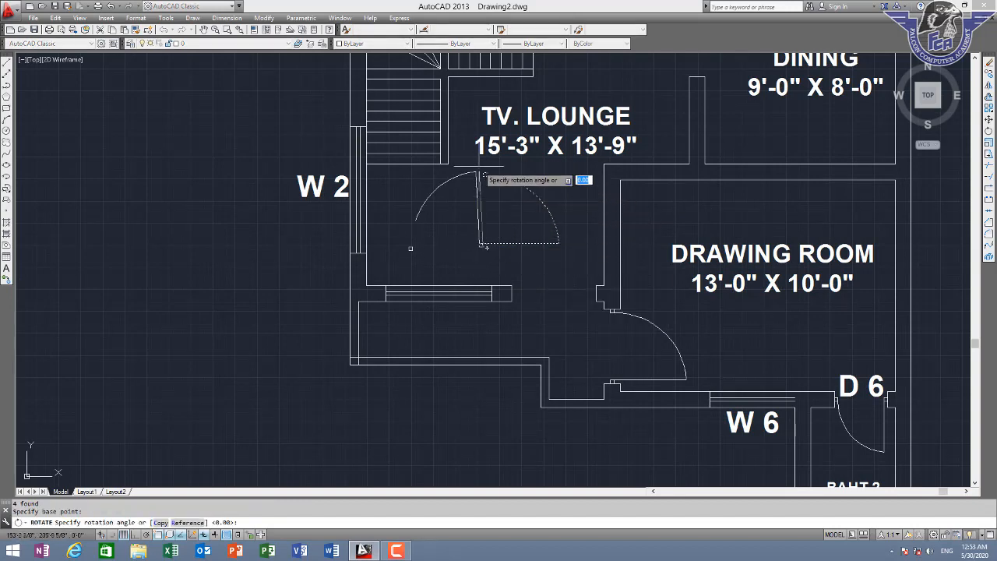
key(F8)
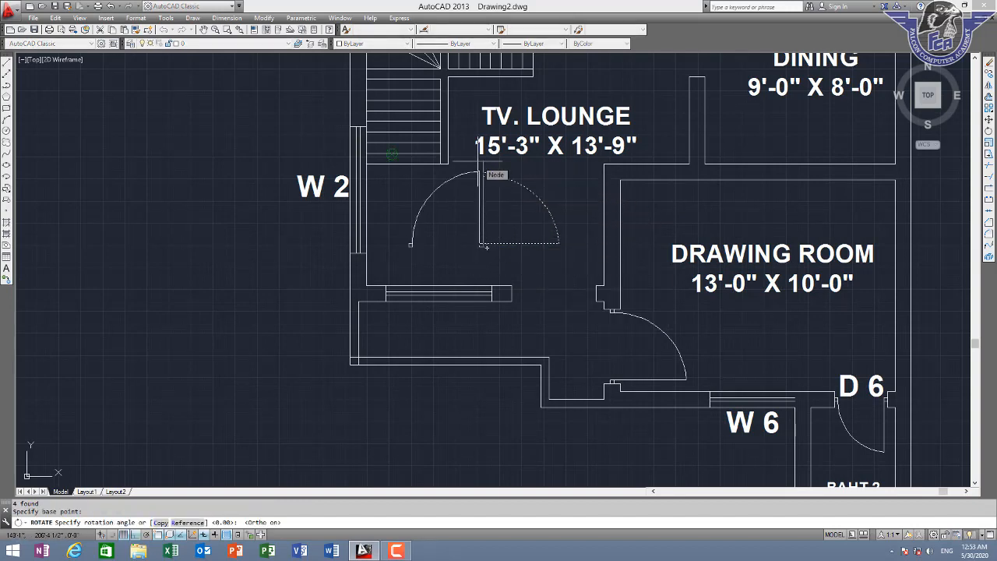
text(135)
key(Return)
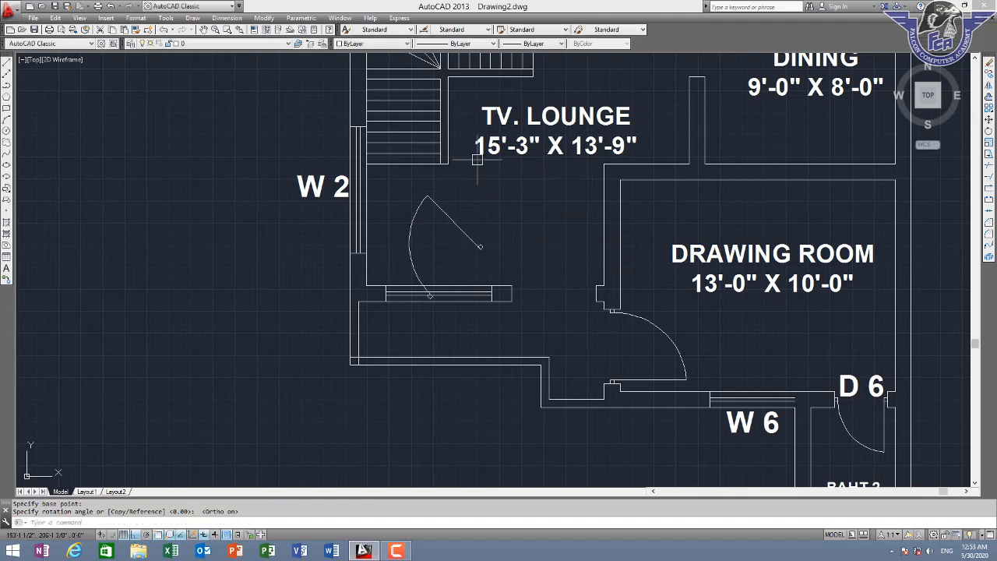
key(super)
key(super)
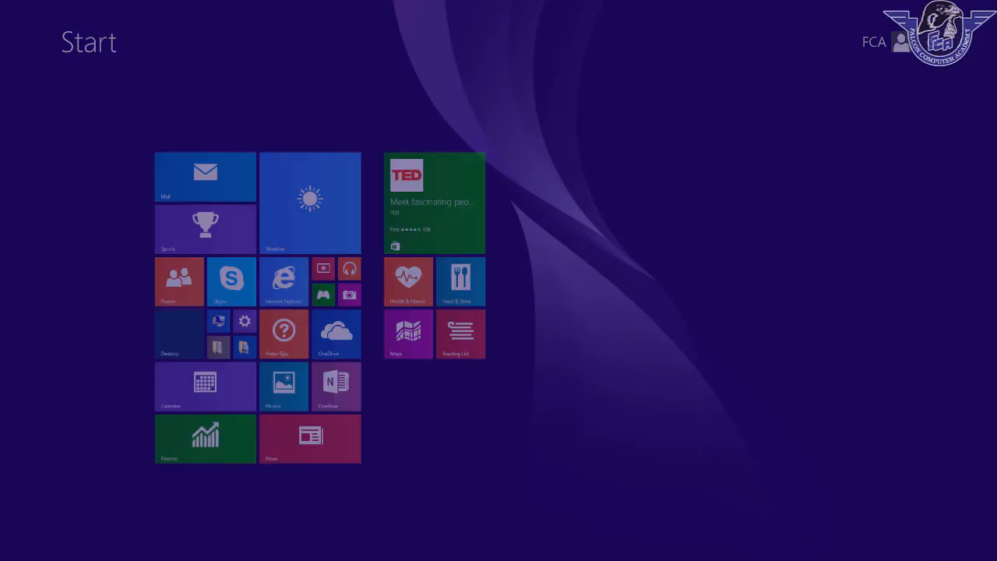
key(ctrl+z)
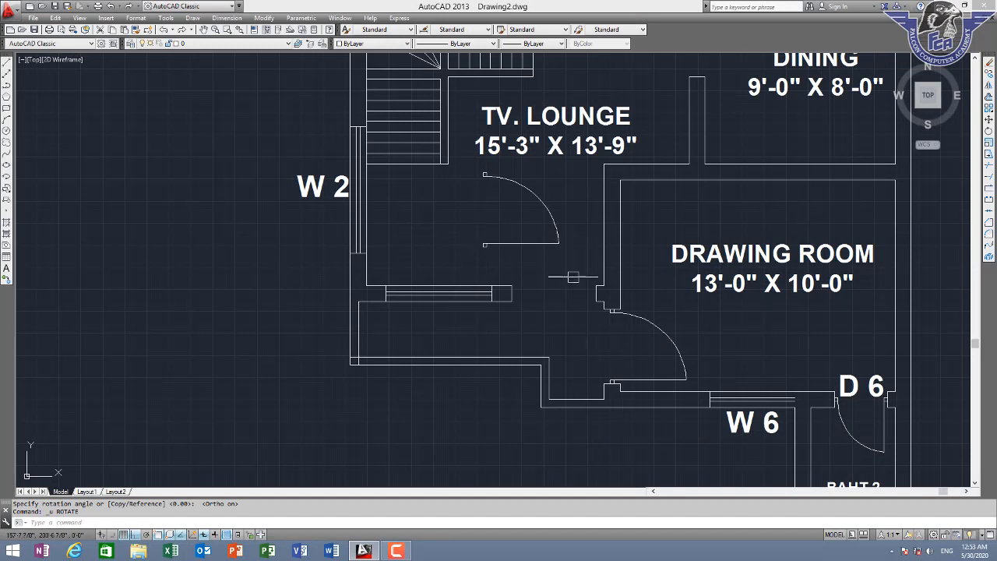
- Rotate the copied door with both frame blocks by 90° about its hinge-side frame block
click(538, 182)
click(462, 252)
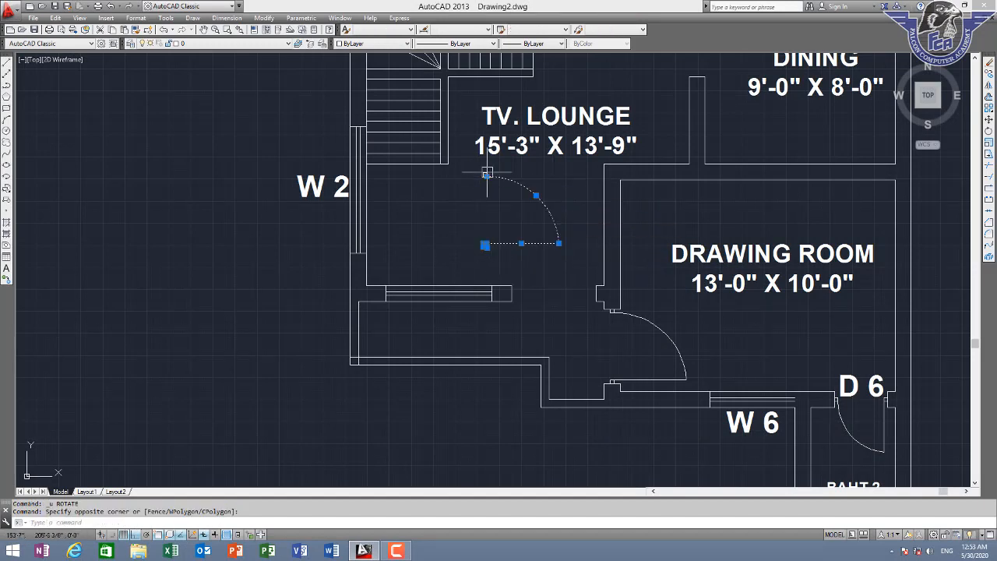
click(500, 166)
click(463, 193)
text(RO)
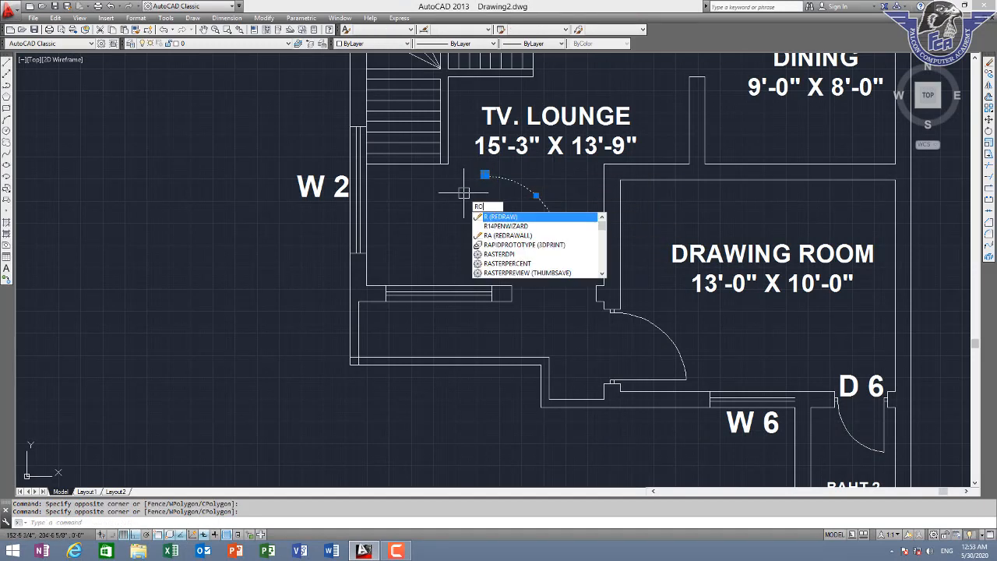
key(Return)
click(485, 244)
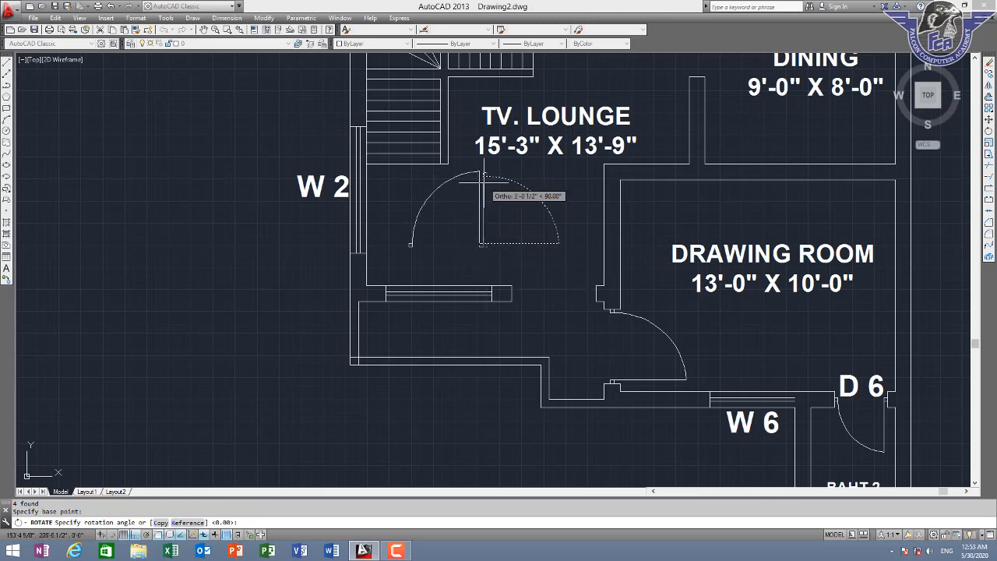
click(480, 169)
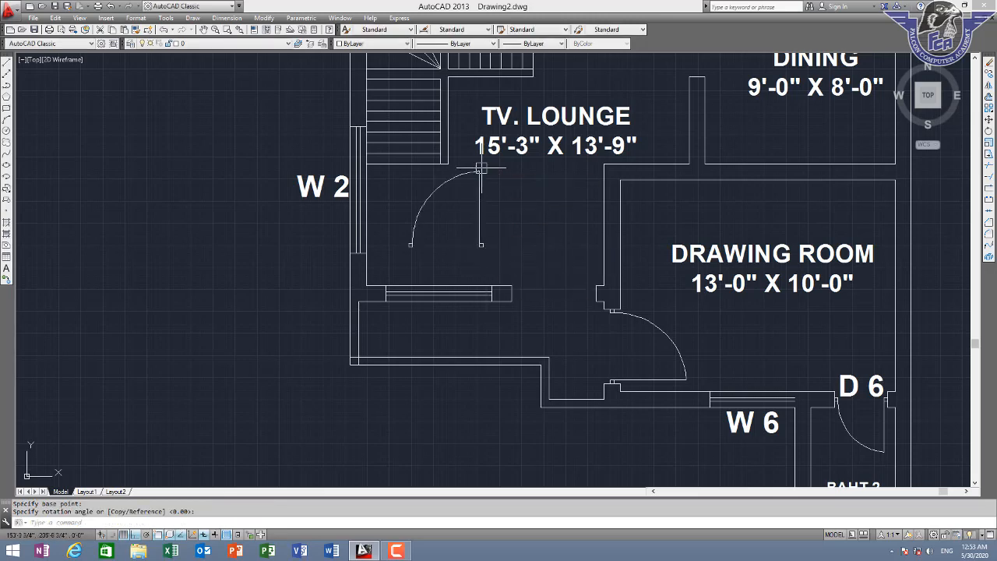
- Move the rotated door into the lounge's front opening, seating its hinge-side frame block at the midpoint of the jamb beside the drawing room
click(503, 202)
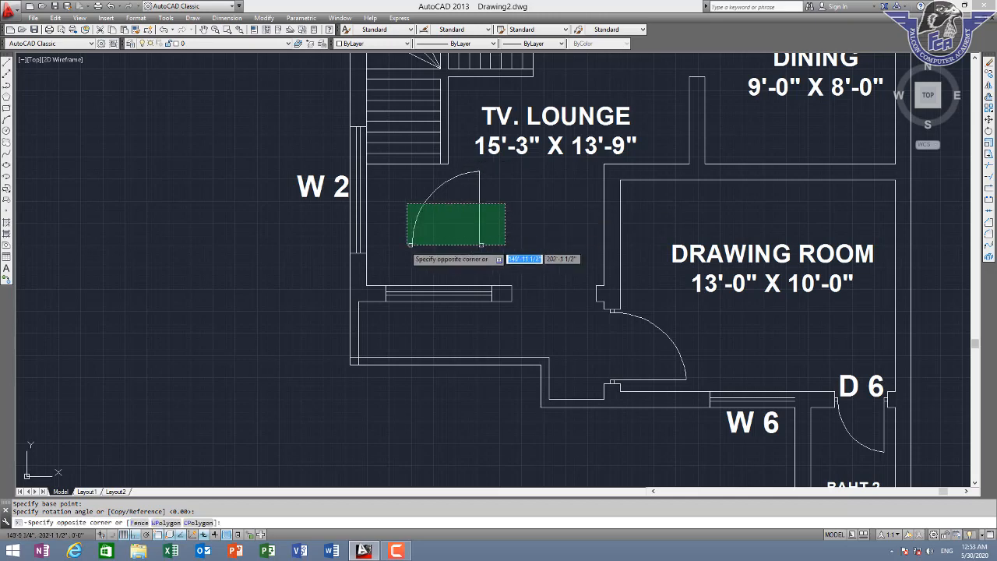
click(407, 249)
scroll(491, 263, up, 5)
scroll(571, 273, down, 2)
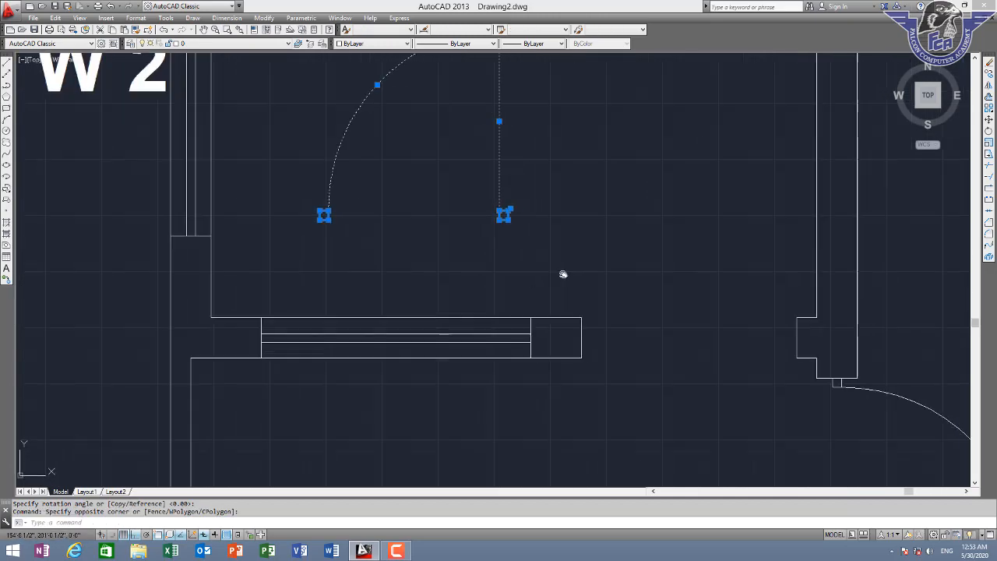
middle_drag(563, 274, 497, 294)
scroll(442, 235, up, 4)
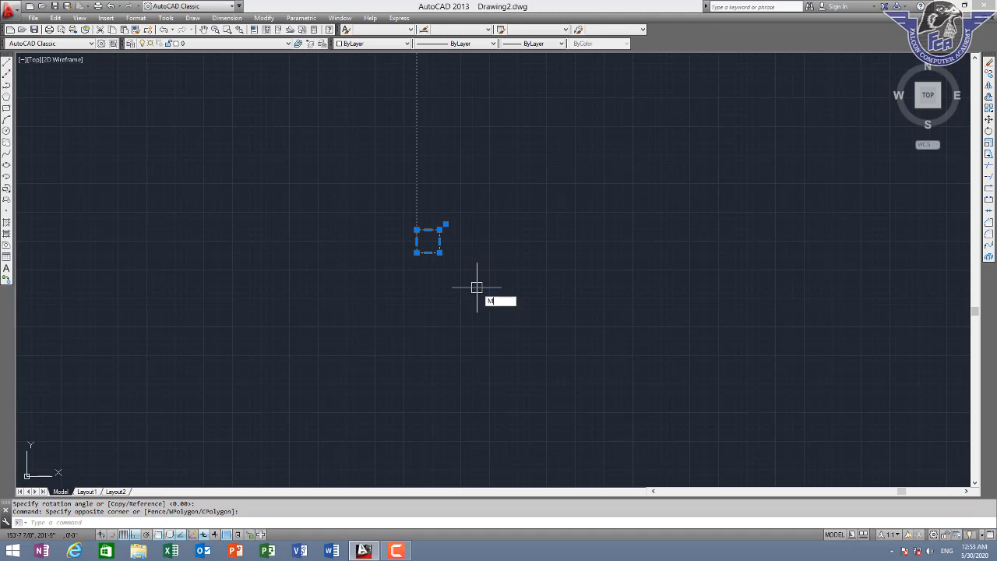
key(Return)
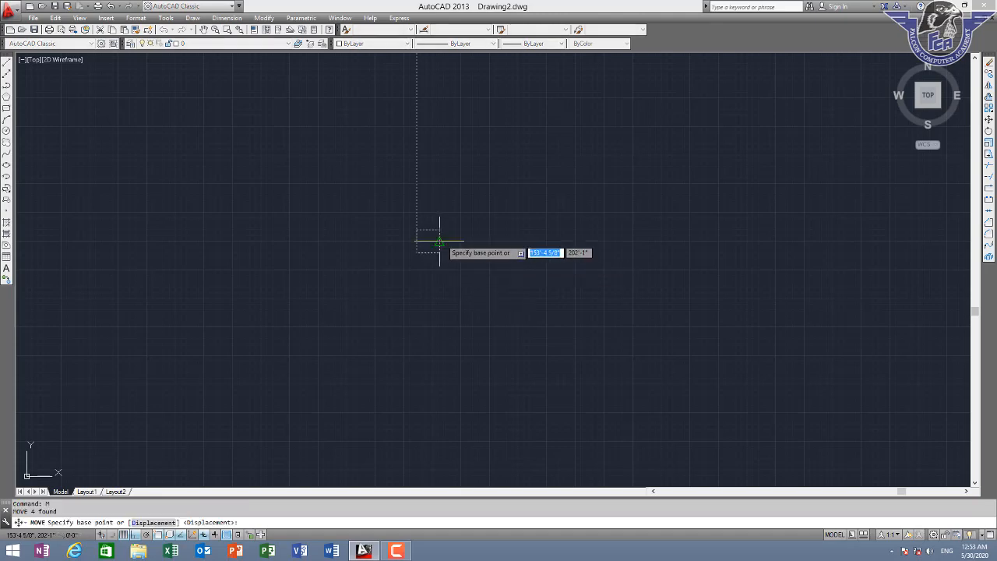
click(439, 242)
scroll(668, 312, up, 5)
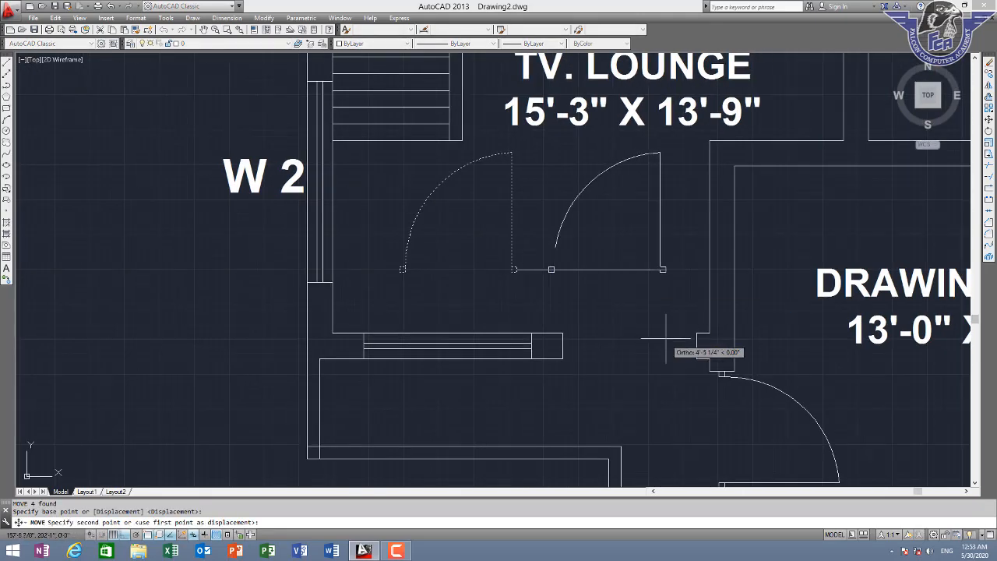
key(F8)
scroll(679, 345, up, 5)
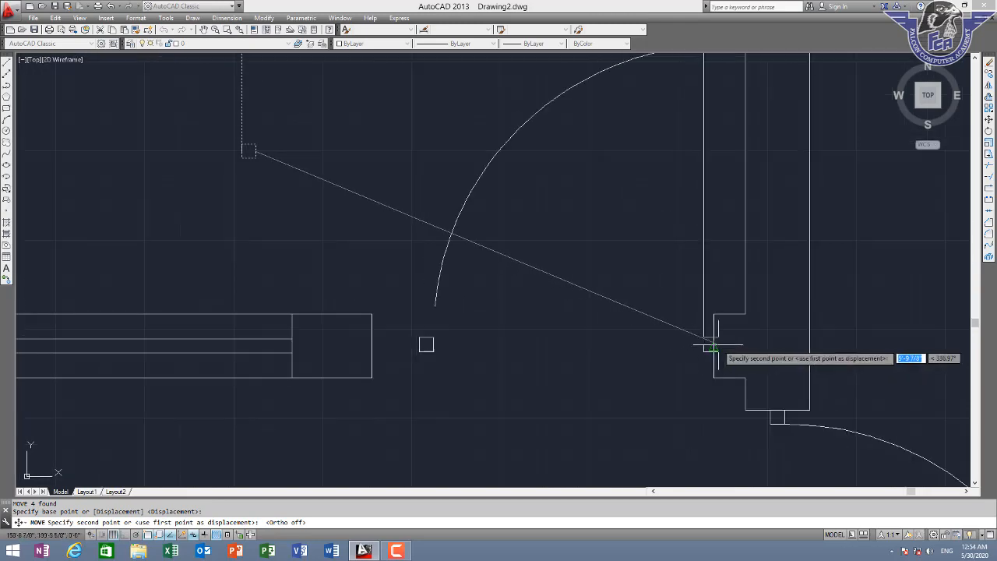
key(Escape)
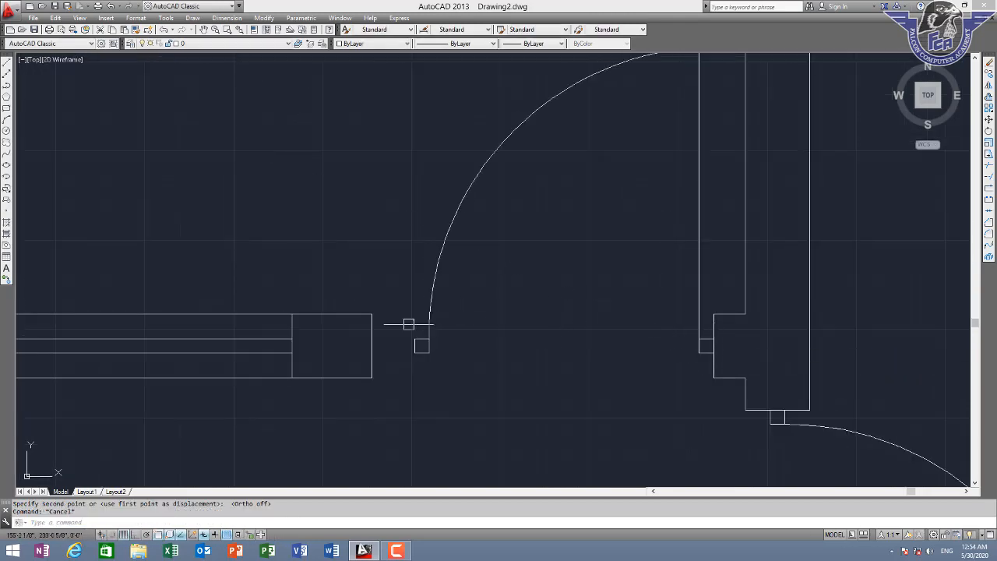
- Extend both face lines of the window wall from its open end toward the newly placed door
text(ex)
key(Return)
key(Return)
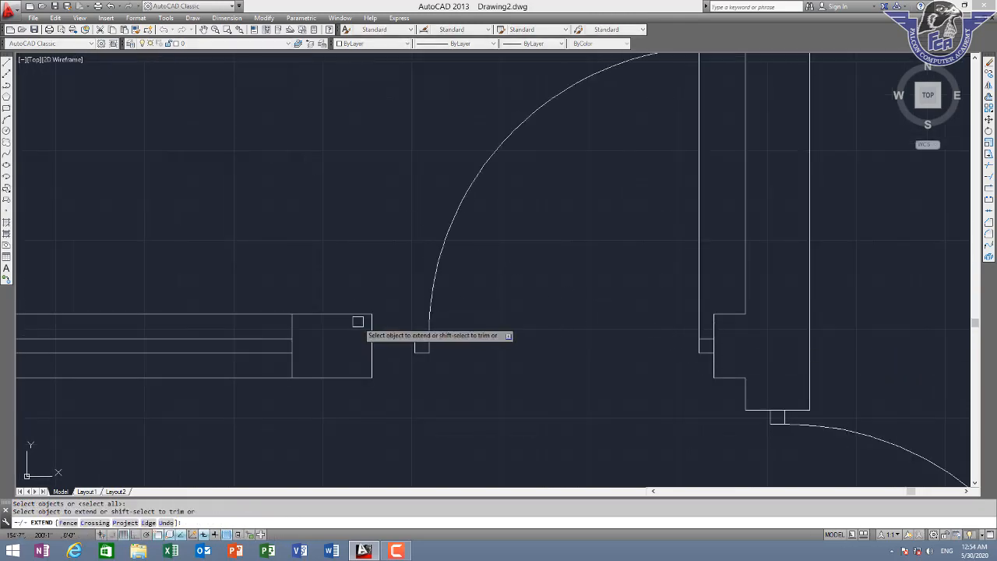
click(366, 315)
click(359, 378)
key(Escape)
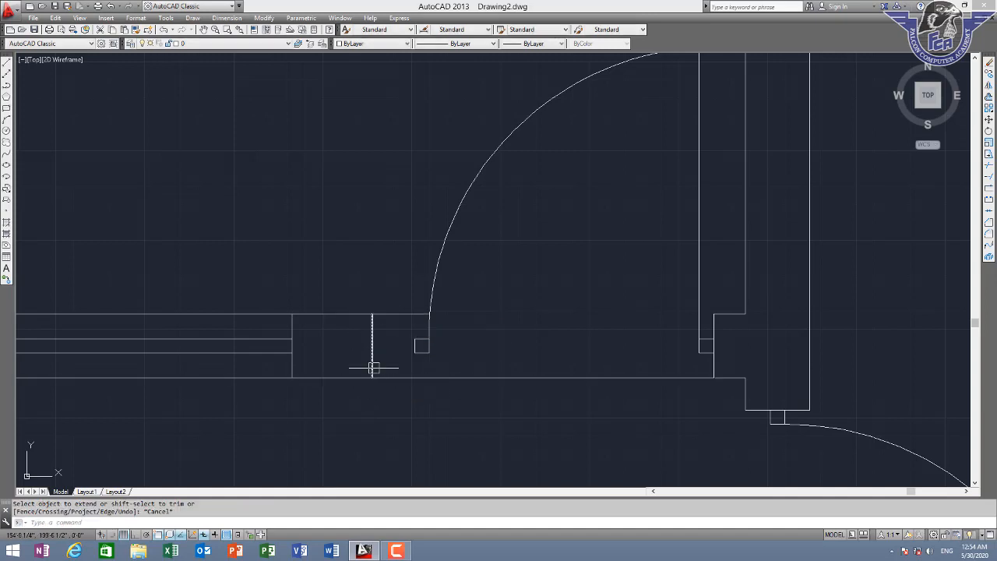
- Move the window wall's loose jamb line onto the outer edge of the new lounge door's free-side frame block
scroll(371, 345, up, 2)
click(372, 343)
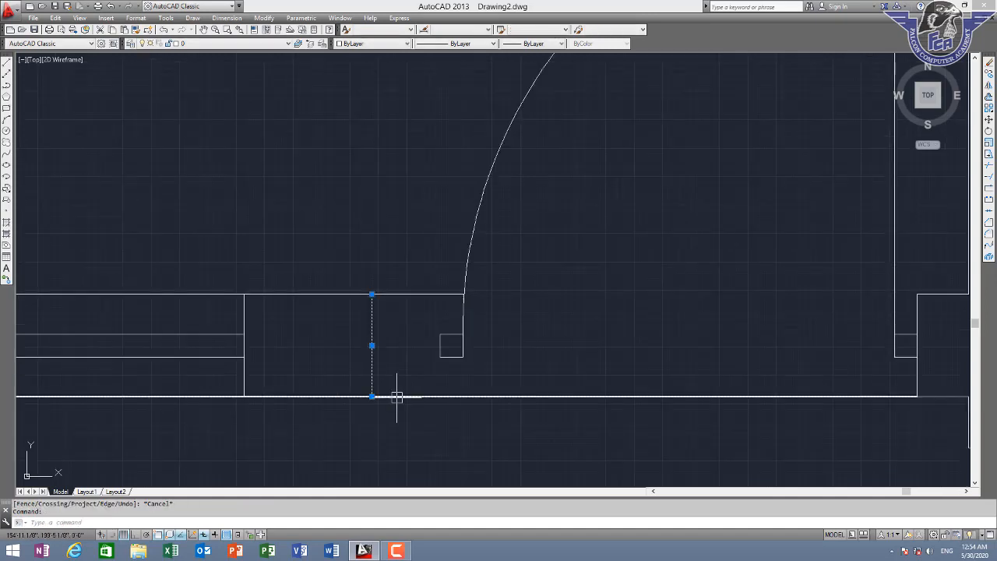
text(m)
key(Return)
click(373, 346)
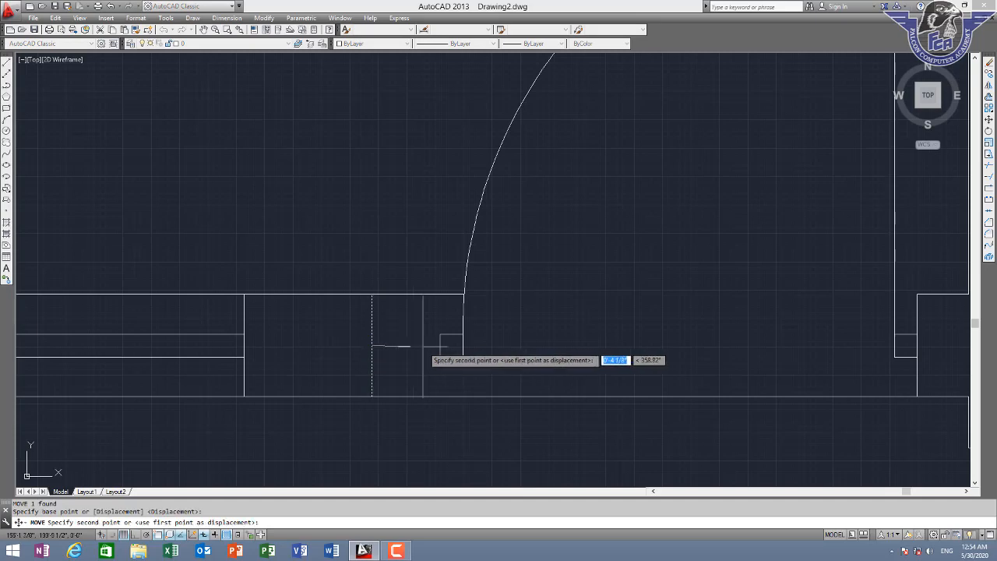
click(440, 346)
key(Escape)
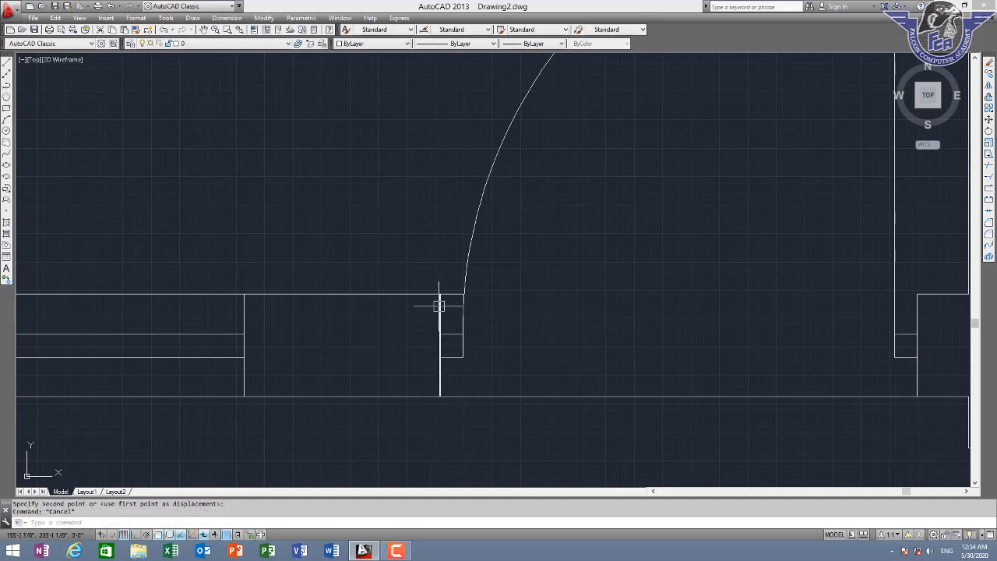
- Trim both window wall face lines beyond the moved jamb line to clear the lounge door opening
text(TR)
key(Return)
key(Return)
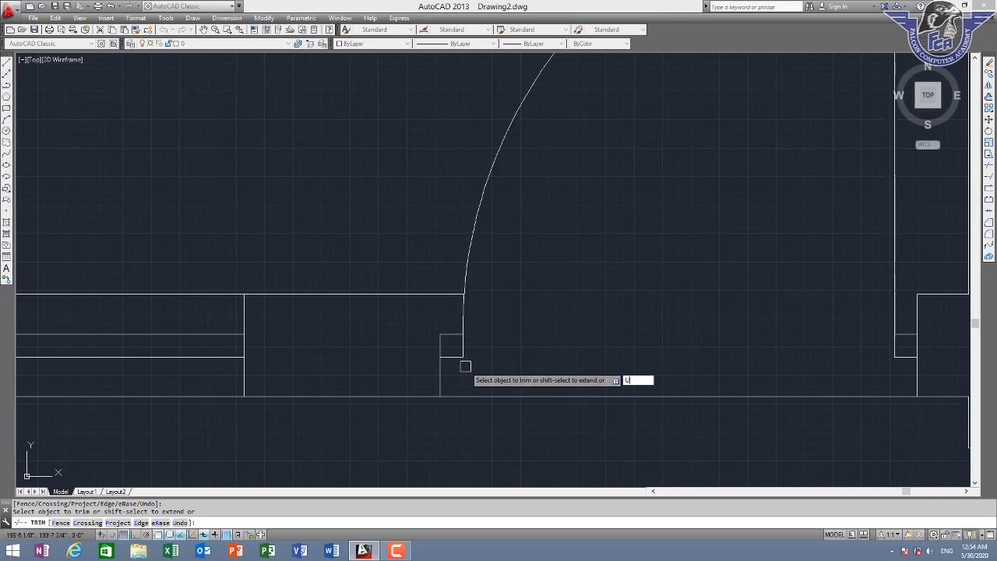
text(U)
key(Return)
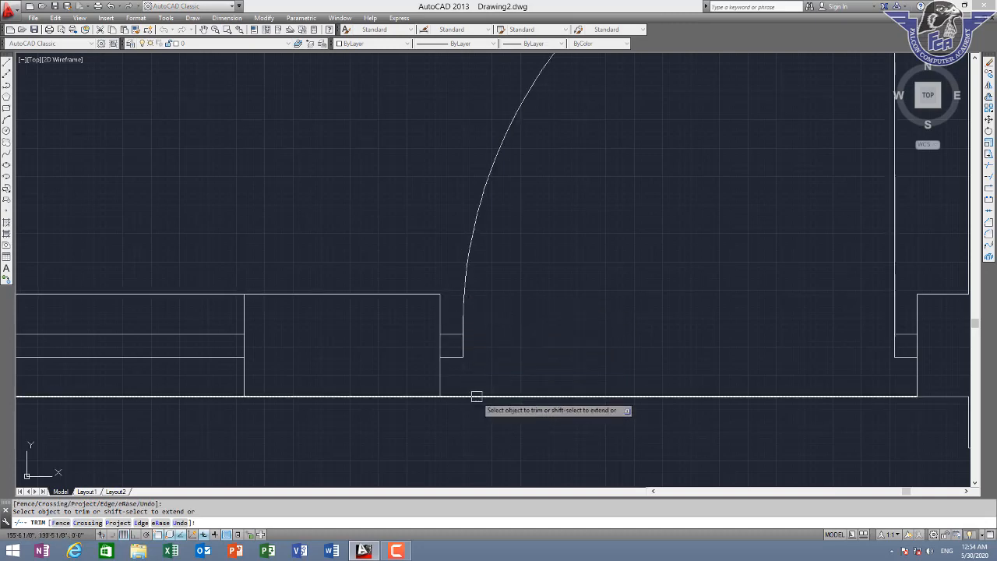
click(477, 396)
scroll(780, 401, down, 4)
middle_drag(612, 316, 427, 221)
key(Escape)
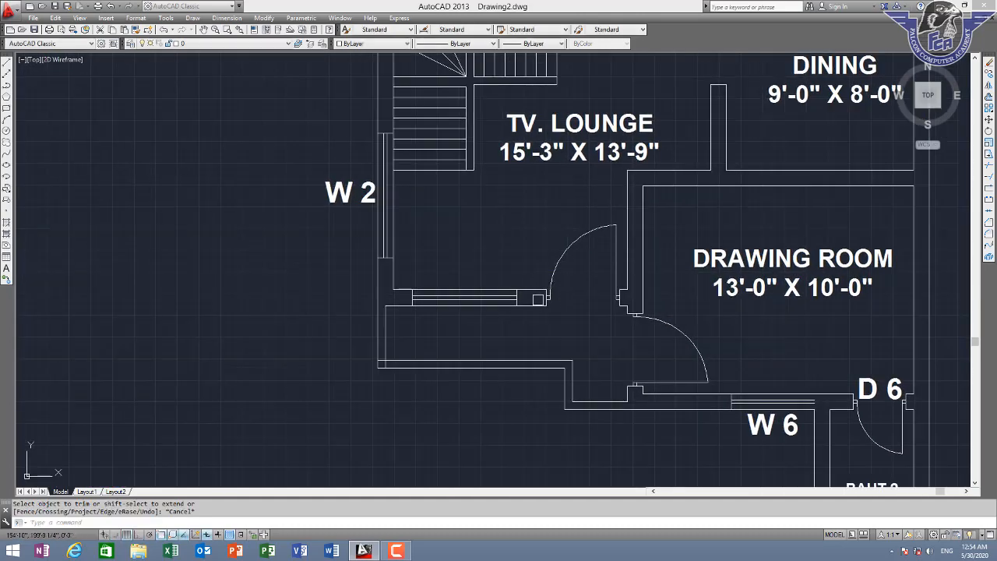
- Trim the overlapping line ends at the outer corner of the front area's thin wall
scroll(371, 357, up, 2)
key(Return)
key(Return)
scroll(371, 359, up, 5)
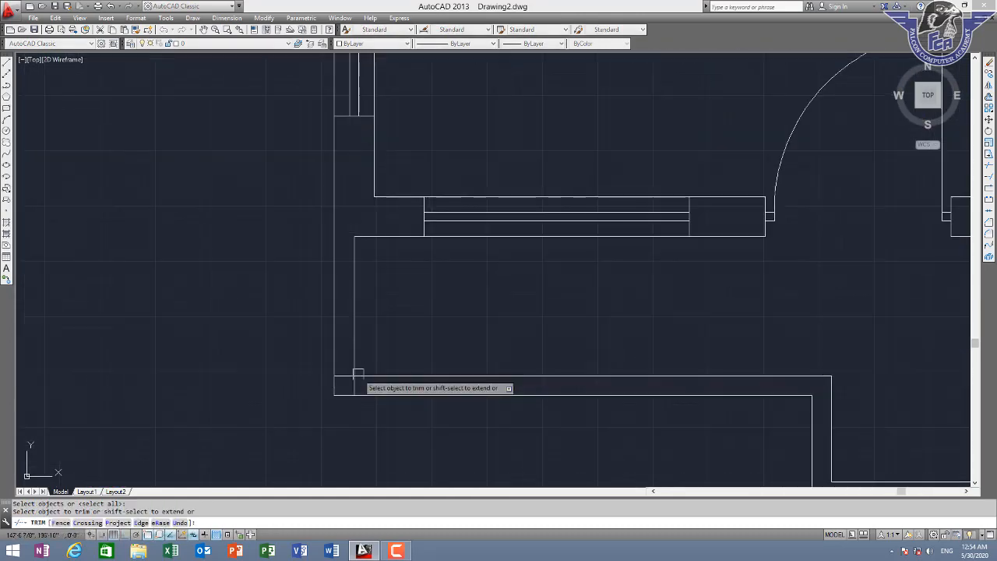
scroll(380, 367, down, 8)
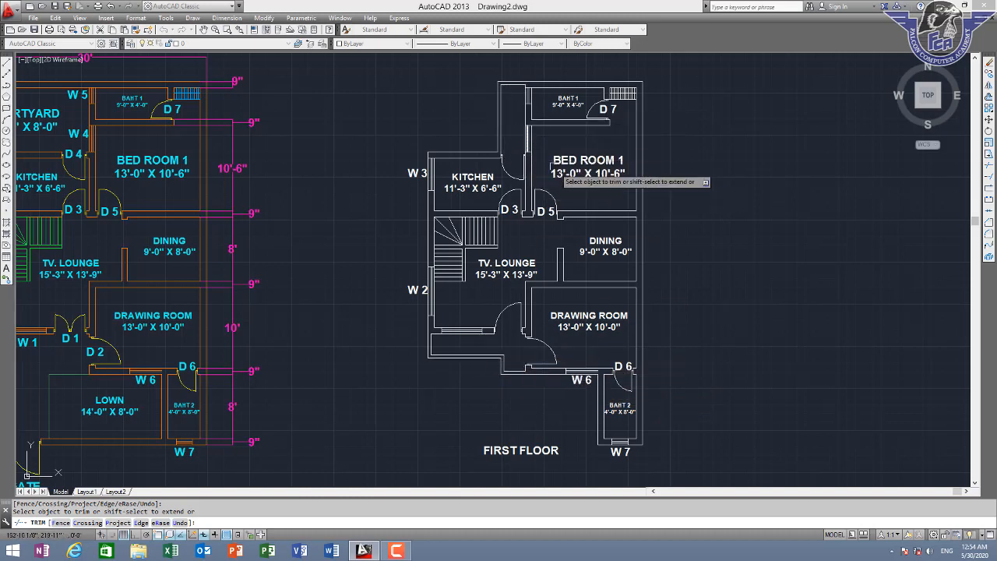
scroll(648, 331, down, 4)
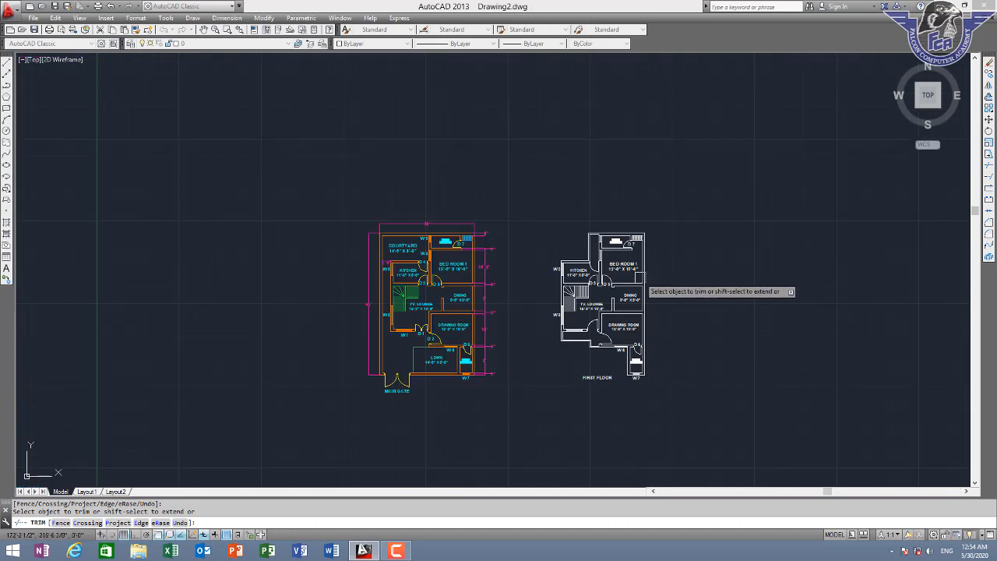
scroll(639, 278, up, 2)
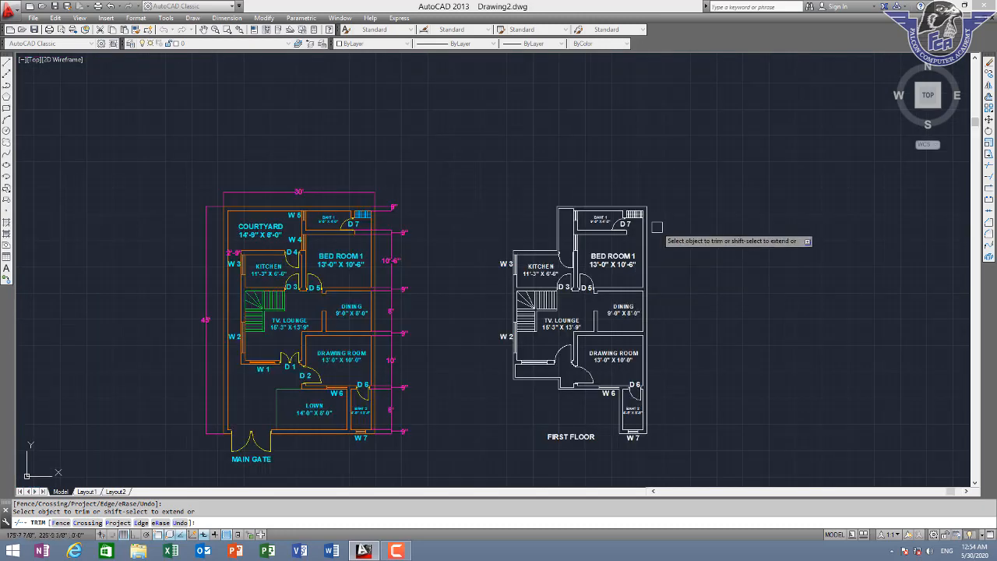
mouse_move(656, 222)
middle_down()
mouse_move(572, 184)
mouse_move(566, 163)
middle_up()
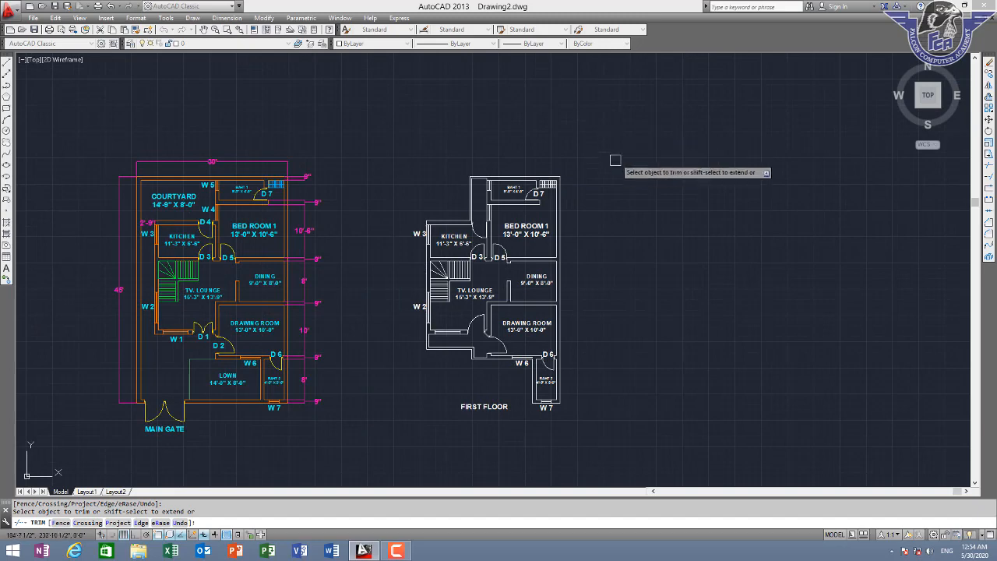
key(Escape)
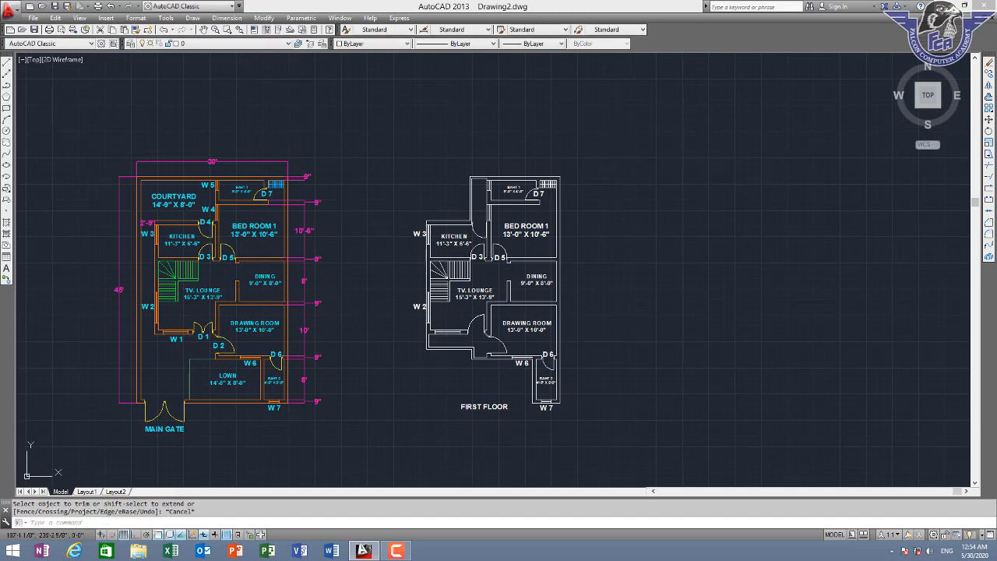
- Copy the whole FIRST FLOOR plan with its title about 49' horizontally to the empty space beside it, with Ortho on
click(630, 153)
click(378, 433)
text(c)
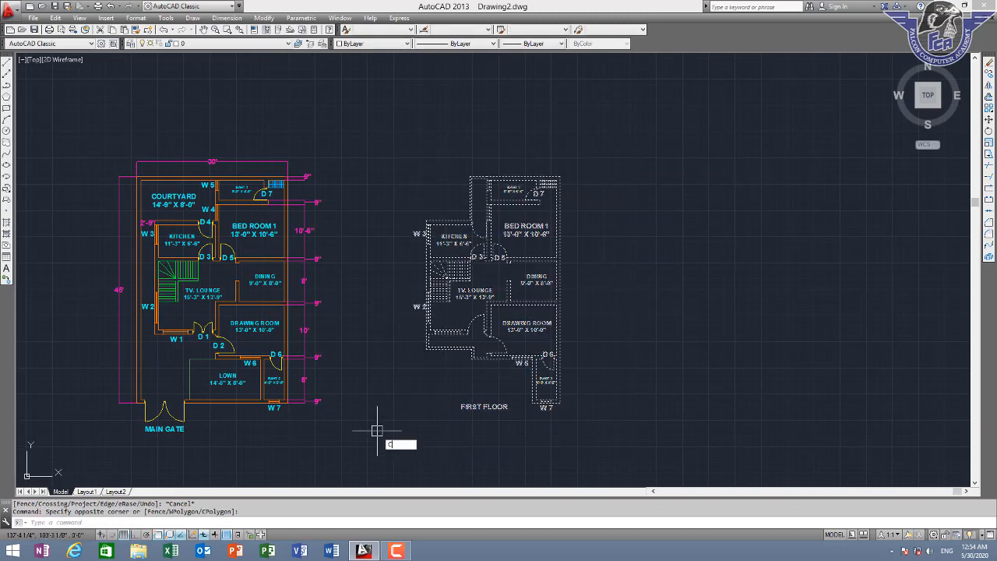
text(o)
key(Return)
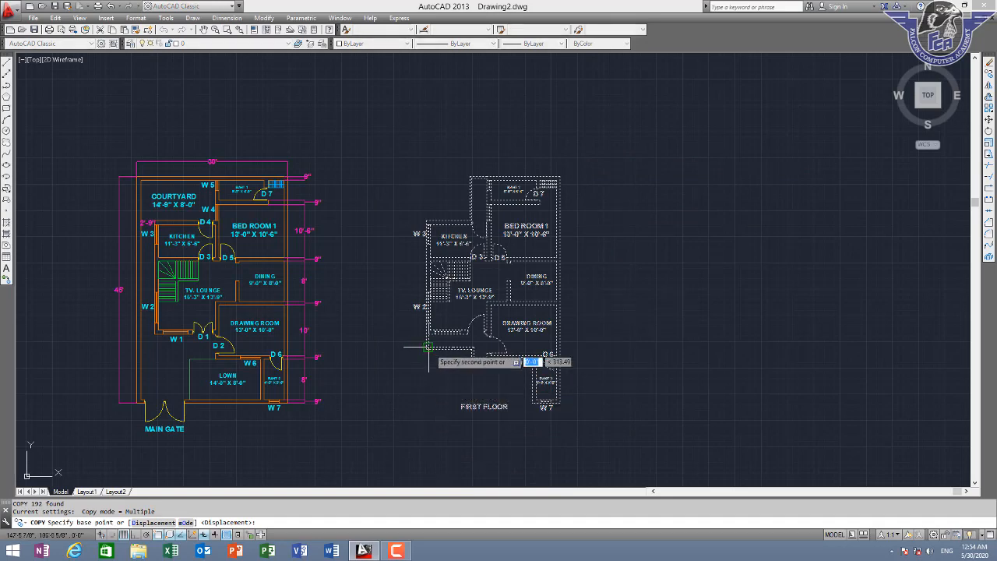
key(F8)
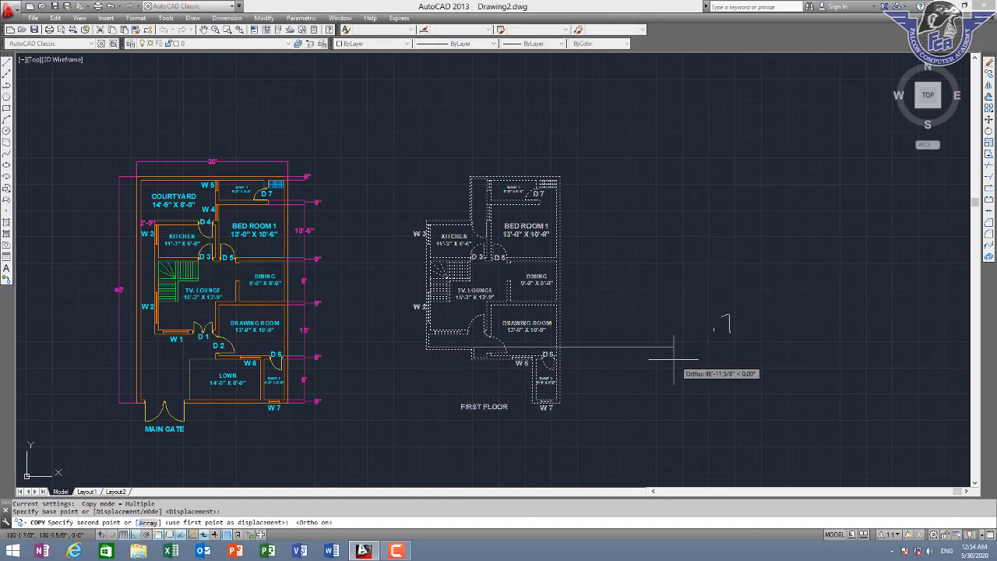
click(673, 353)
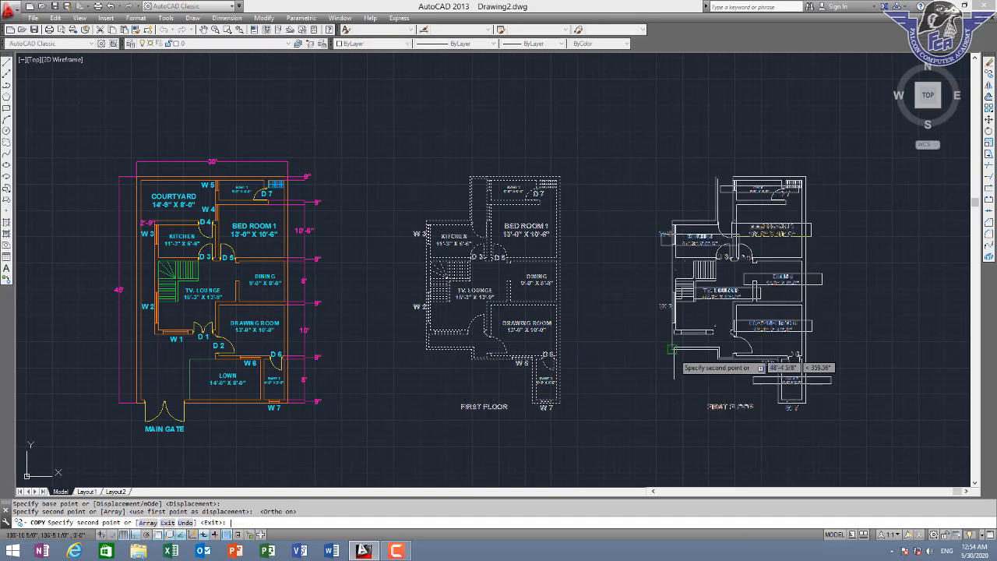
key(Escape)
- Change the copied plan's title to SECOND FLOOR
middle_drag(673, 352, 523, 316)
scroll(576, 370, up, 2)
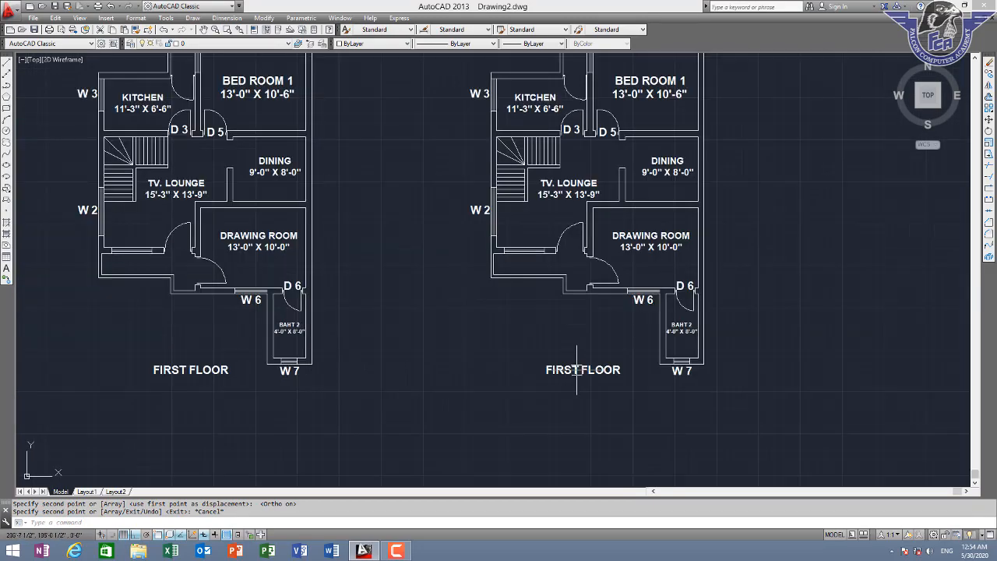
double_click(581, 371)
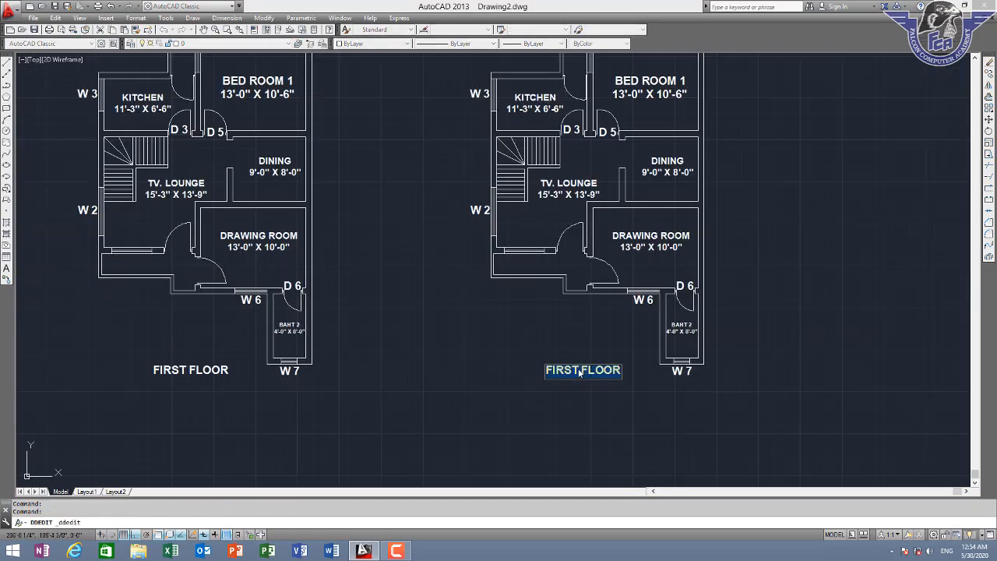
key(BackSpace)
key(BackSpace)
key(BackSpace)
key(BackSpace)
key(BackSpace)
key(BackSpace)
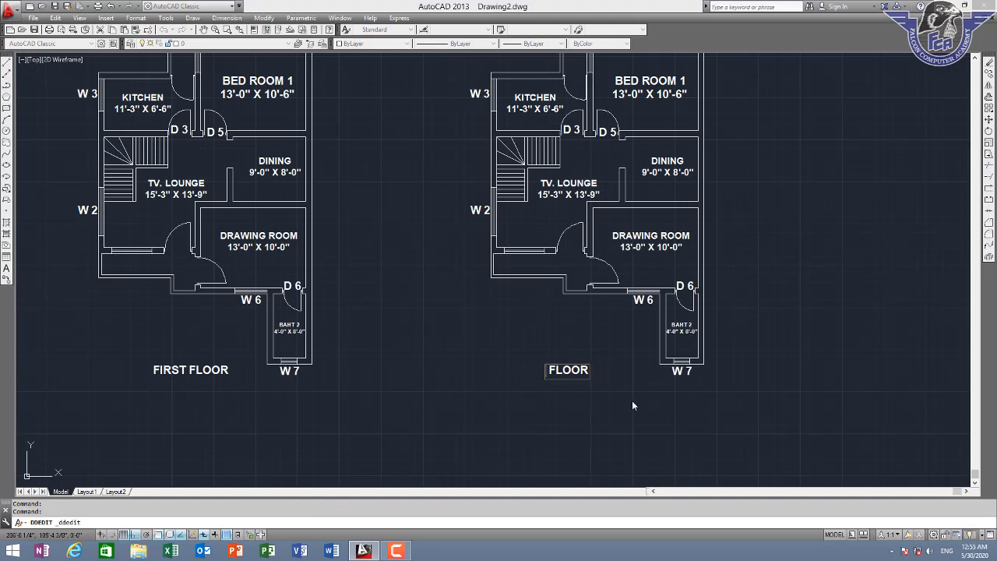
text(SECOND)
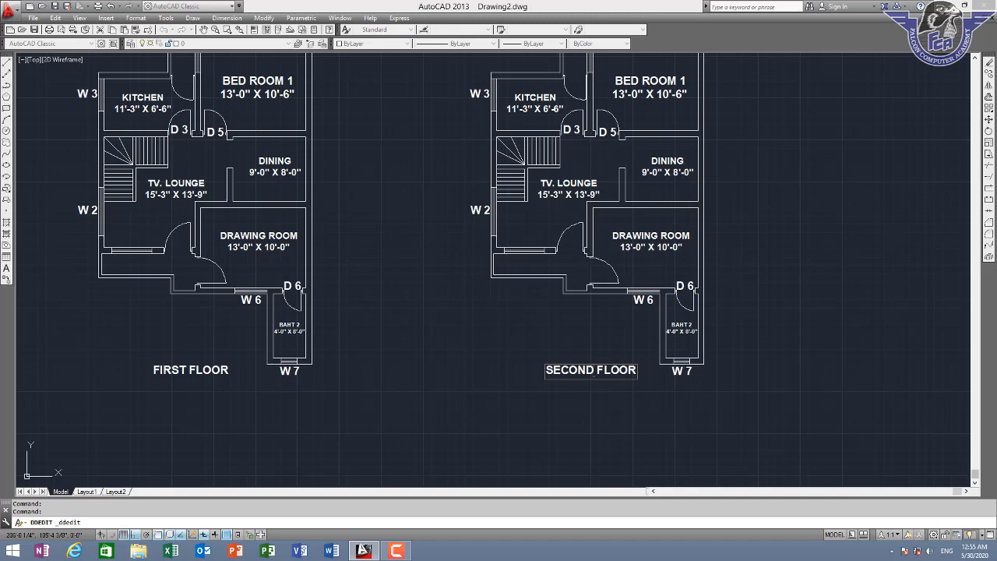
key(Return)
middle_drag(552, 257, 540, 280)
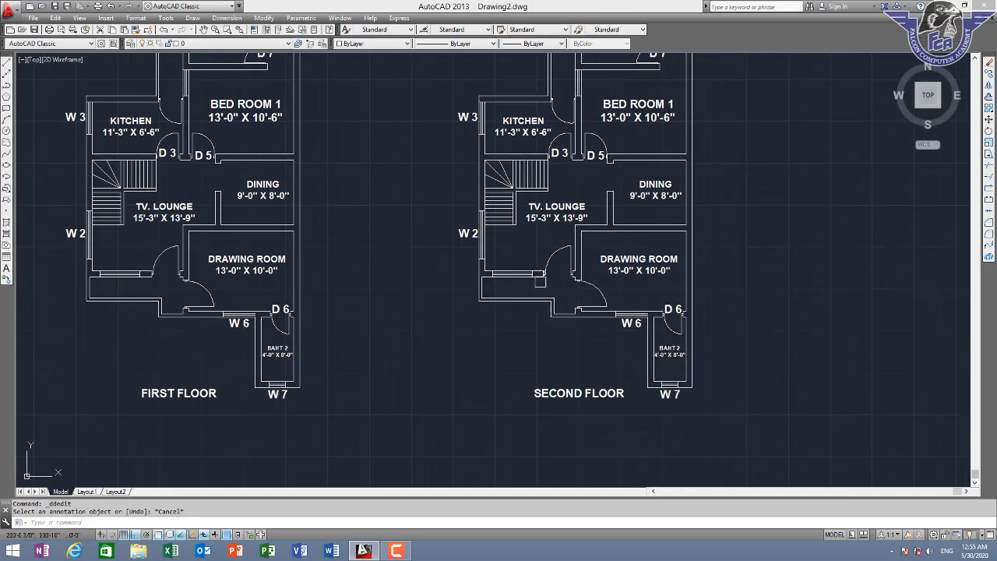
scroll(511, 158, up, 4)
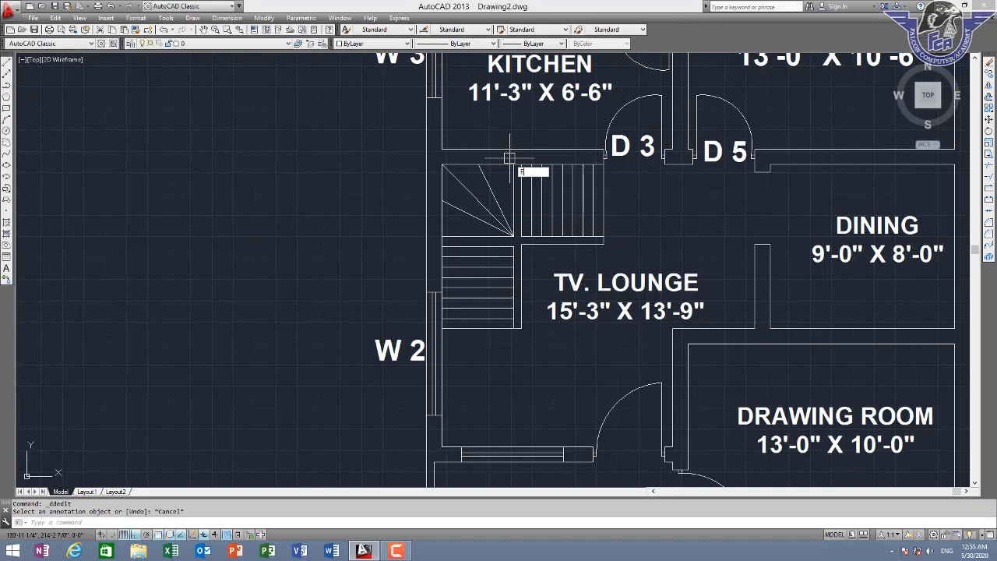
key(Return)
key(Return)
scroll(504, 238, down, 4)
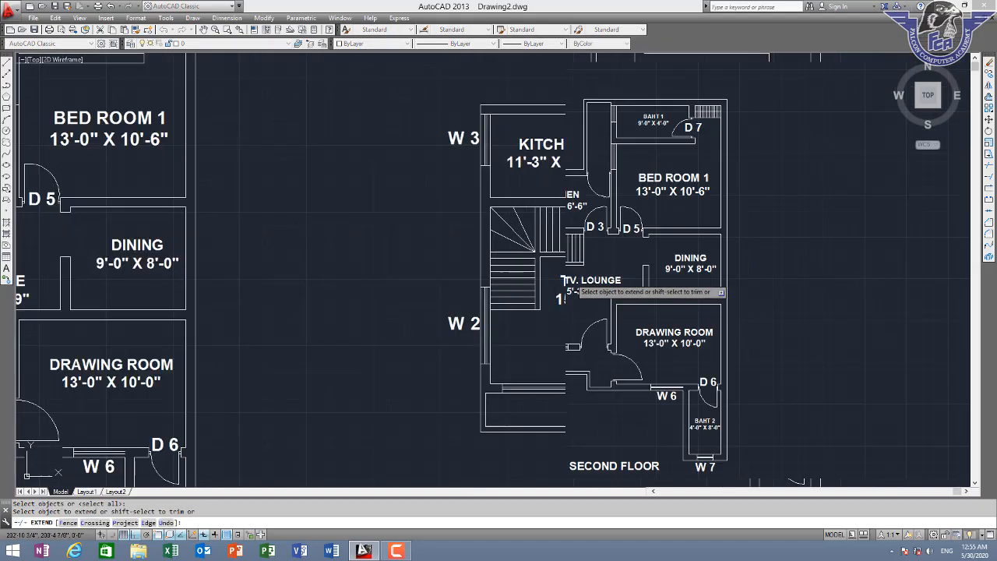
key(Escape)
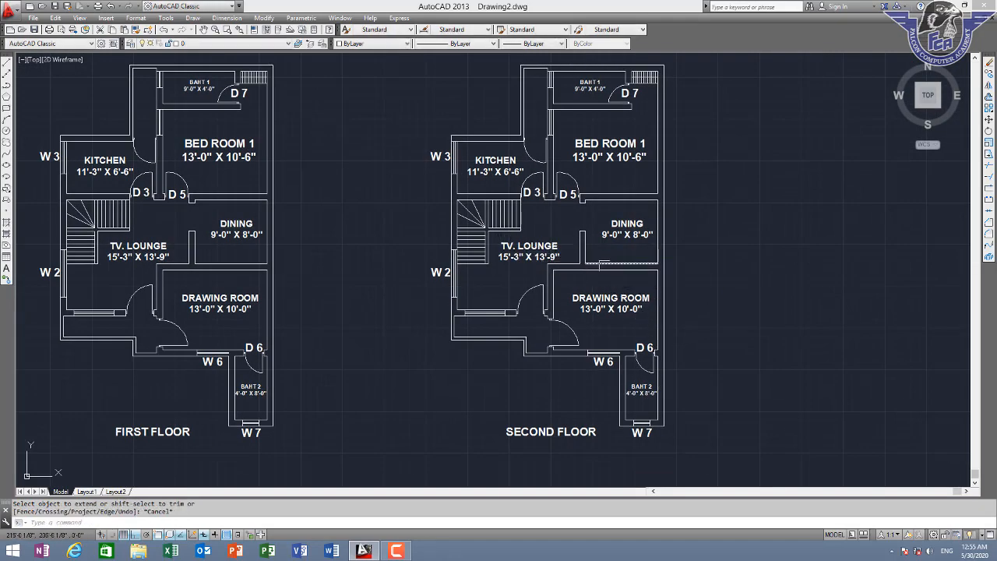
- Extend the second-floor window wall's outer face line to the outer face of the W 2 side wall
scroll(475, 320, up, 6)
text(E)
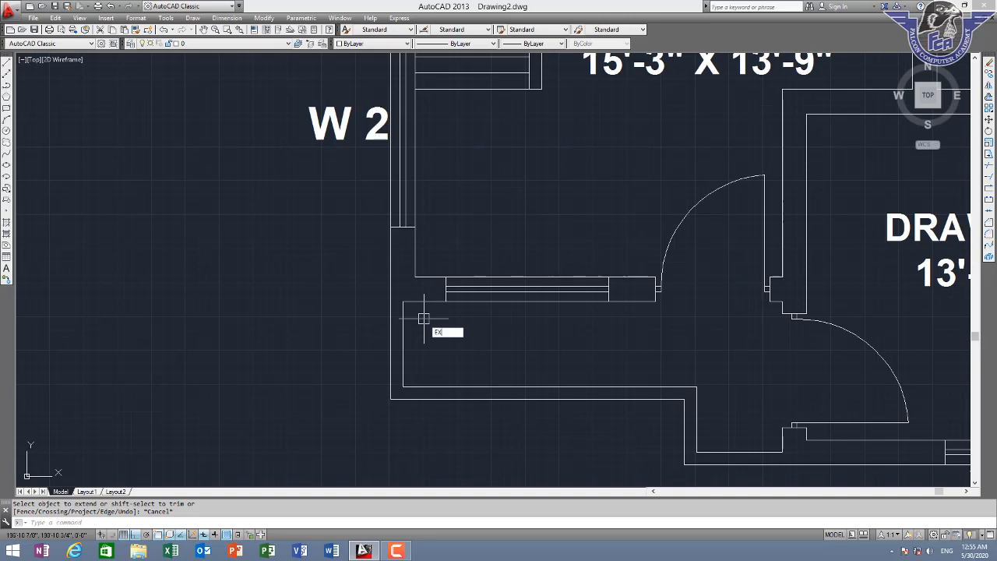
text(X)
key(Return)
key(Return)
click(419, 302)
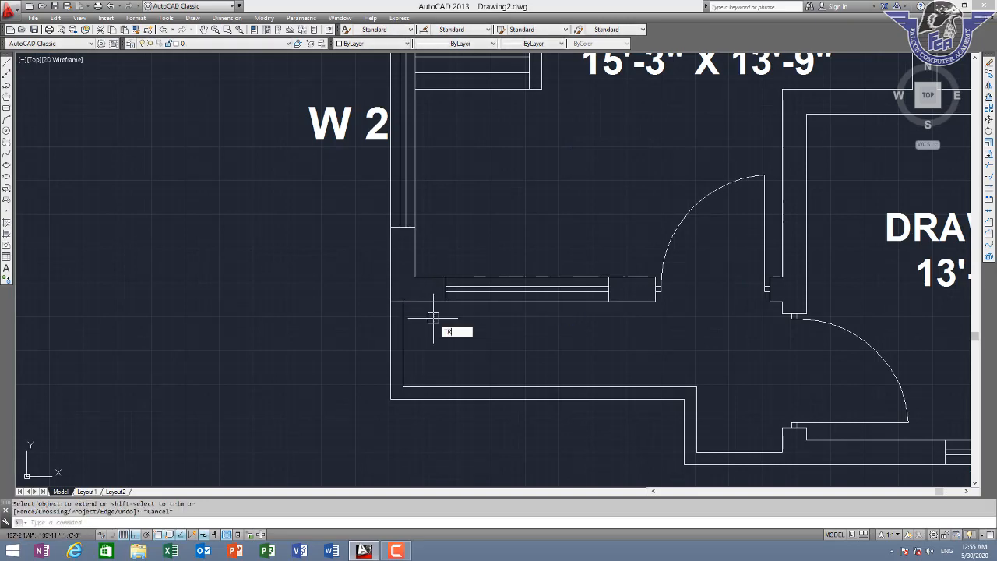
- Trim off the second-floor side wall's outer face line beyond the window wall, along the thin-walled front area
key(Return)
key(Return)
click(435, 309)
click(359, 356)
middle_drag(367, 340, 194, 151)
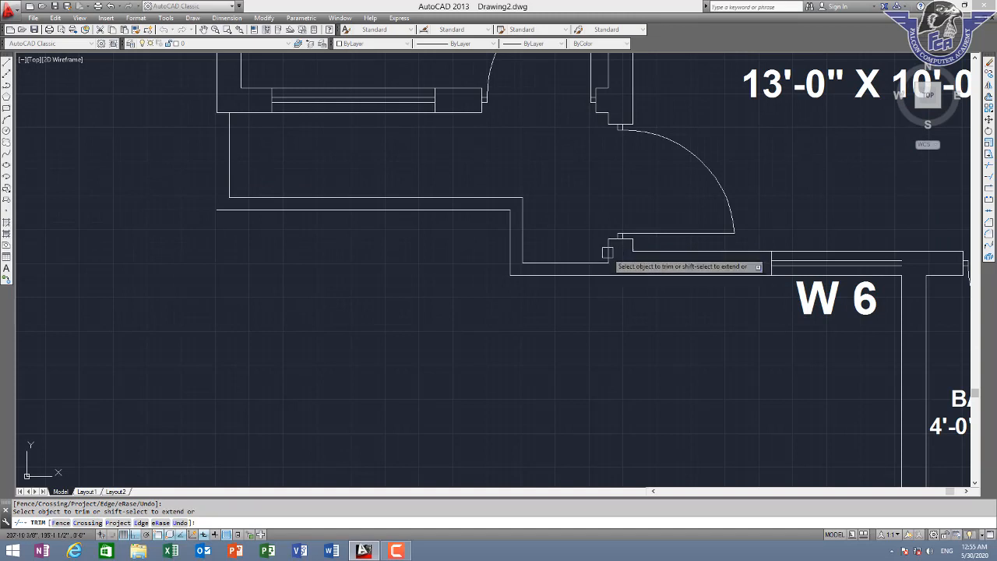
key(Escape)
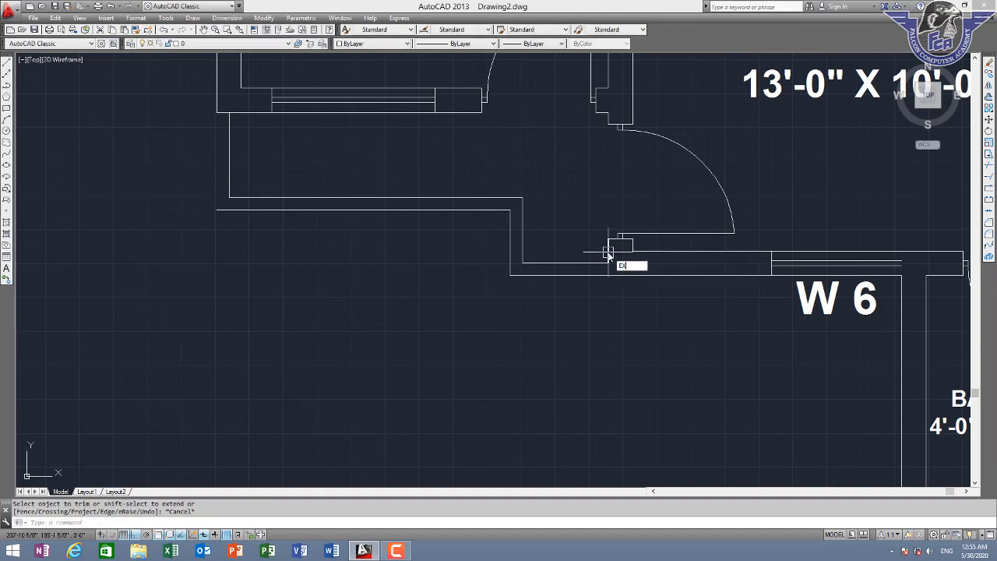
- Try erasing the thin front wall's lines together with the W 6 wall's outer face line, and undo the erase
key(Return)
key(Escape)
click(510, 226)
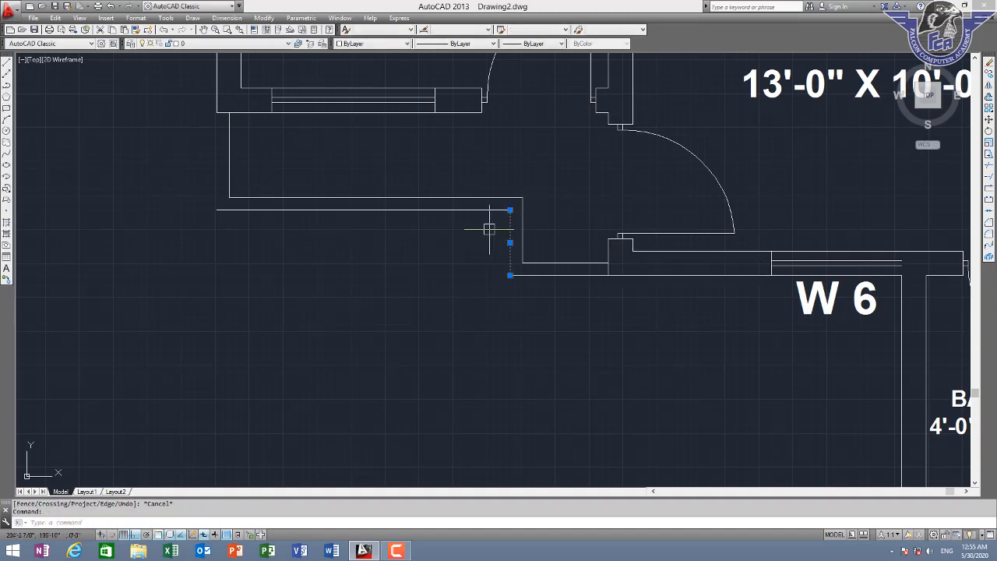
click(563, 178)
click(349, 291)
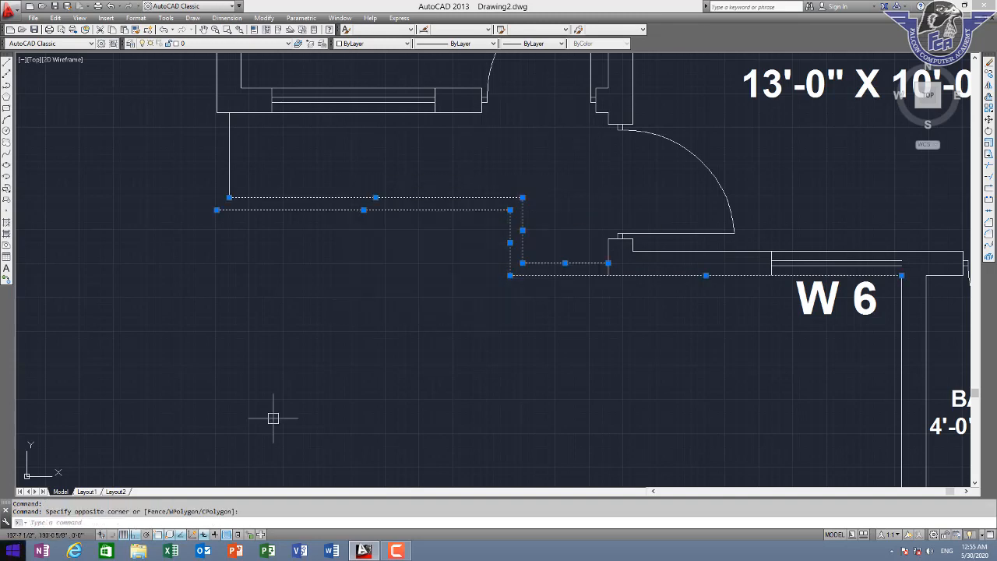
key(Delete)
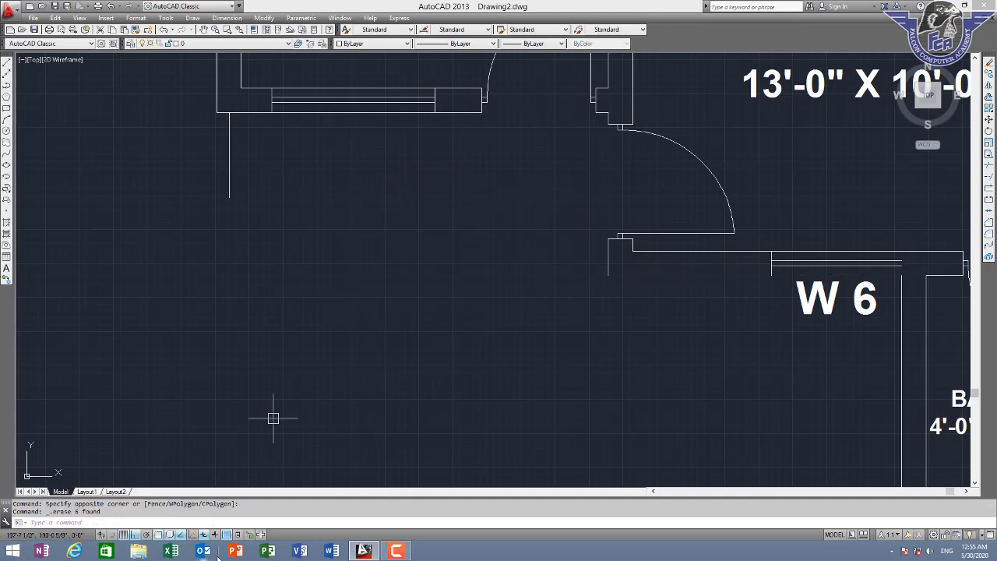
text(u)
key(Return)
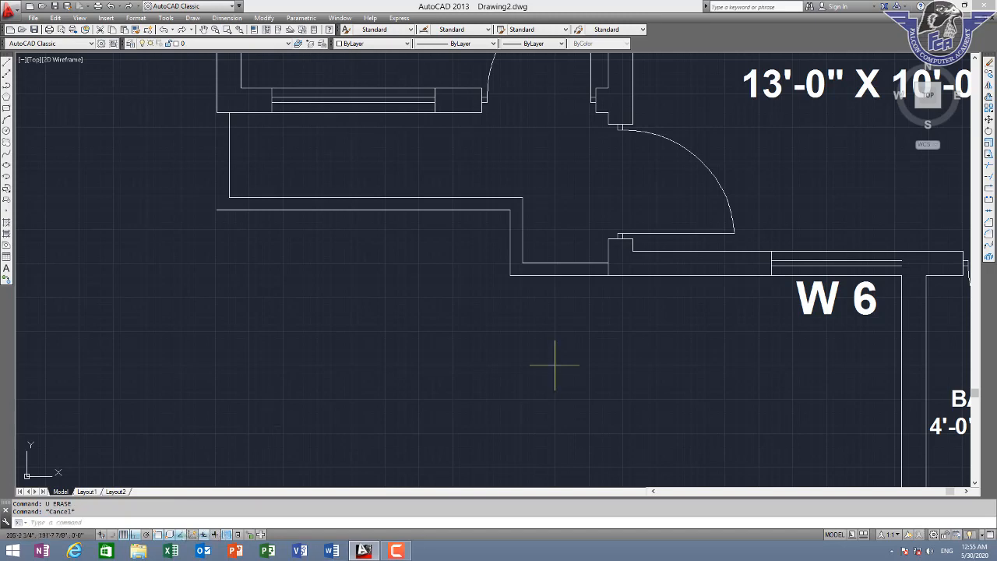
- Trim the W 6 wall's outer face line back to the jamb beside the drawing room door
text(tr)
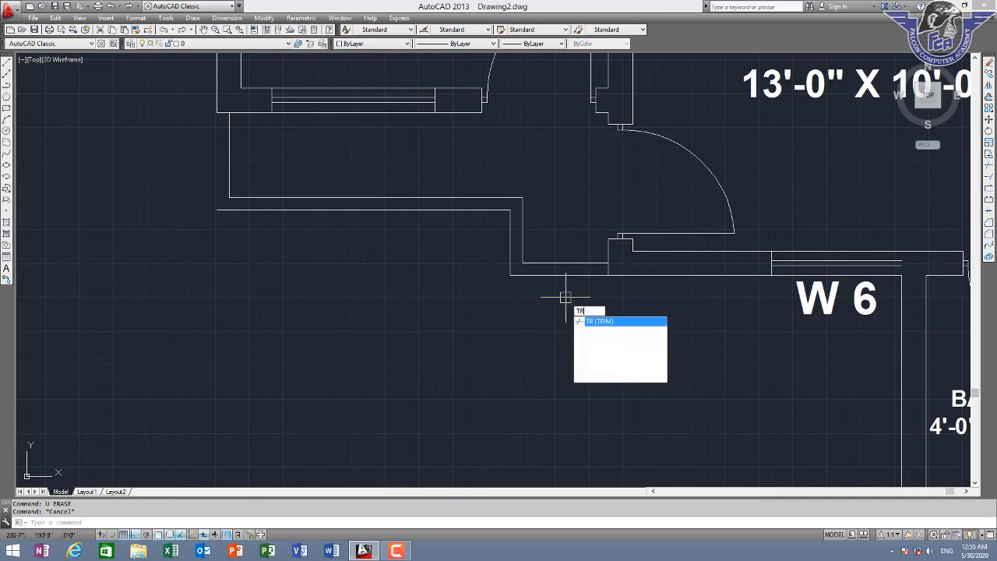
key(Return)
key(Return)
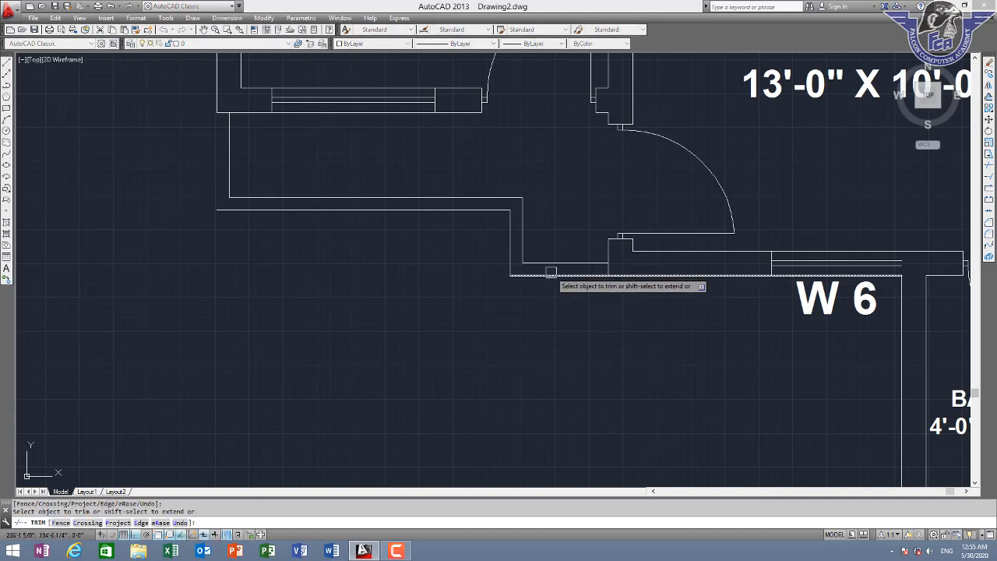
click(552, 269)
key(Escape)
- Erase the remaining lines of the thin front wall from the second-floor plan
click(166, 315)
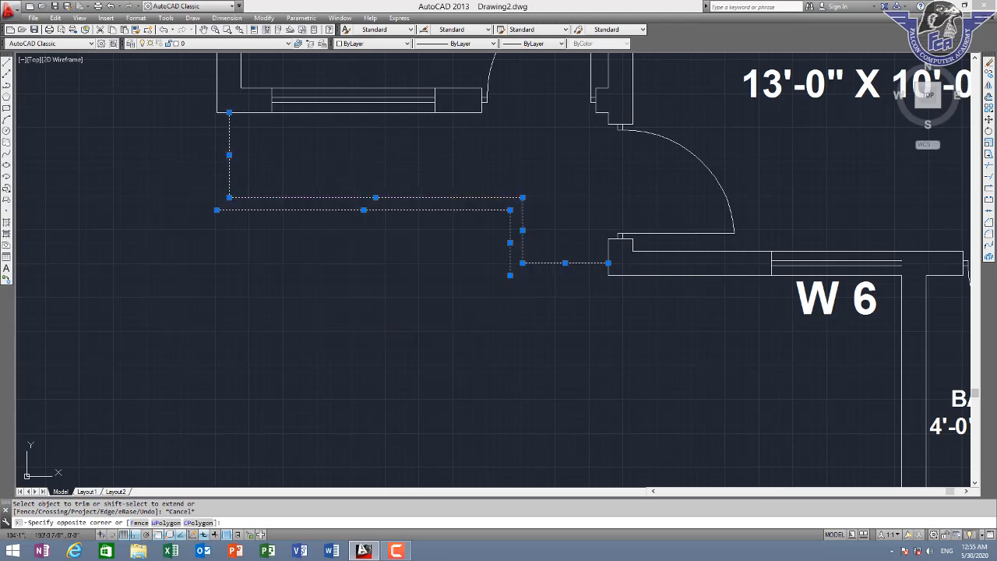
key(Delete)
scroll(609, 135, down, 2)
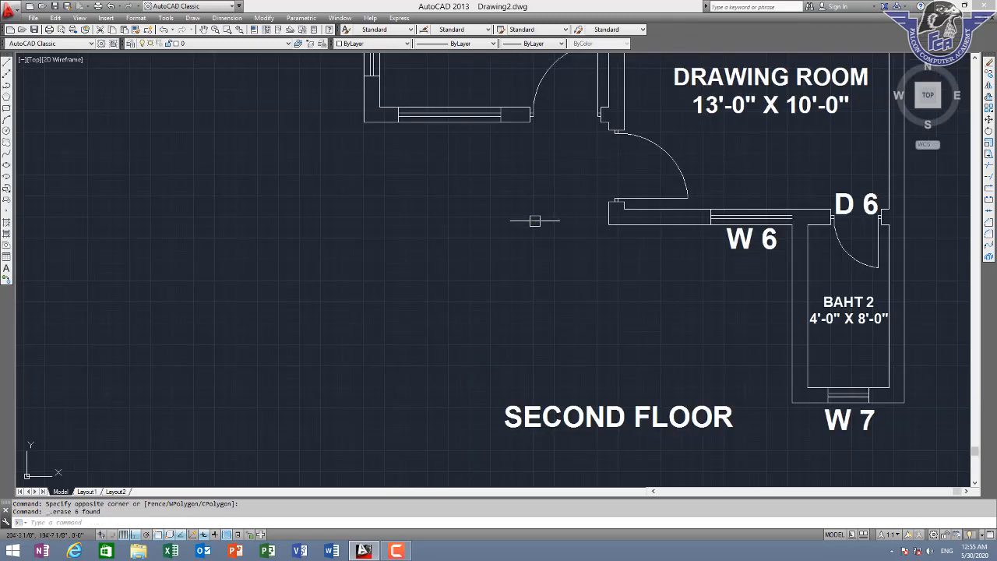
- Extend the drawing room side wall's outer face line and the window wall's outer face line across the door openings until they meet
middle_drag(535, 216, 485, 270)
key(Return)
key(Return)
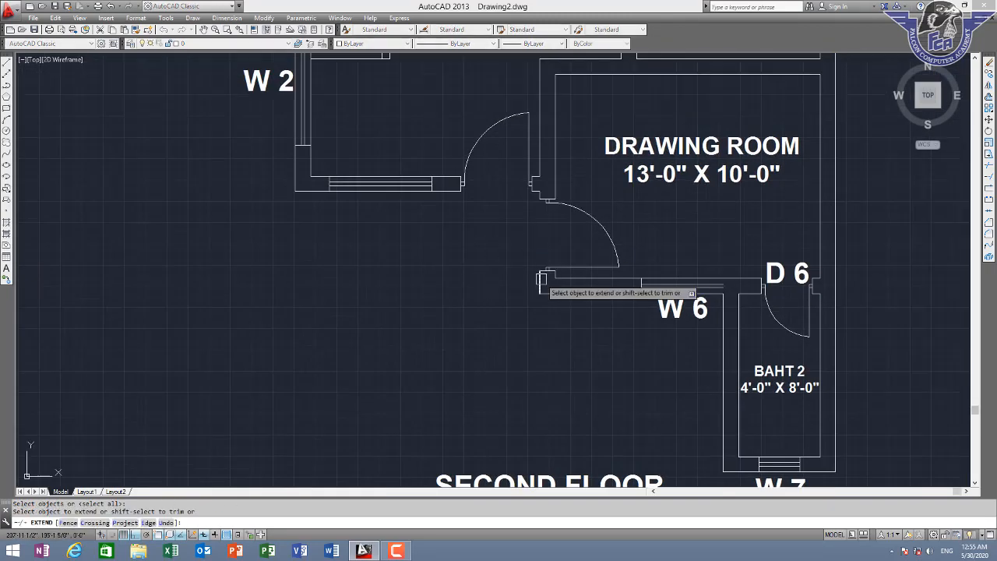
click(458, 190)
key(Escape)
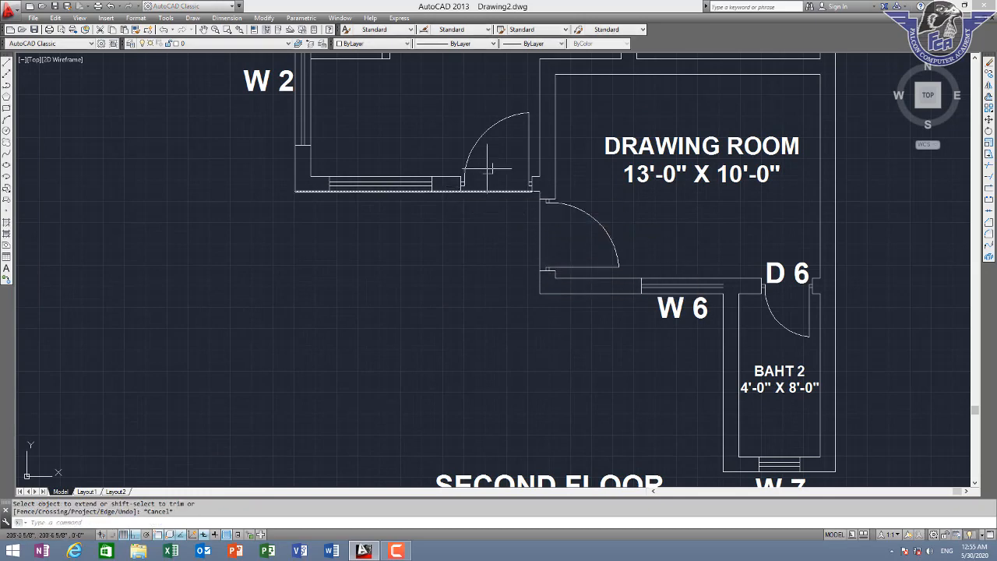
- Erase the TV lounge front door's swing arc and leaf together with its two frame blocks
scroll(516, 101, up, 1)
click(538, 117)
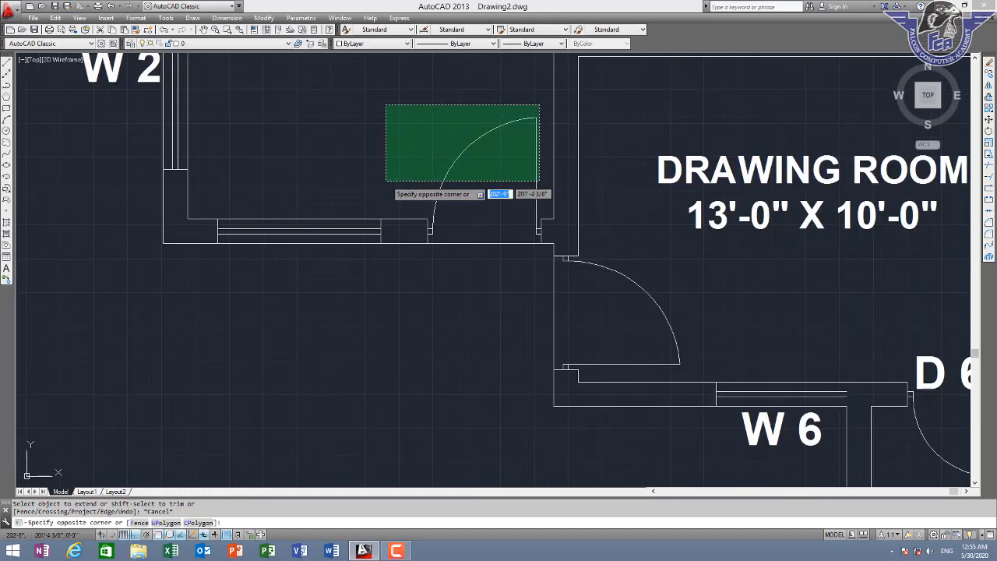
click(390, 181)
key(Delete)
scroll(509, 234, up, 6)
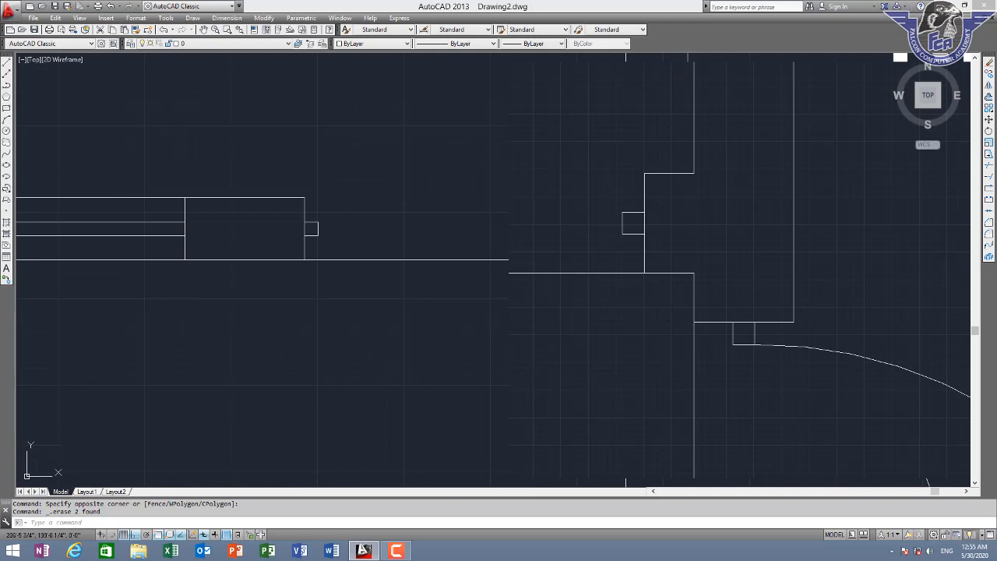
click(636, 192)
click(198, 255)
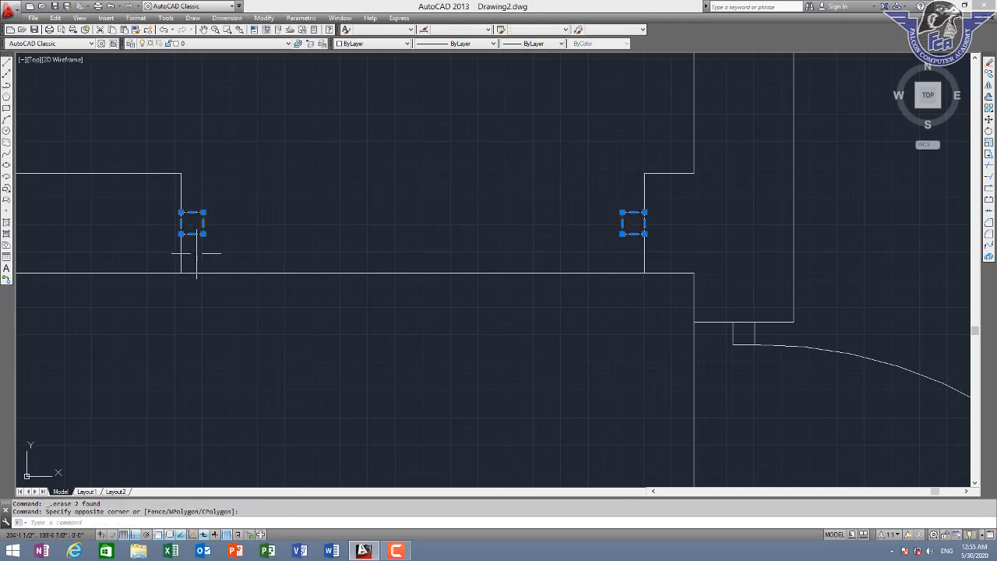
key(Delete)
- Extend the TV lounge front wall's inner face line across the removed door's opening
text(ex)
key(Return)
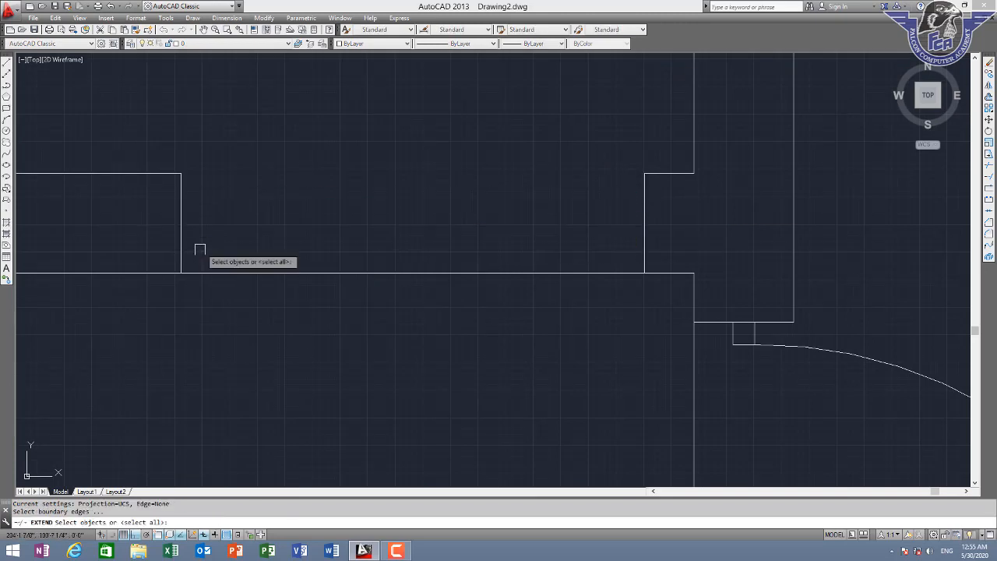
key(Return)
click(167, 173)
key(Escape)
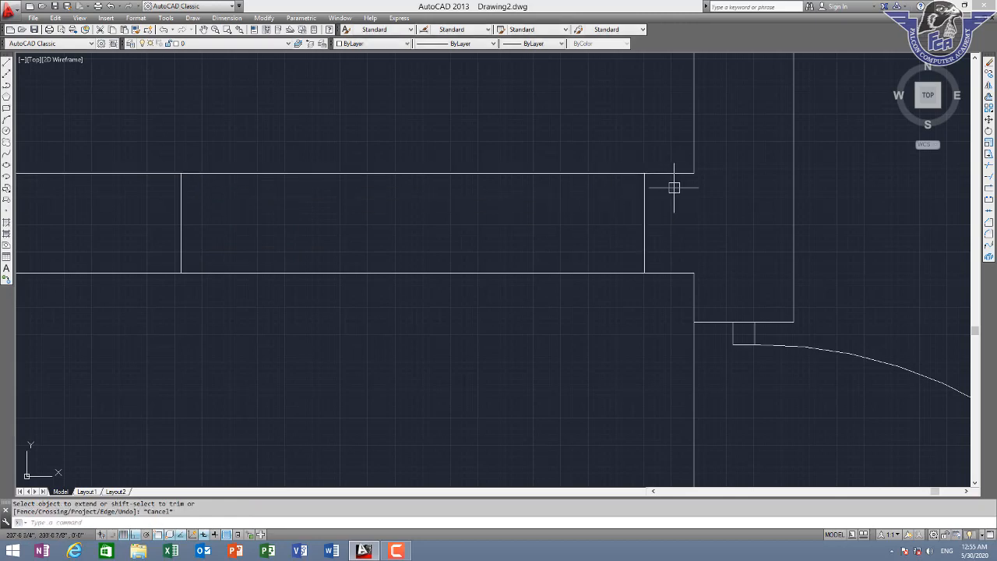
- Erase the two jamb lines left at the TV lounge's former front door
click(674, 187)
click(104, 236)
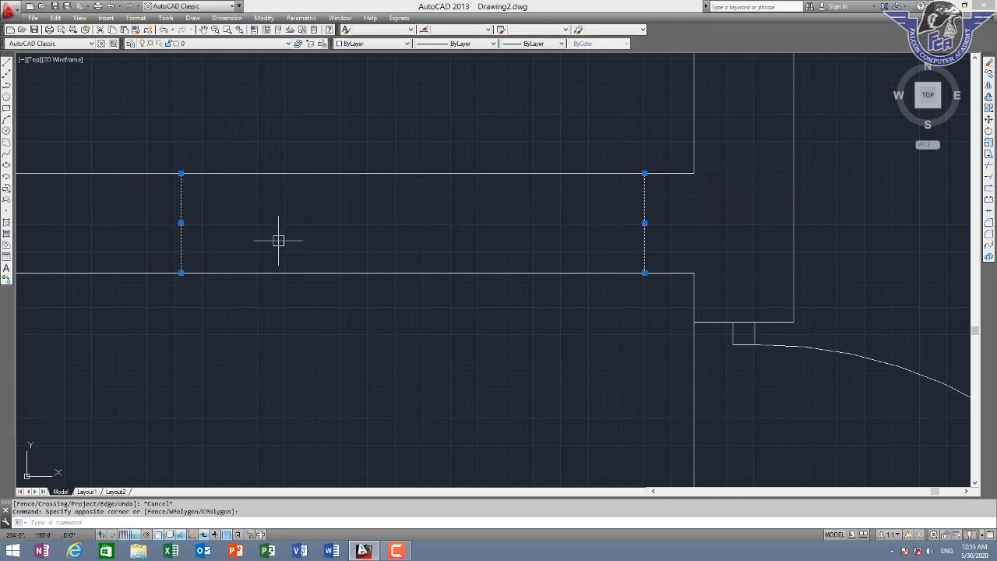
scroll(450, 276, down, 3)
middle_drag(449, 276, 508, 290)
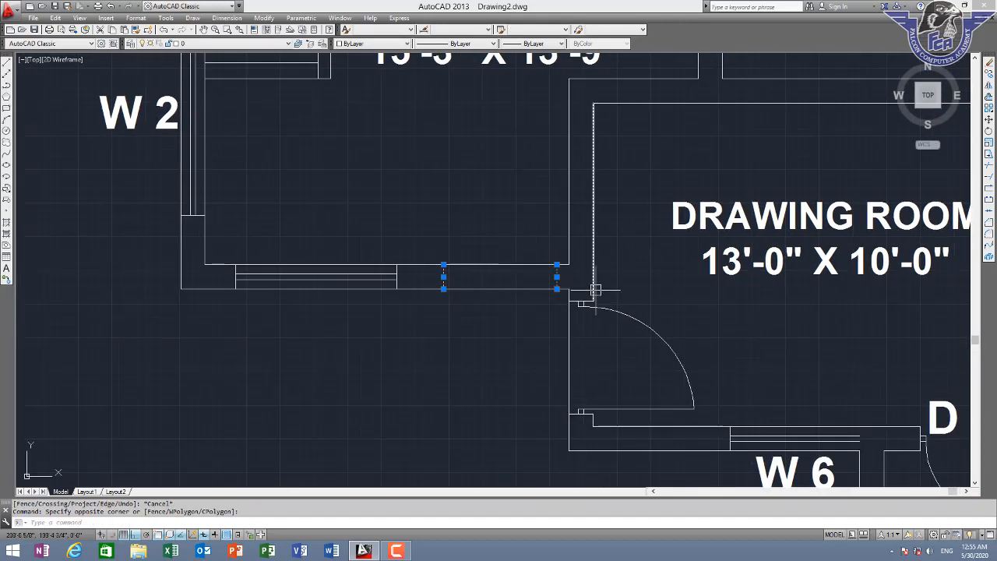
key(Delete)
- Erase the drawing room side door's swing arc and leaf together with its two frame blocks
middle_drag(556, 334, 408, 212)
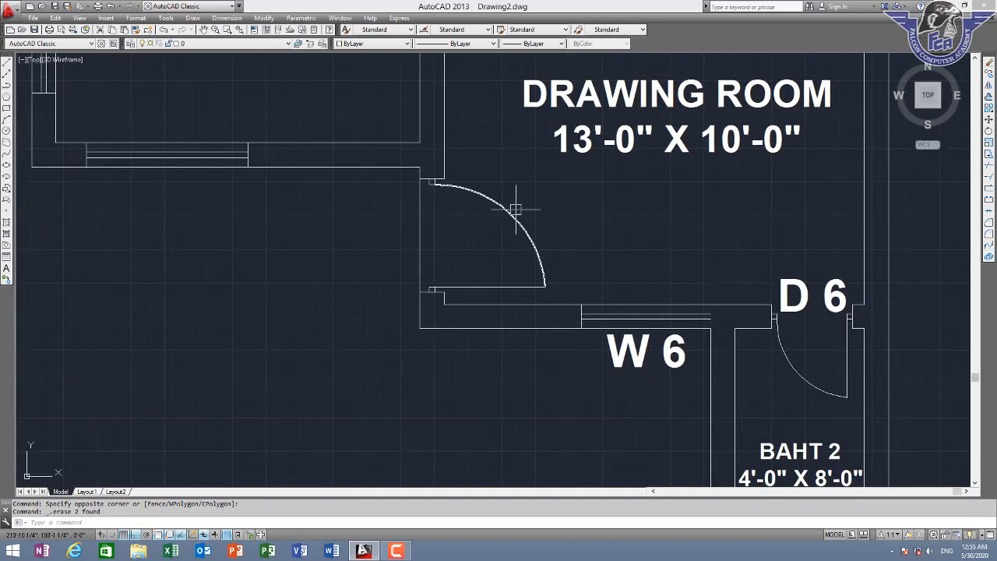
click(534, 186)
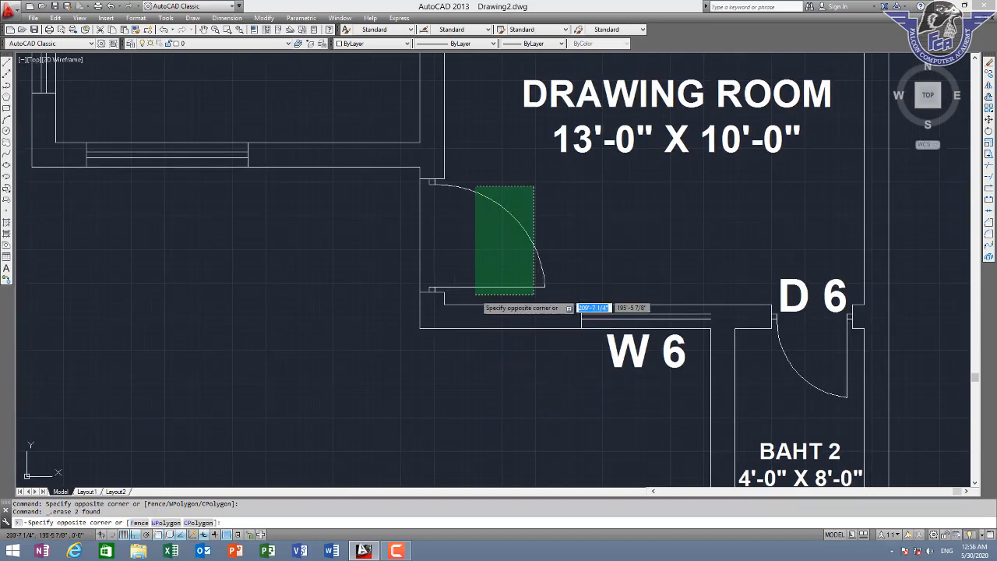
click(475, 294)
key(Delete)
scroll(456, 180, up, 5)
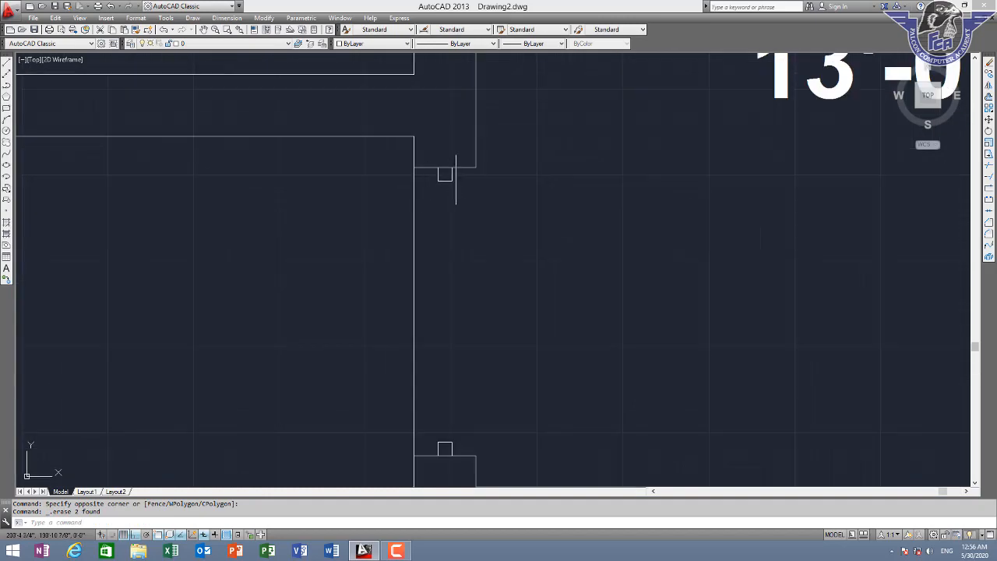
click(468, 178)
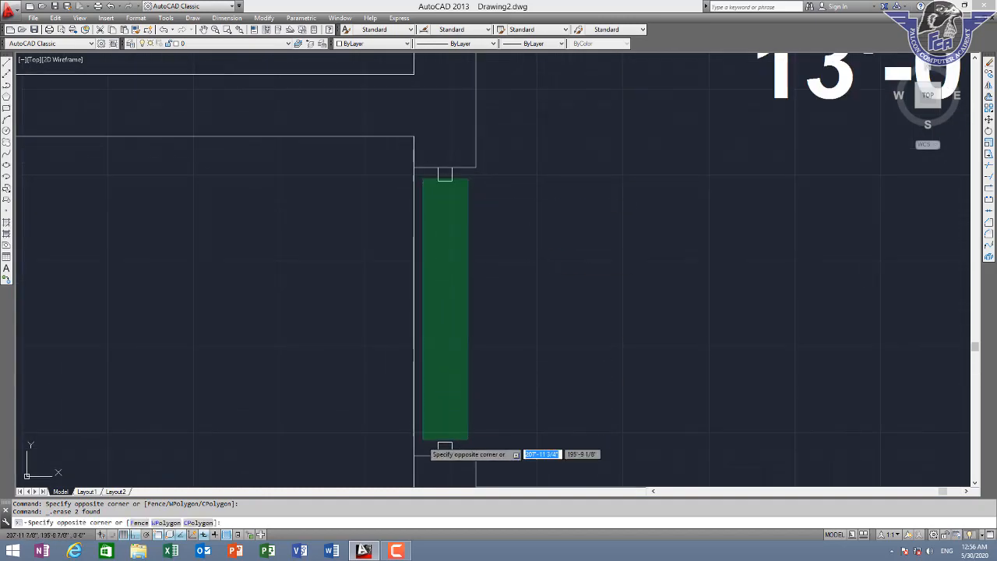
click(430, 445)
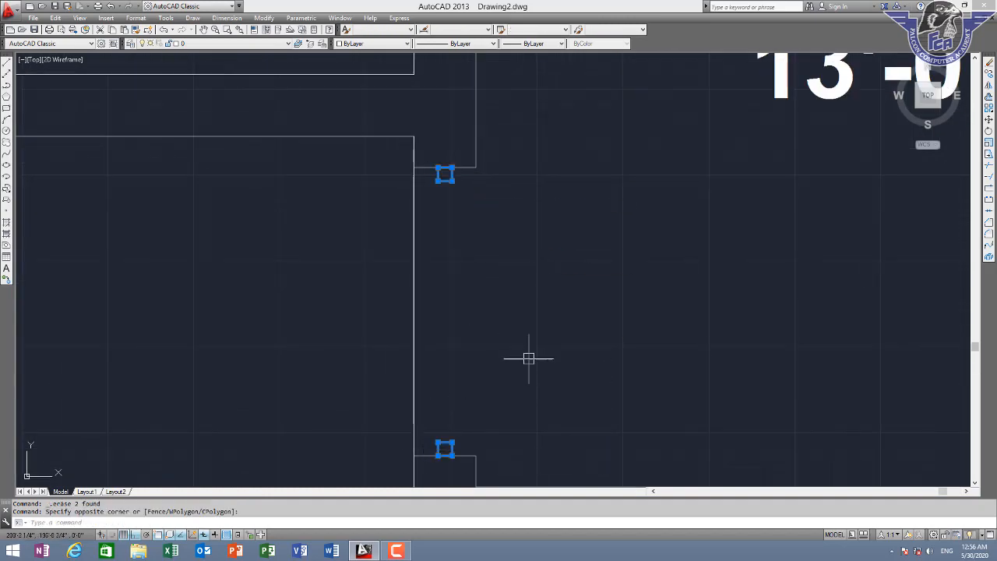
key(Delete)
- Extend the TV lounge front wall's outer face line to the inner face of the drawing room side wall
scroll(536, 352, down, 5)
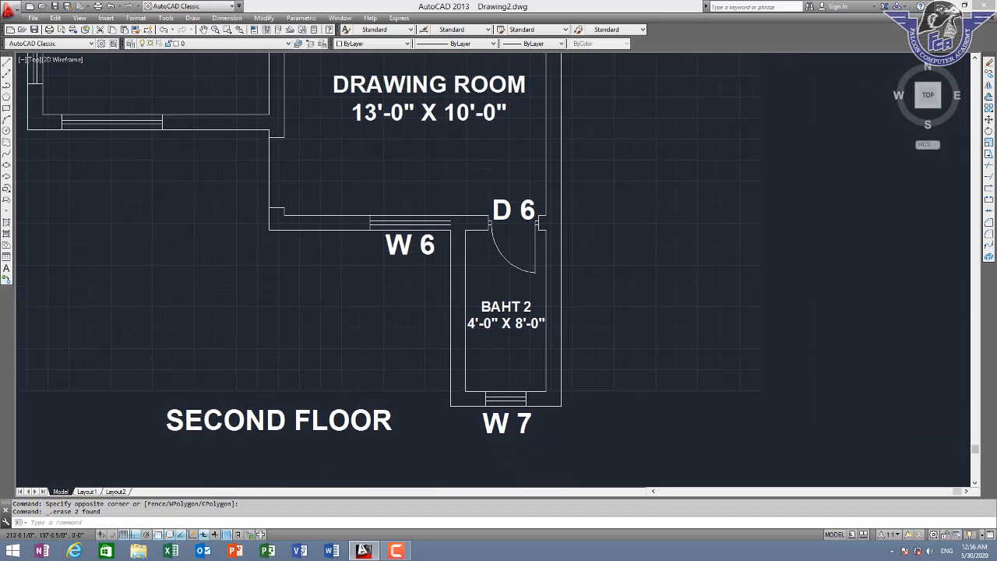
scroll(530, 243, down, 2)
middle_drag(516, 269, 502, 309)
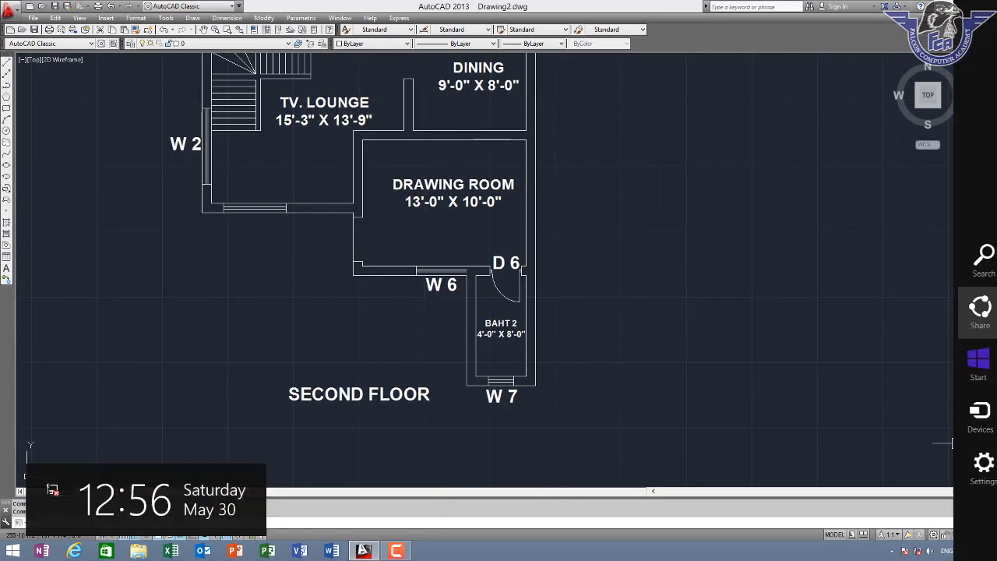
middle_drag(518, 221, 501, 314)
key(Escape)
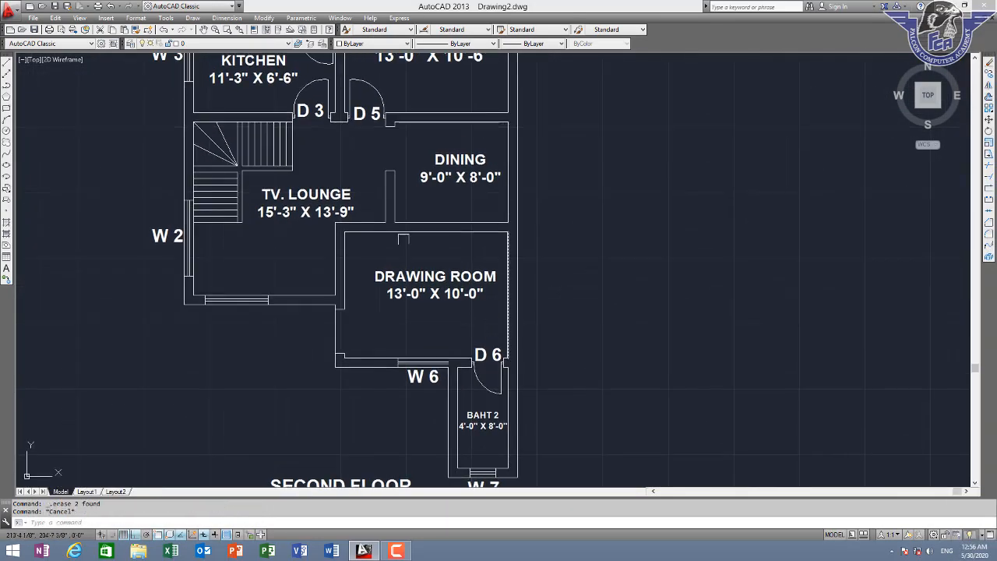
scroll(349, 319, up, 2)
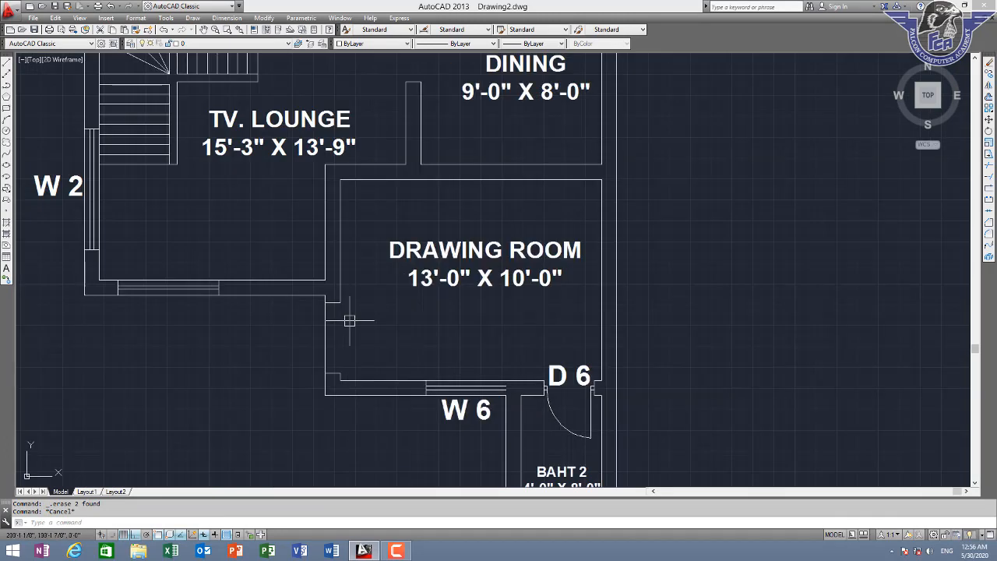
key(Return)
key(Return)
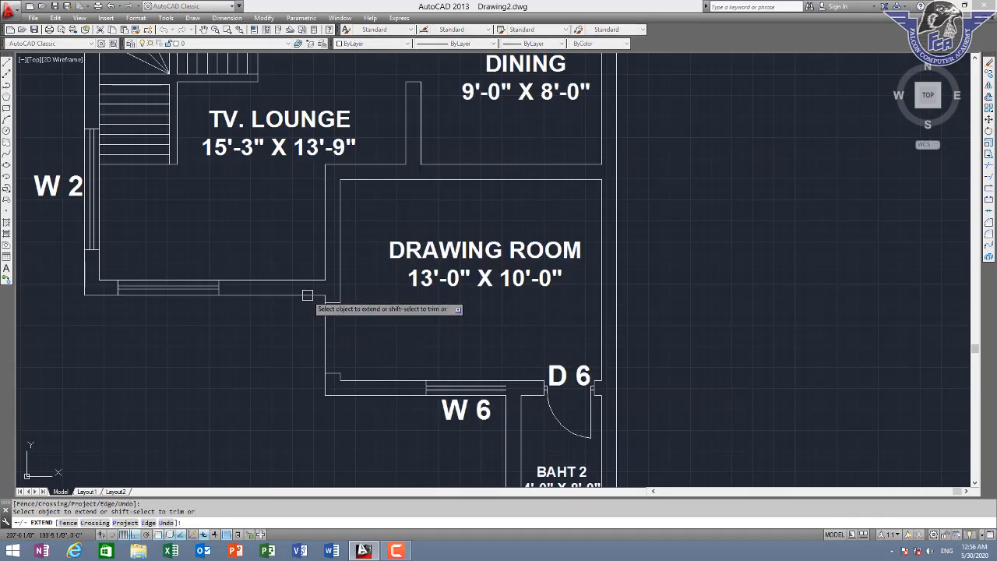
key(Escape)
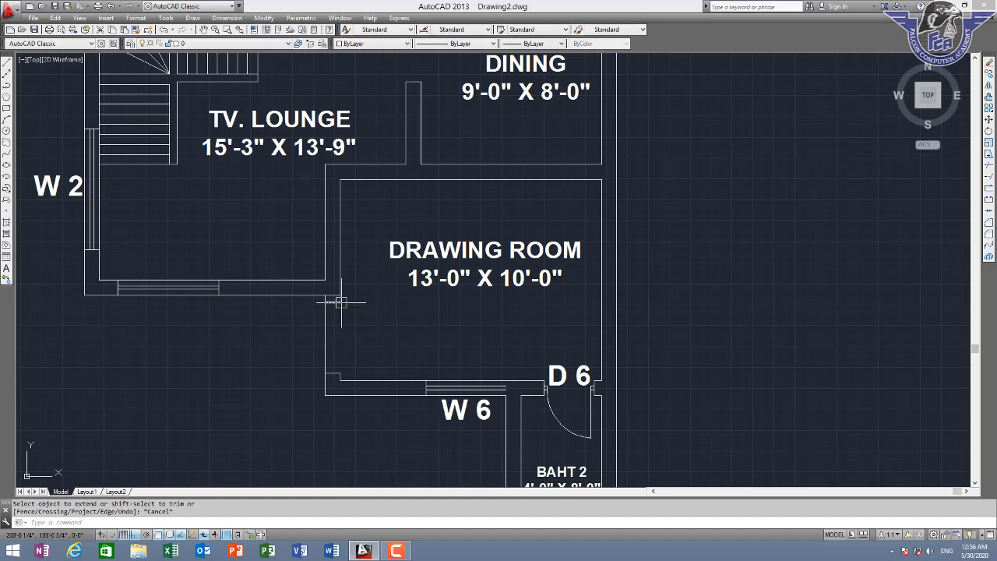
- Trim off the drawing room side wall's inner face line beyond the TV lounge wall's outer face line
scroll(342, 302, up, 1)
text(tr)
key(Return)
key(Return)
click(349, 300)
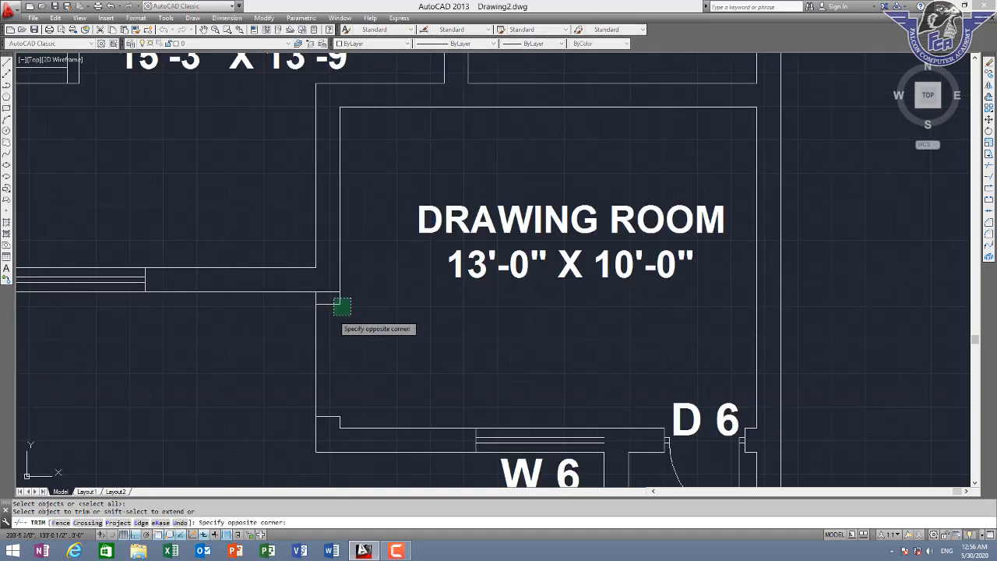
key(Escape)
- Erase the W 6 window's pane lines and jamb line from the drawing room front wall
middle_drag(512, 345, 469, 222)
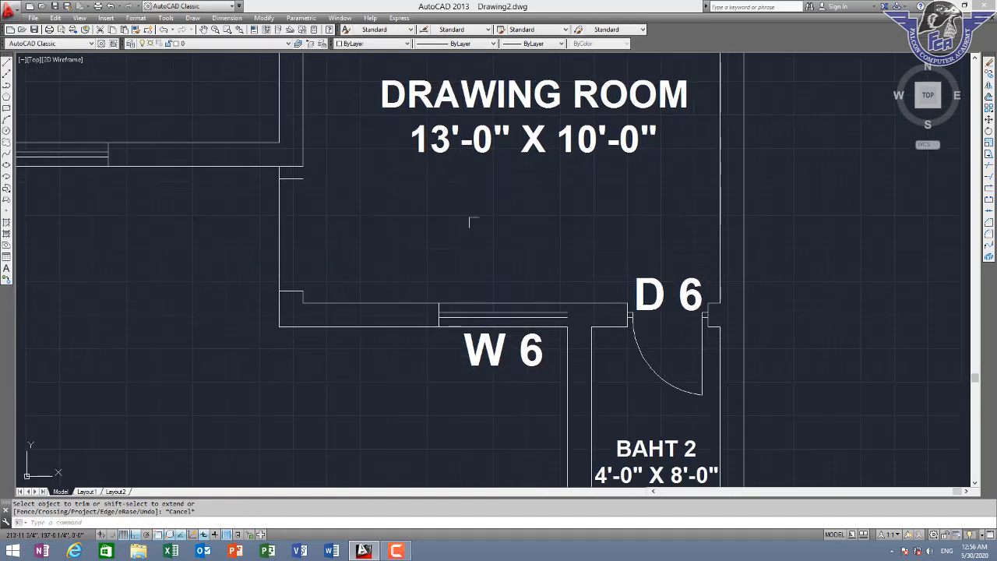
scroll(470, 222, down, 2)
scroll(386, 186, down, 1)
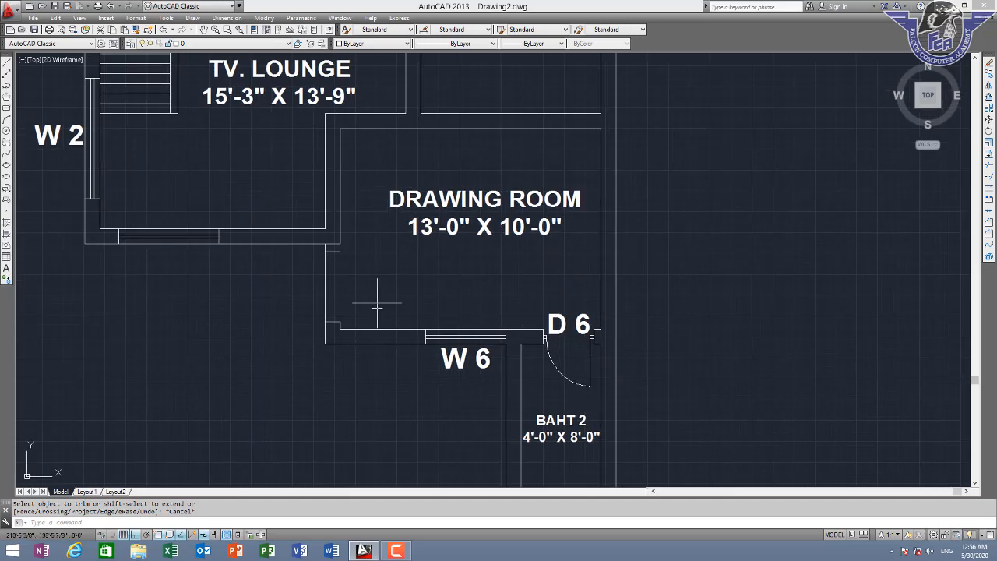
key(Escape)
middle_drag(503, 356, 455, 263)
scroll(456, 263, up, 2)
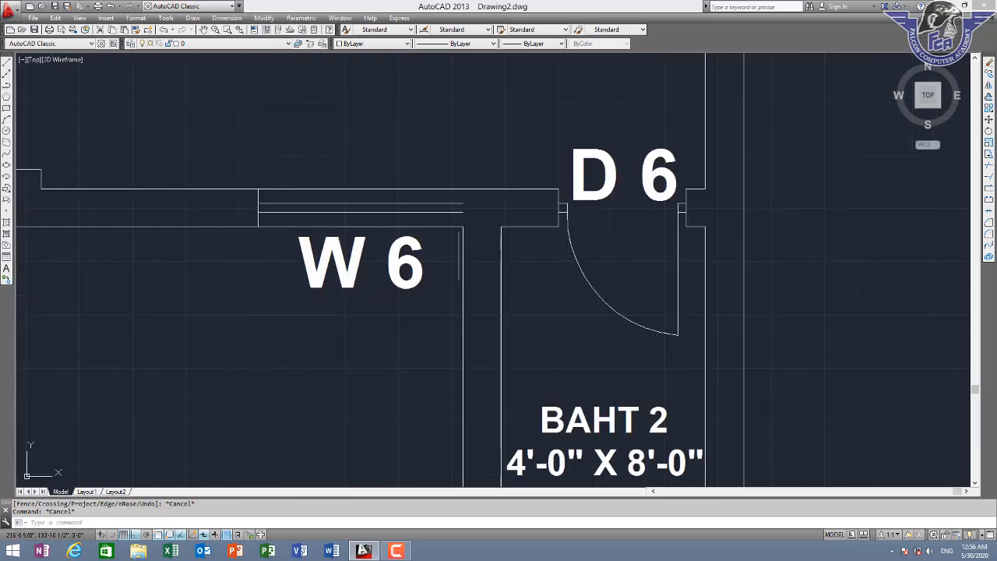
click(478, 199)
click(221, 209)
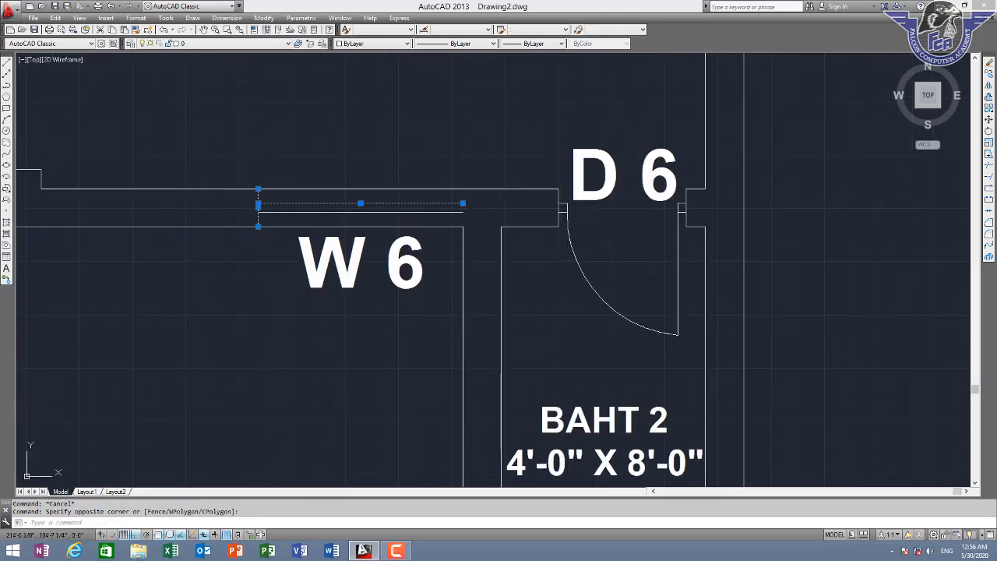
key(Delete)
- Erase the W 6, D 6, W 7, BAHT 2 and DRAWING ROOM labels together with both room sizes
click(327, 264)
key(Delete)
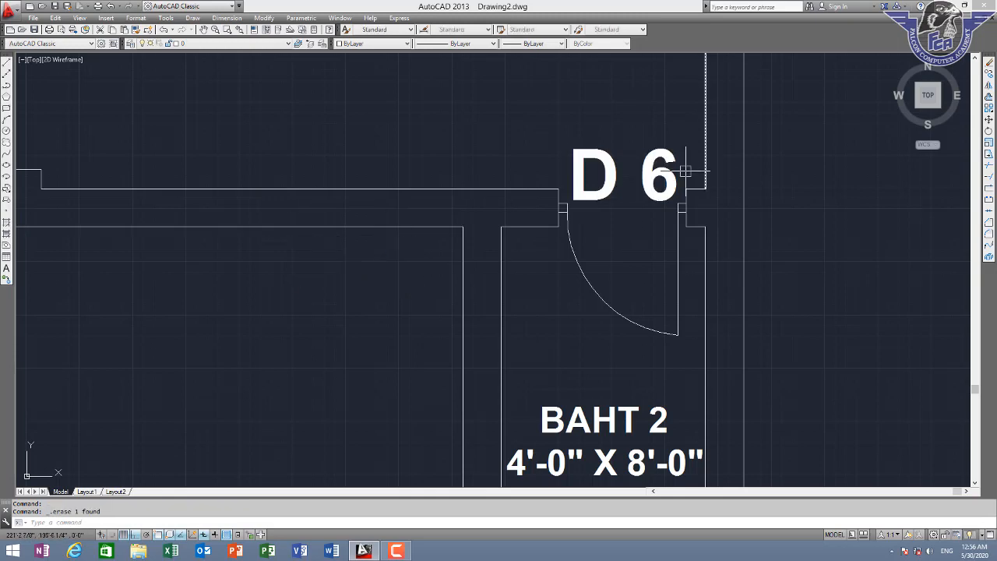
click(661, 177)
key(Delete)
scroll(665, 329, down, 2)
middle_drag(666, 329, 590, 197)
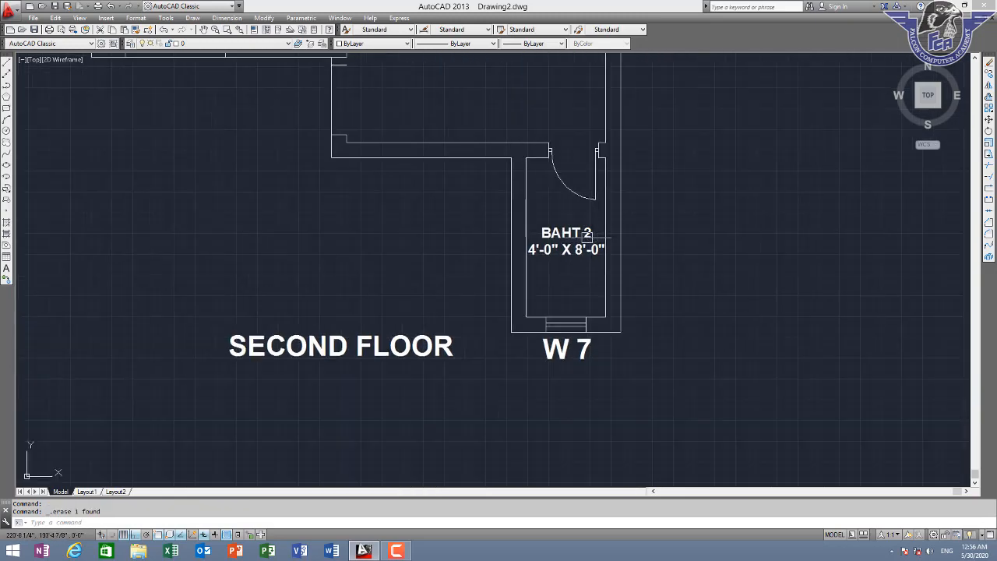
click(586, 237)
key(Delete)
mouse_move(581, 252)
middle_down()
mouse_move(564, 321)
mouse_move(570, 352)
middle_up()
key(Delete)
key(Escape)
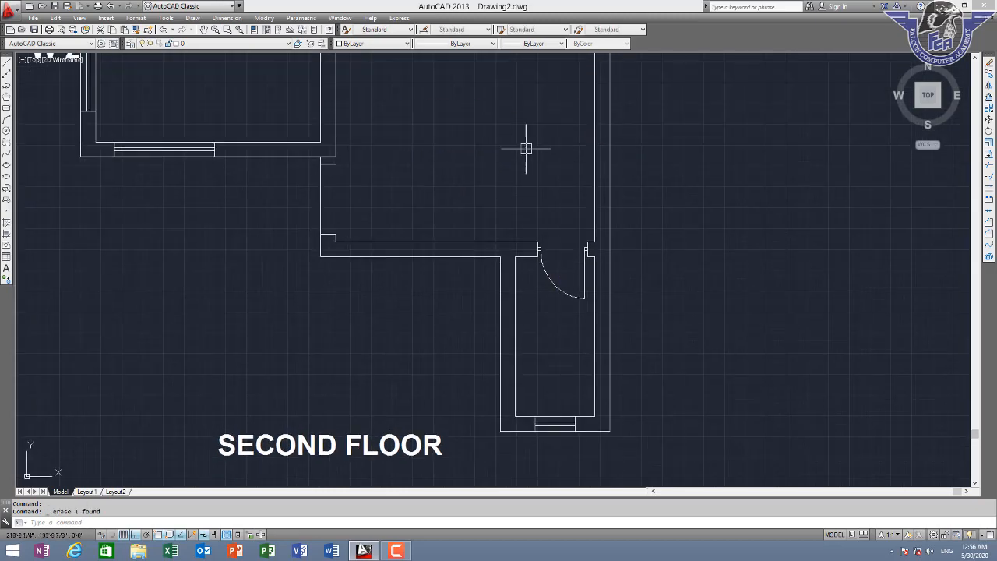
- Offset the outer face lines of the drawing room's open side wall and front wall 4.5" inward
scroll(499, 203, down, 2)
scroll(381, 180, up, 2)
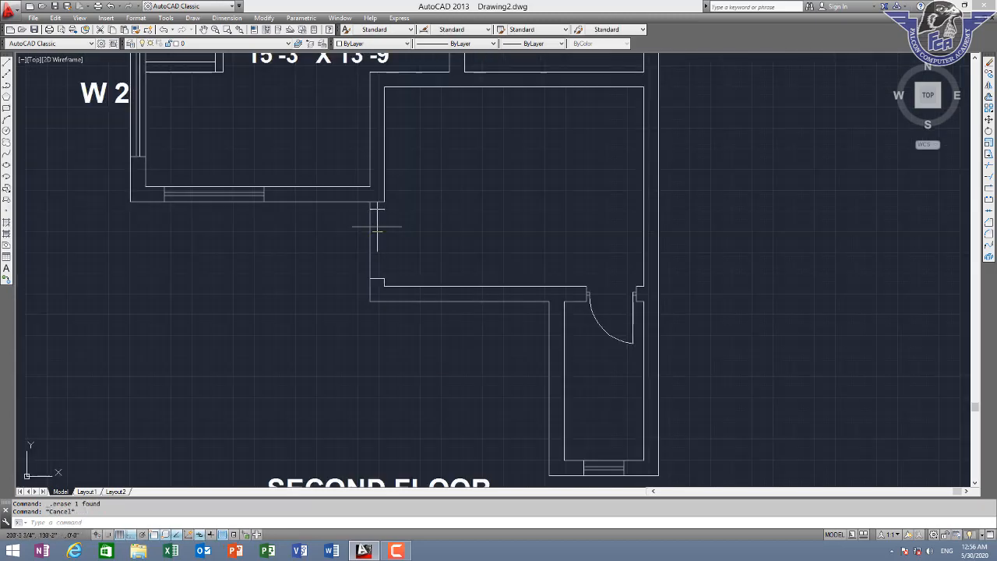
text(O)
key(Return)
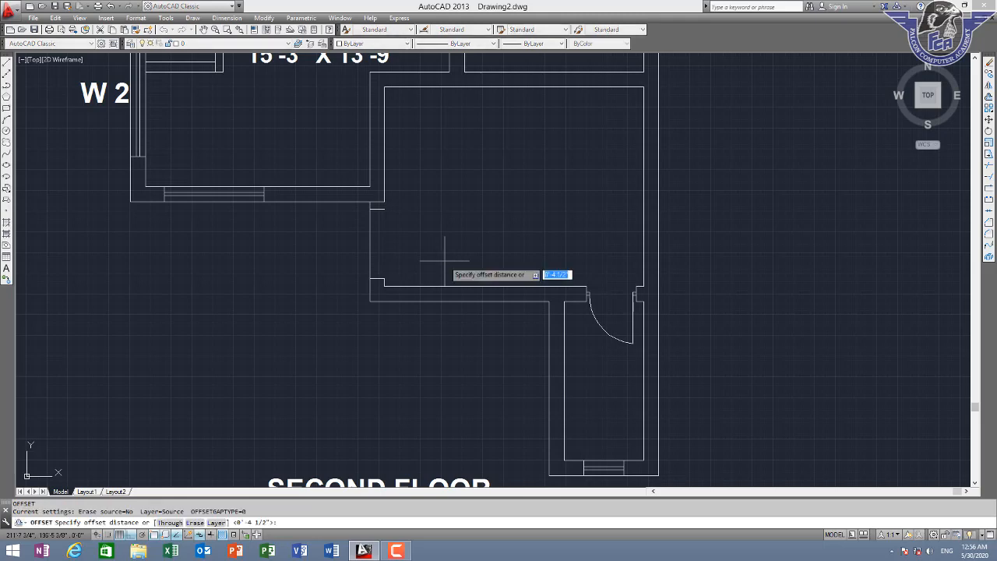
key(Return)
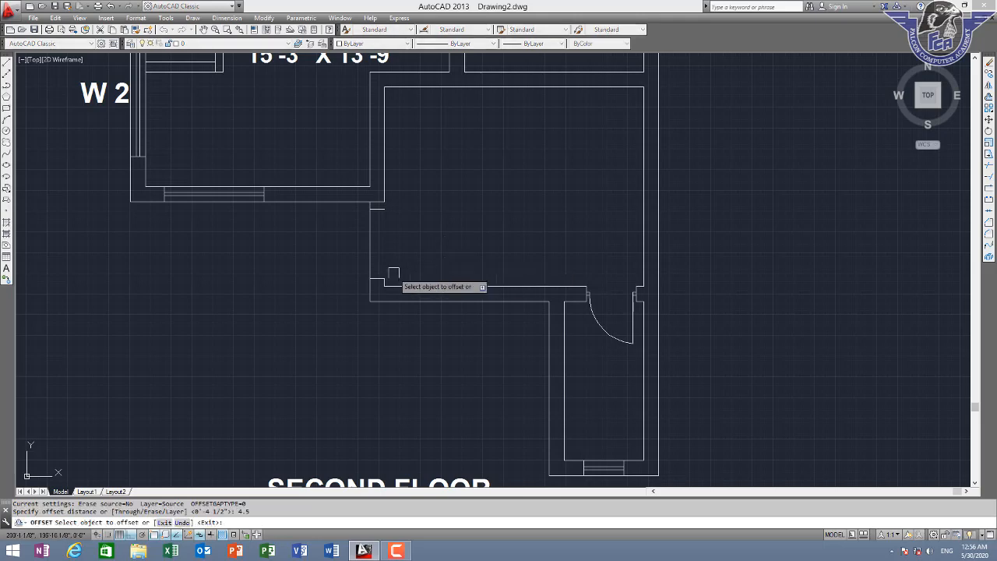
click(372, 236)
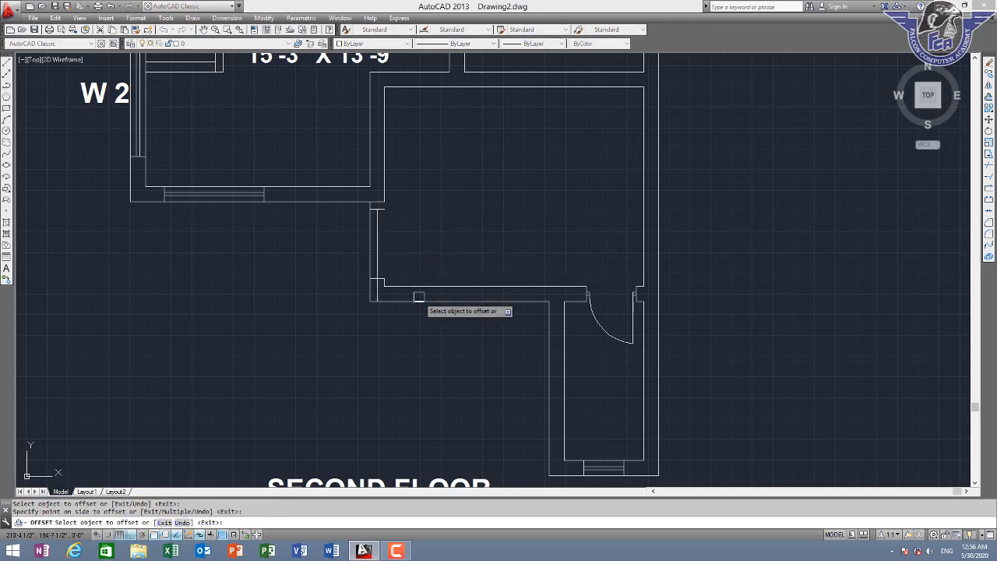
click(437, 286)
- Offset the bath's side and front outer wall lines 4.5" inward, including the long outer wall shared with the drawing room
middle_drag(578, 350, 489, 204)
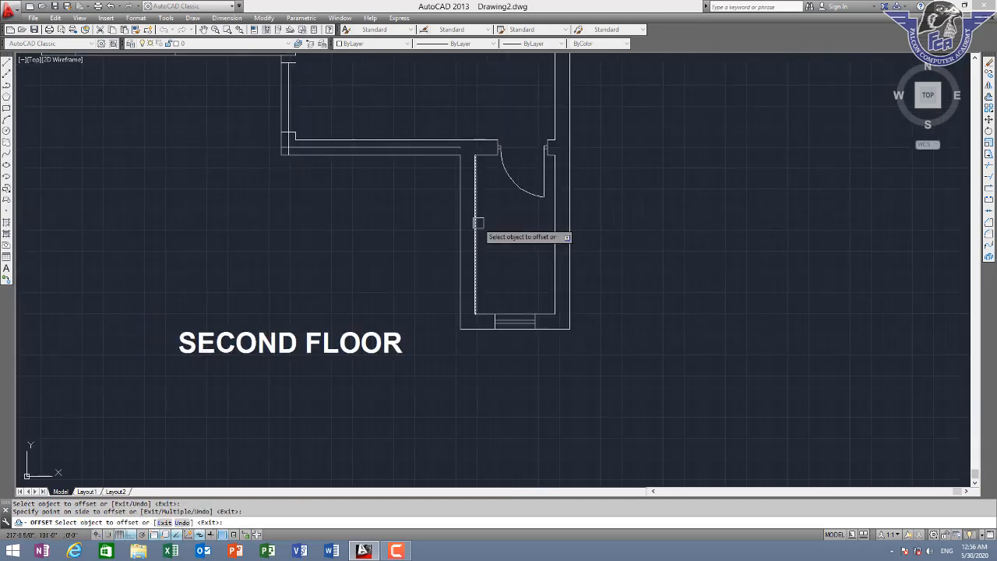
click(465, 227)
click(500, 232)
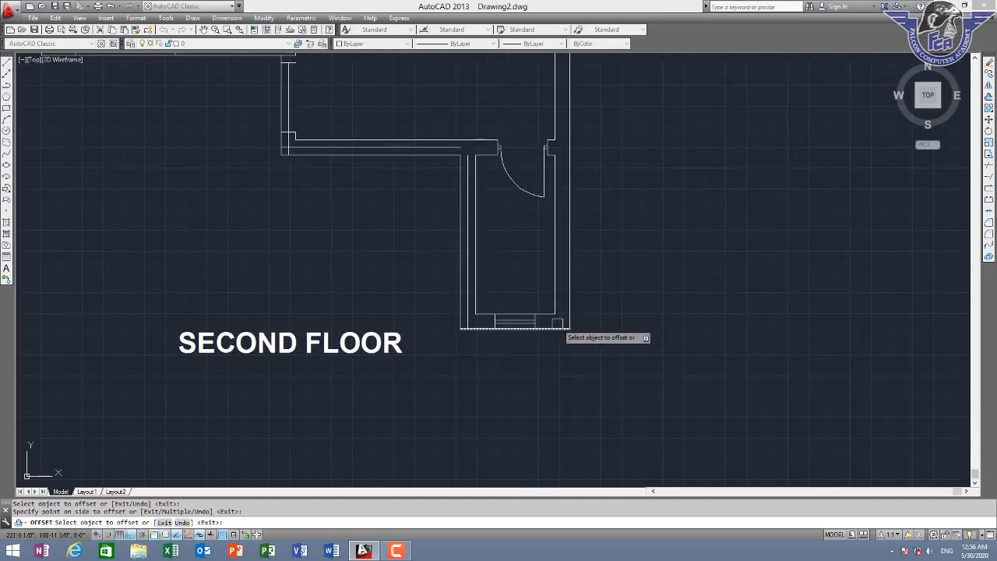
click(554, 323)
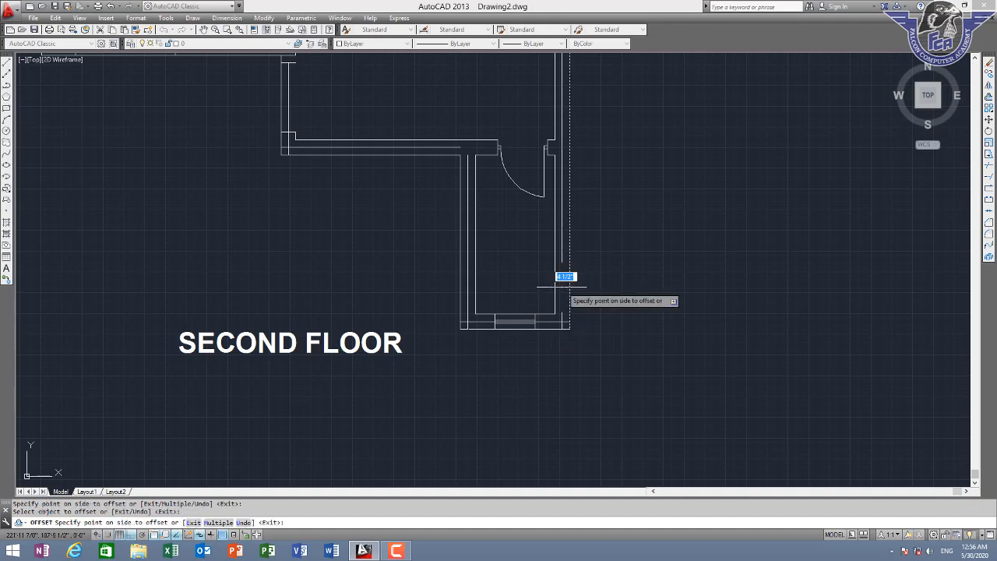
click(565, 183)
middle_drag(569, 163, 560, 340)
middle_drag(537, 176, 537, 200)
key(Escape)
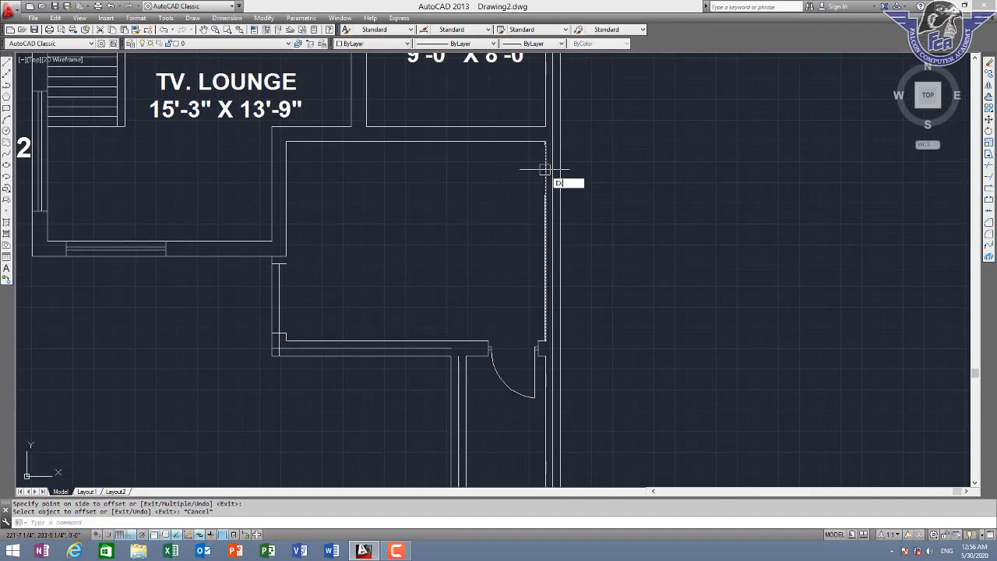
- Extend the drawing room back wall's inner face line to the new offset line in the long outer wall
key(Return)
key(Return)
click(536, 141)
key(Escape)
- Trim off the long outer wall's offset line where it runs past the drawing room's back wall
text(t)
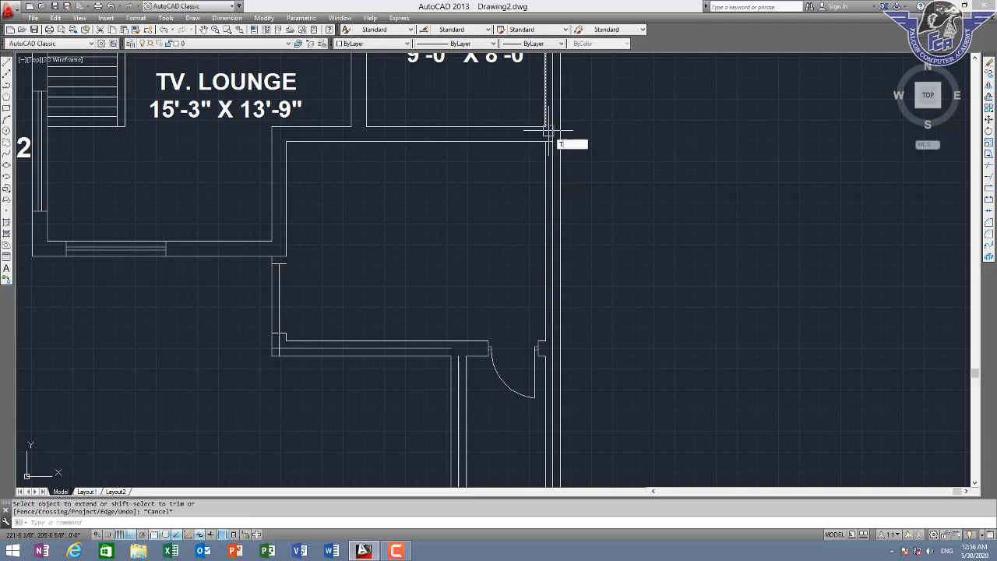
text(r)
key(Return)
key(Return)
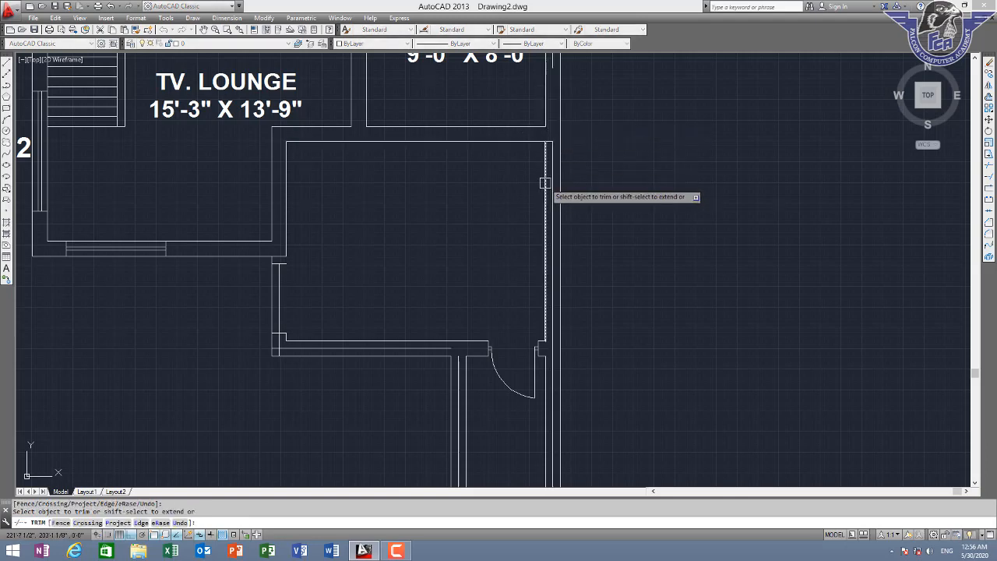
click(545, 327)
key(Escape)
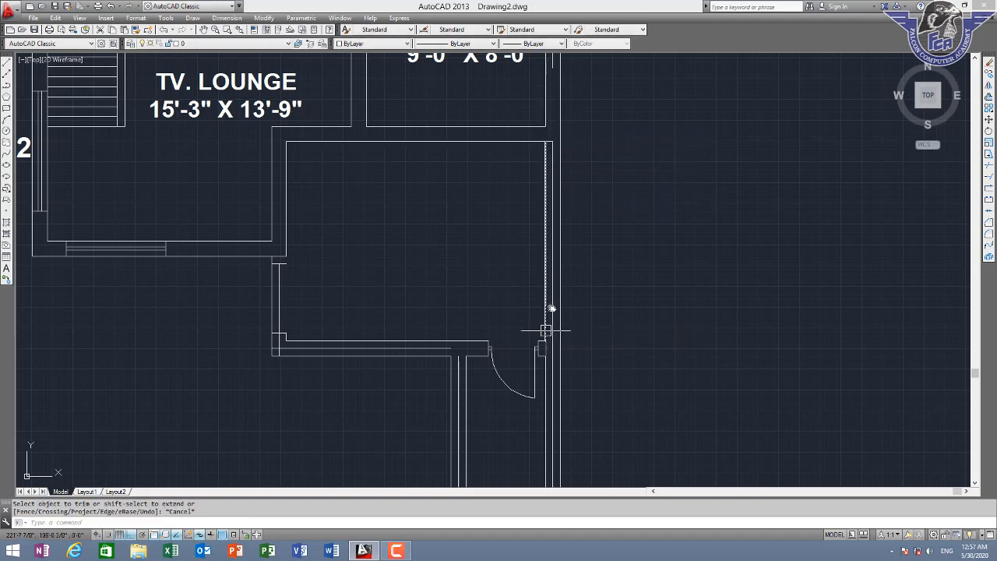
- Erase the bath door with its jambs and the old inner face lines of the drawing room and bath walls
middle_drag(546, 331, 566, 103)
scroll(564, 104, up, 1)
click(570, 97)
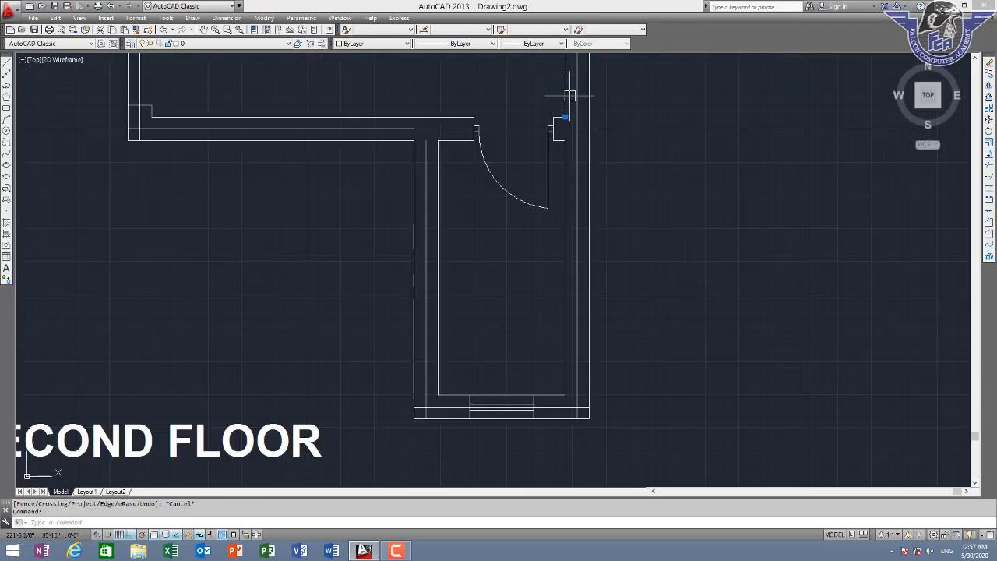
scroll(588, 113, up, 2)
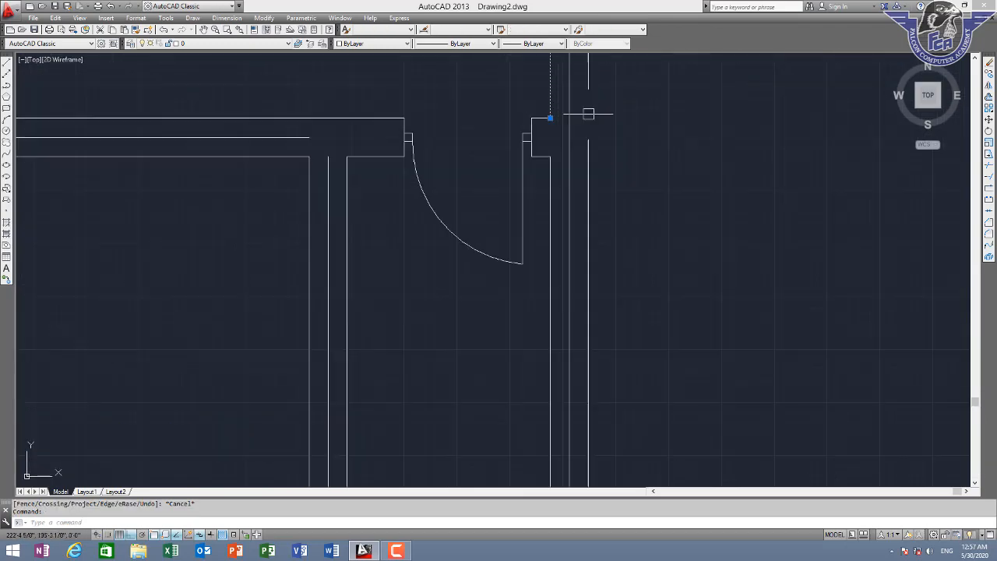
click(565, 106)
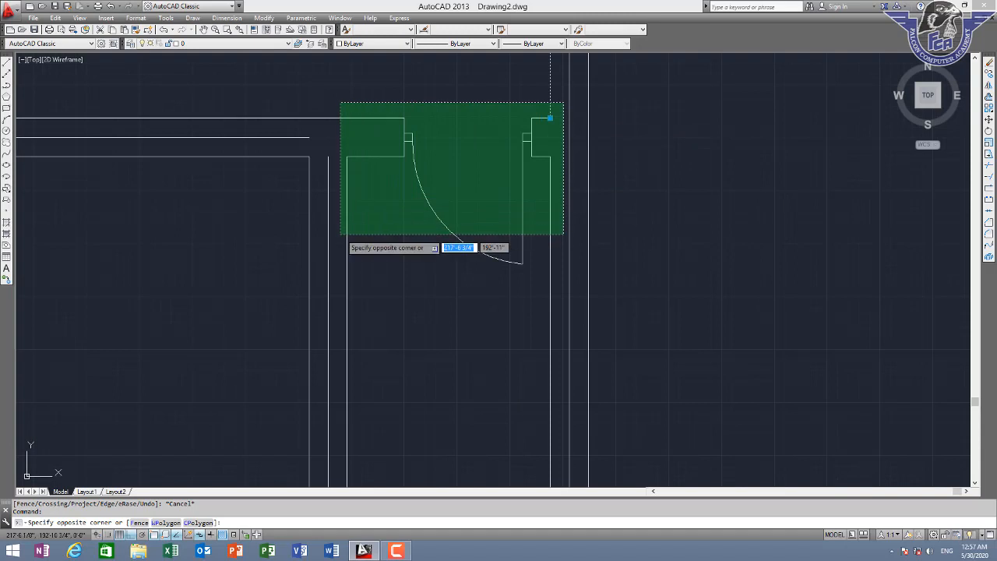
click(336, 235)
key(Delete)
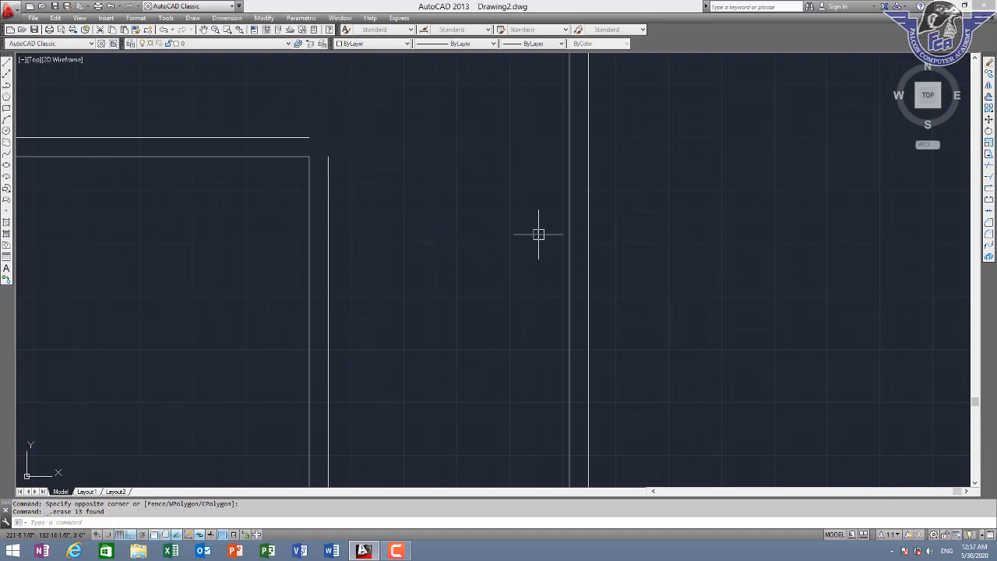
- Erase the bath window's jamb and pane lines together with the lines inside the bath's front wall
scroll(574, 262, down, 3)
scroll(527, 334, up, 3)
scroll(552, 261, up, 4)
click(552, 242)
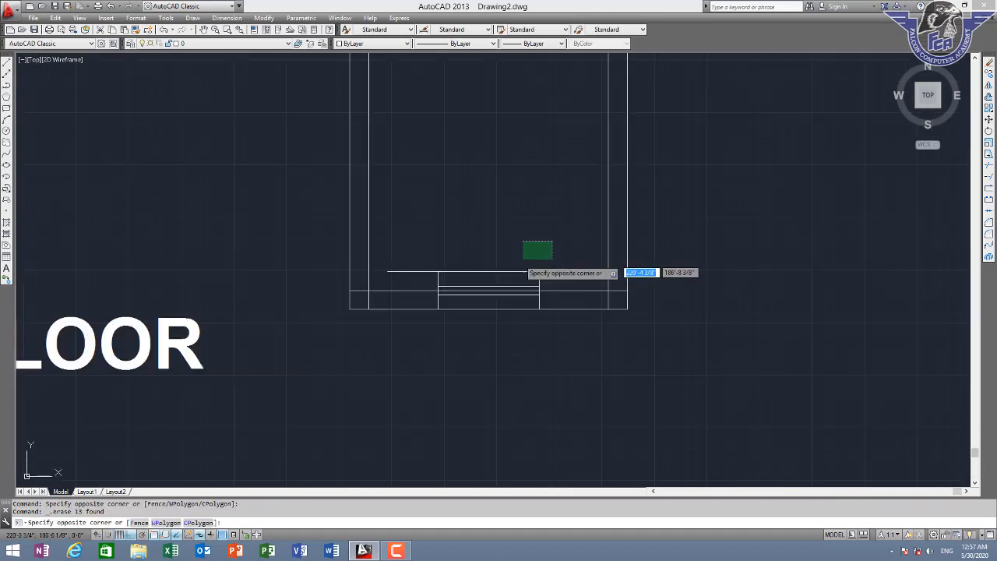
click(426, 281)
key(Delete)
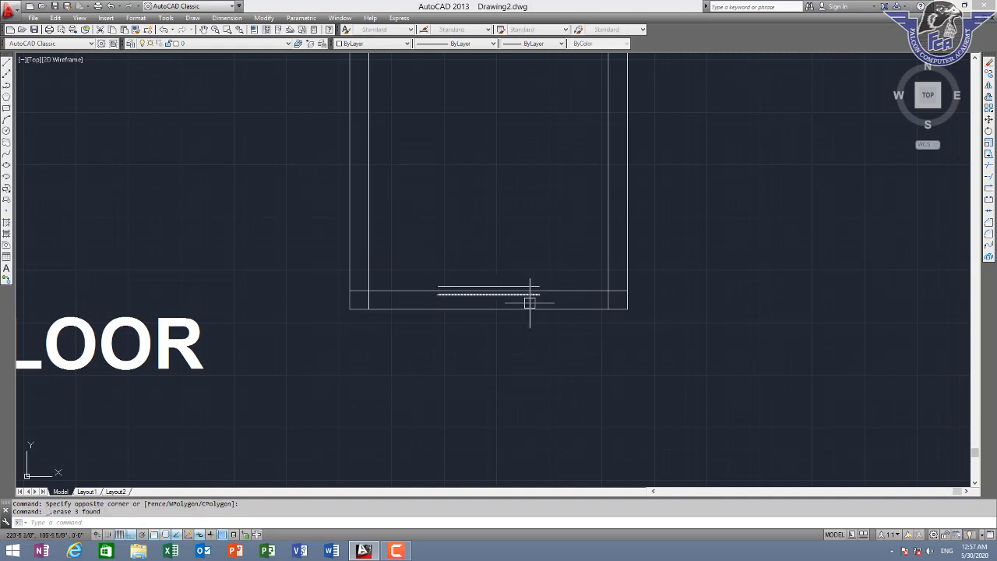
scroll(517, 290, up, 3)
click(499, 311)
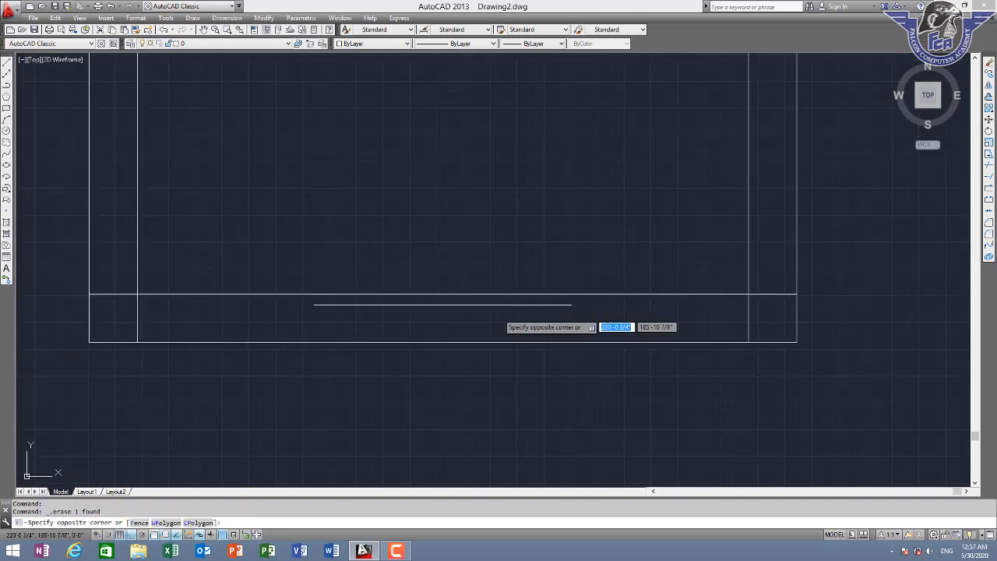
click(426, 296)
key(Delete)
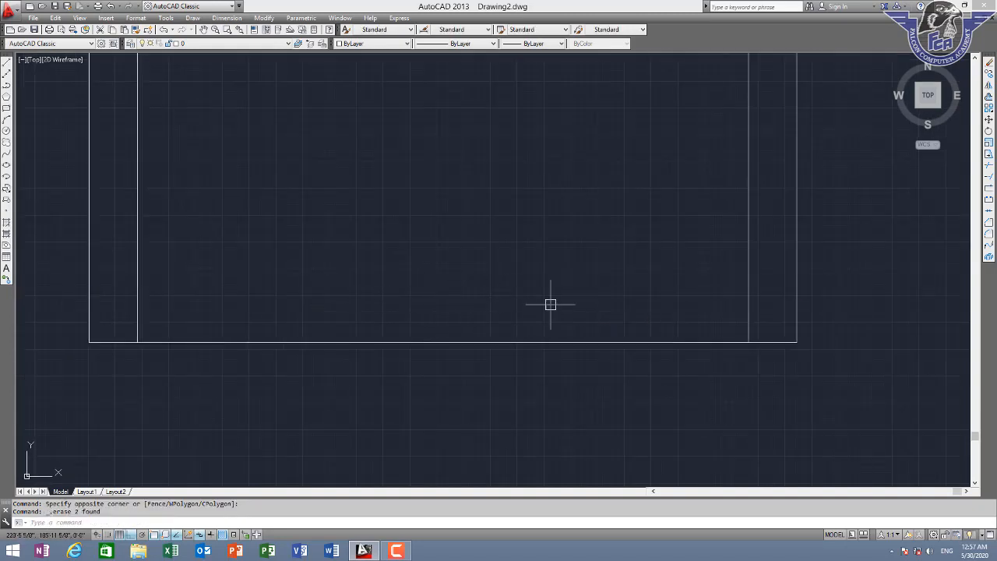
- Offset the bath front wall's outer face line 4.5" inward again
text(o)
key(Return)
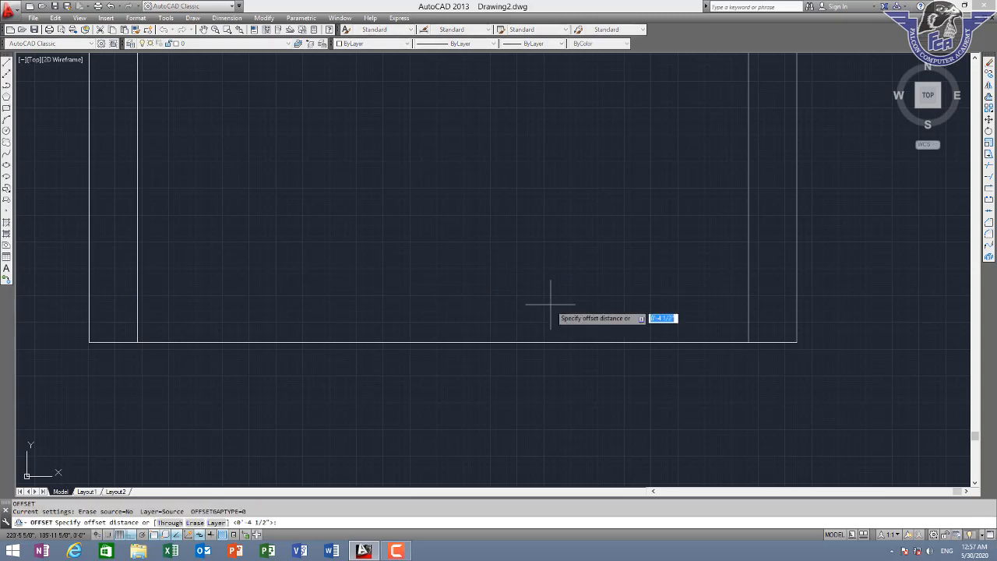
text(4.5)
key(Return)
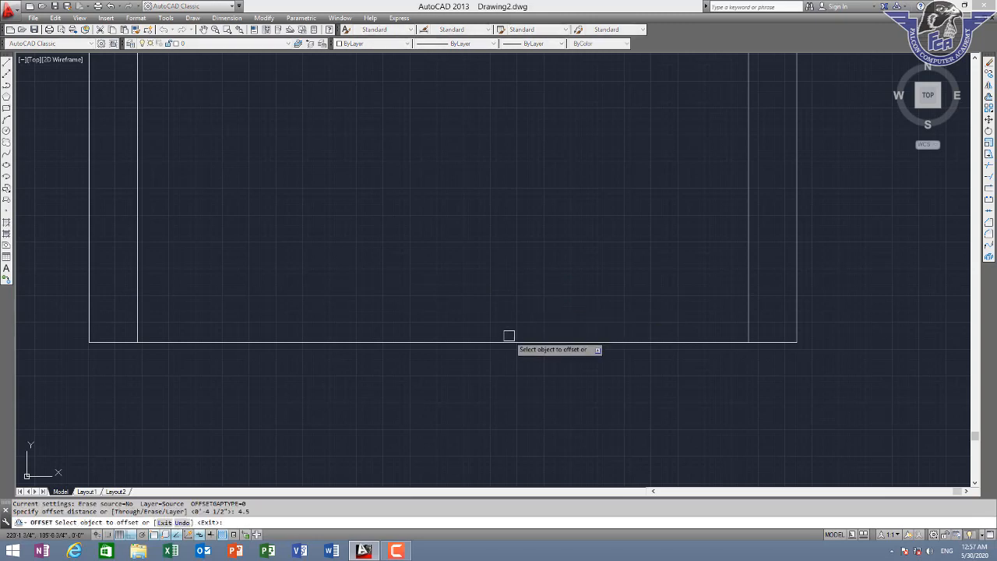
click(502, 337)
click(496, 332)
key(Escape)
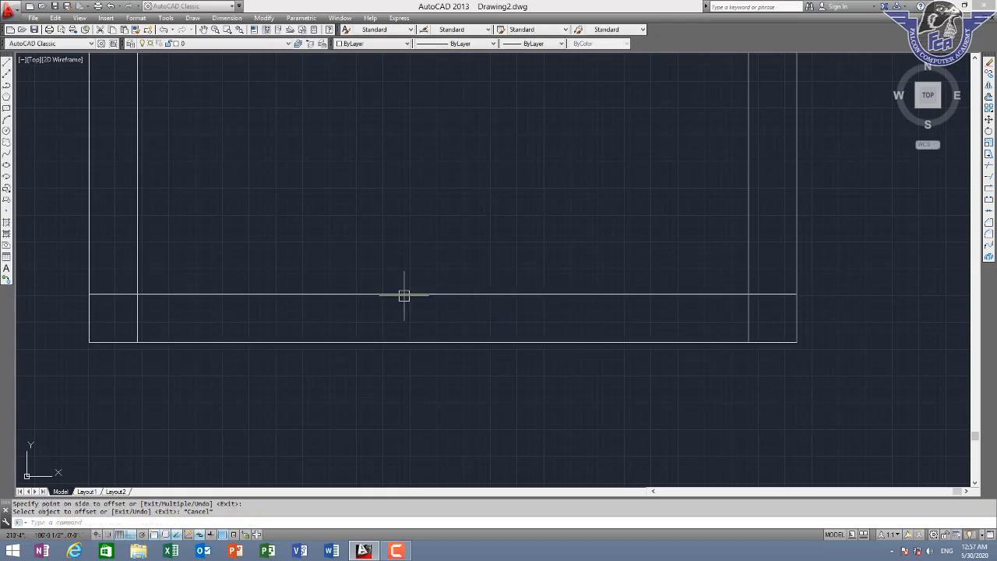
- Trim the crossing ends of the offset lines at both front corners of the bath area
text(tr)
key(Return)
key(Return)
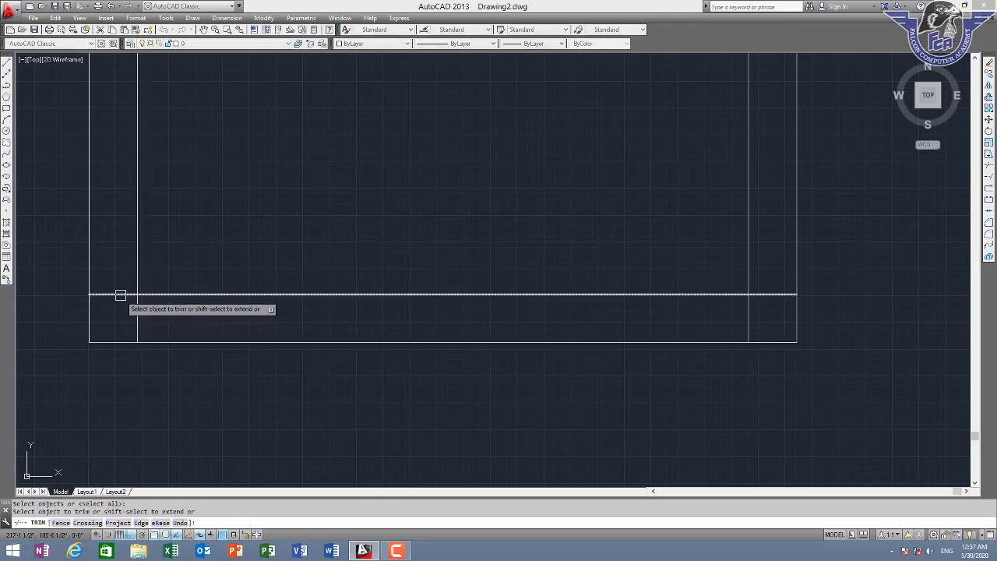
click(120, 294)
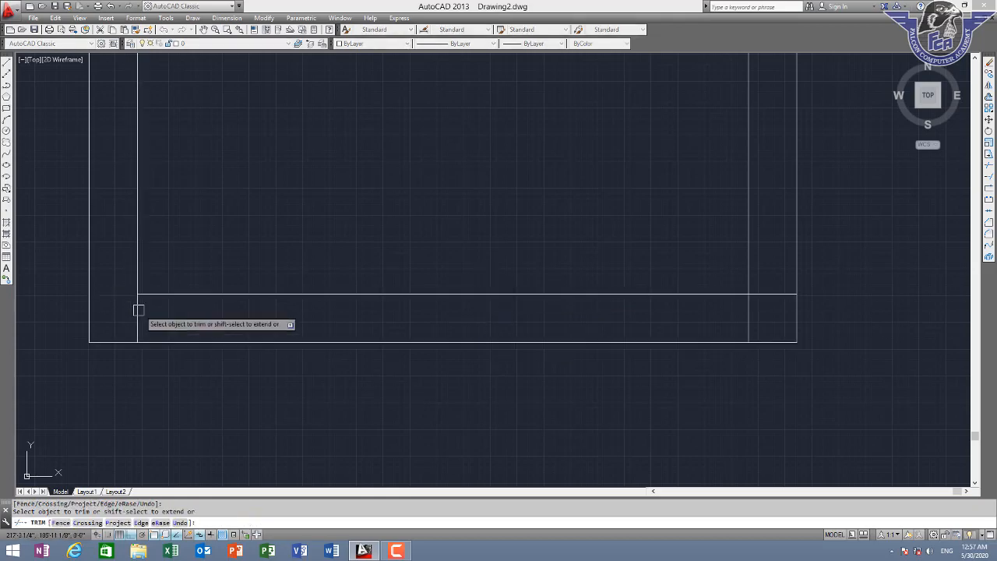
click(777, 294)
click(751, 312)
scroll(622, 199, down, 4)
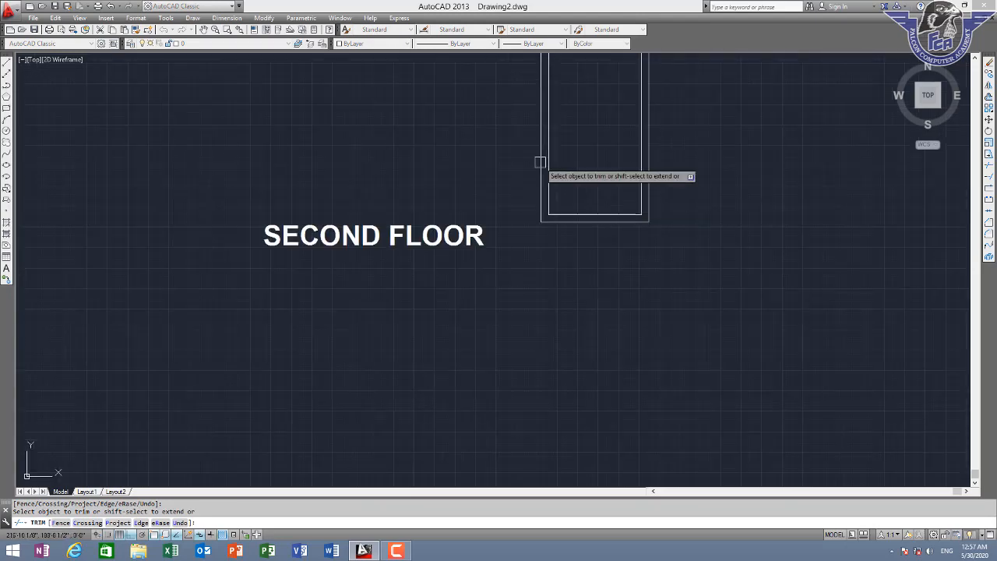
middle_drag(549, 142, 537, 283)
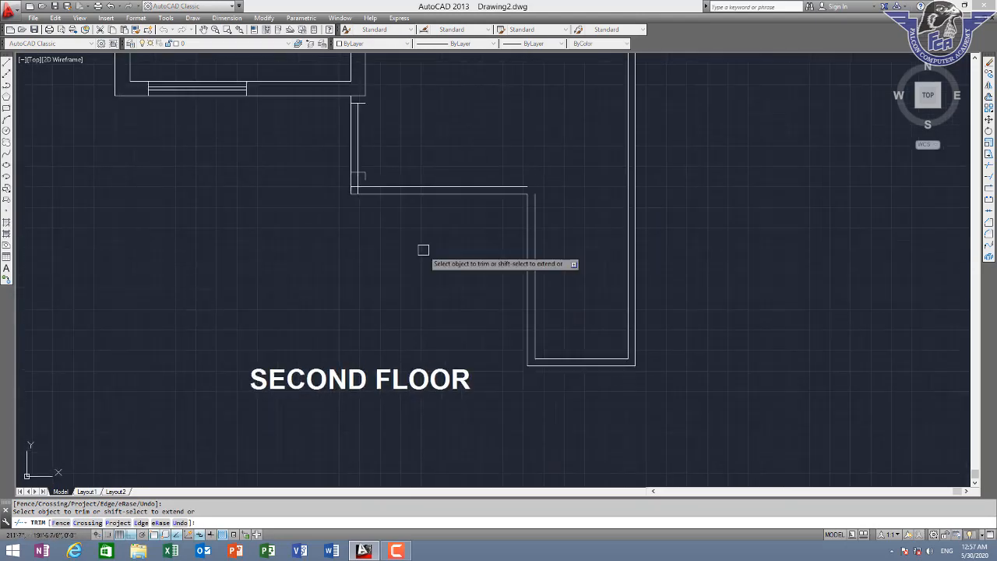
key(Escape)
- Extend the drawing room side wall's offset line to the TV lounge front wall's outer face line
scroll(369, 103, up, 3)
text(e)
key(Return)
key(Return)
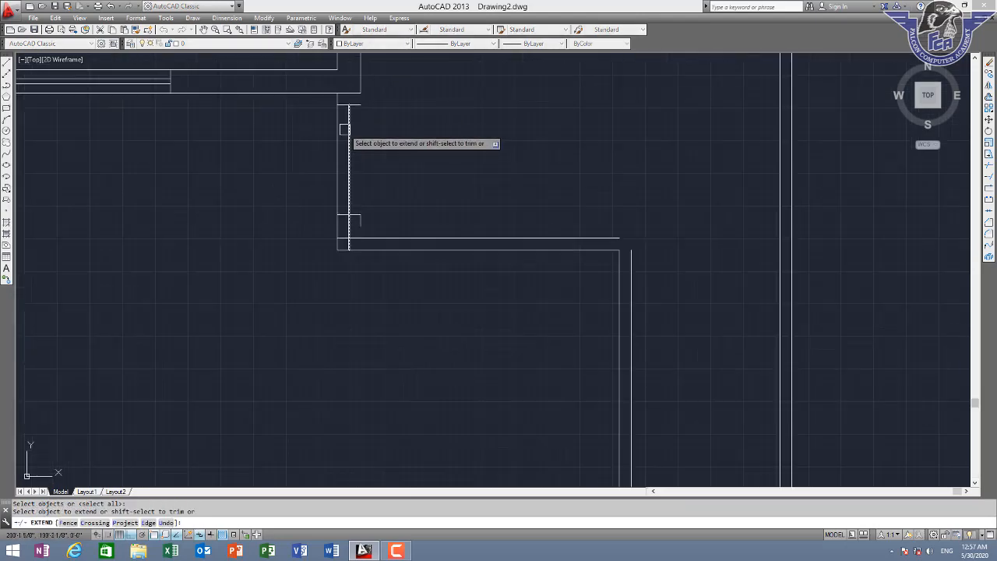
scroll(349, 115, up, 3)
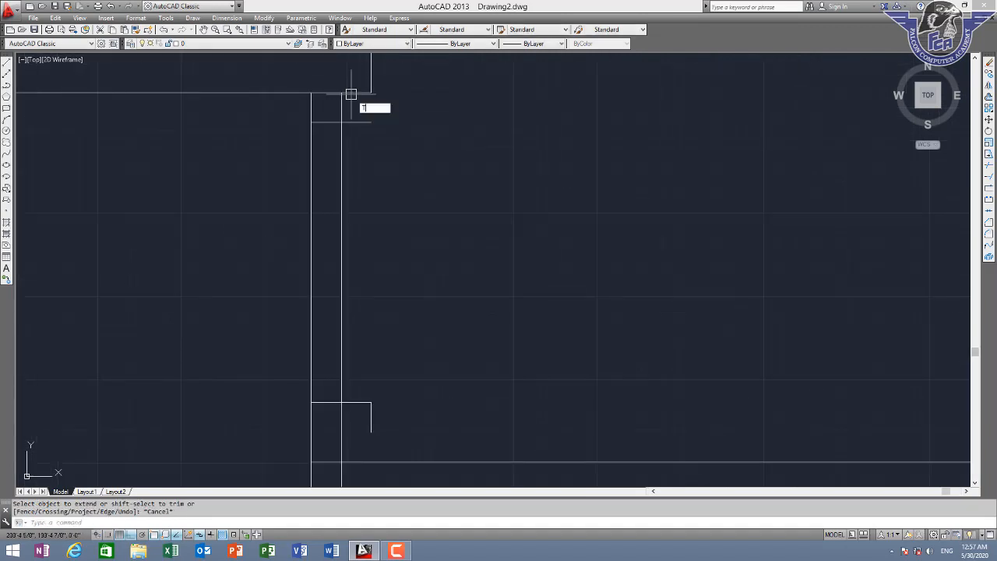
key(Escape)
- Trim the jamb line outside the thinned side wall and the TV lounge wall line crossing between its two faces
text(tr)
key(Return)
key(Return)
click(359, 123)
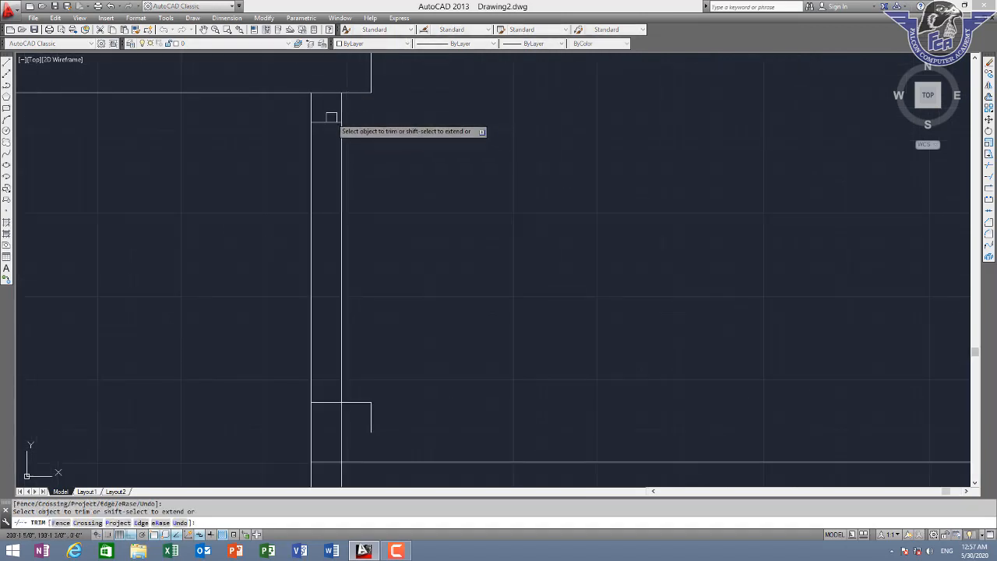
click(322, 92)
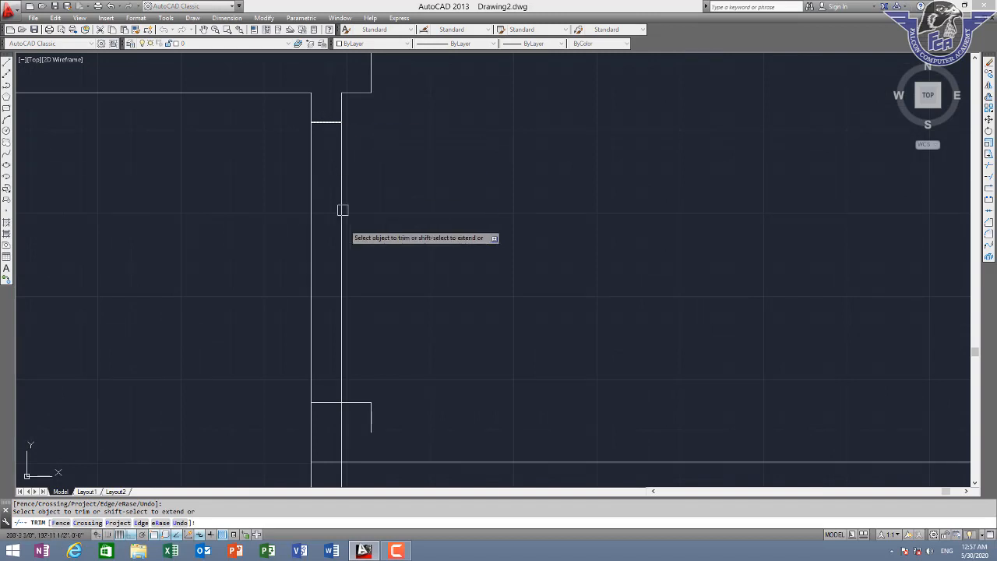
key(Return)
- Erase the leftover jamb lines and corner stub from the drawing room's thinned side wall
click(322, 122)
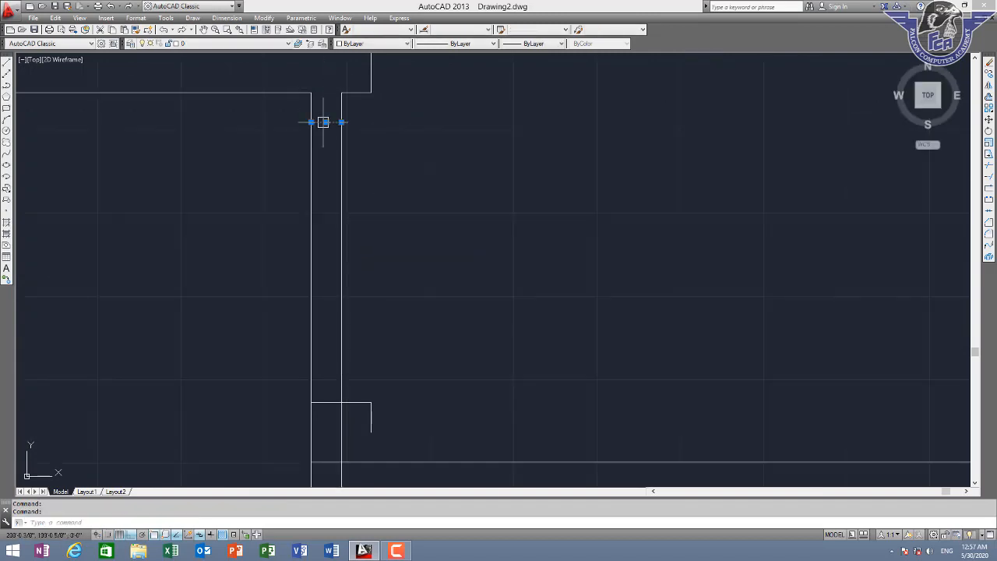
key(Delete)
scroll(399, 326, down, 3)
scroll(399, 327, up, 5)
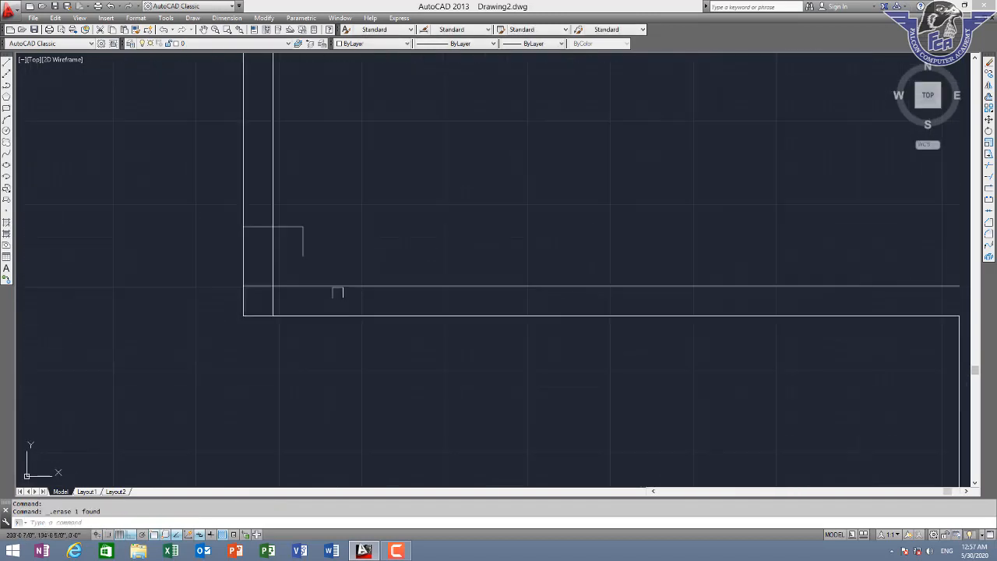
click(320, 207)
click(288, 256)
key(Delete)
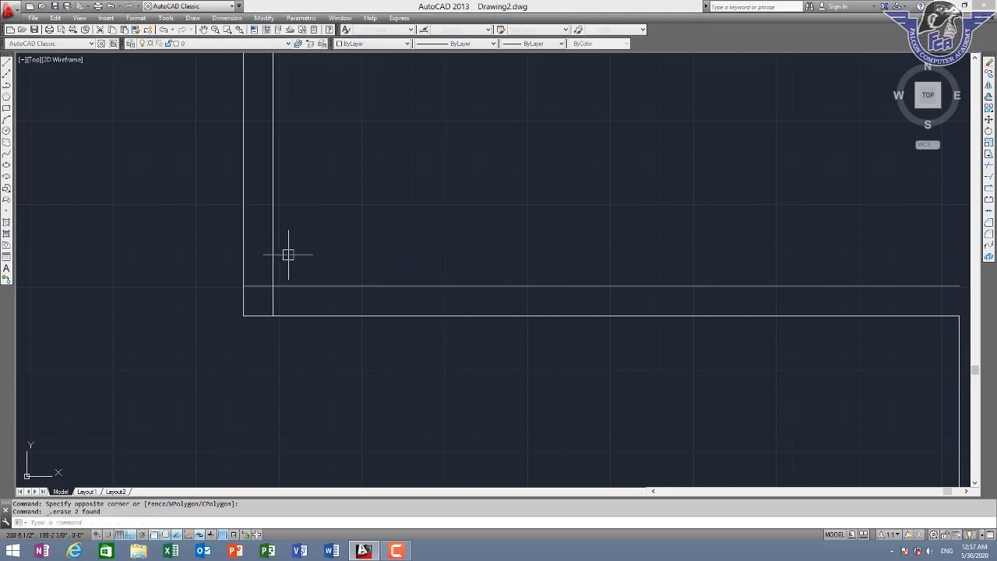
- Trim the crossing ends of the offset lines at the corner of the drawing room's side and front walls
text(tr)
key(Return)
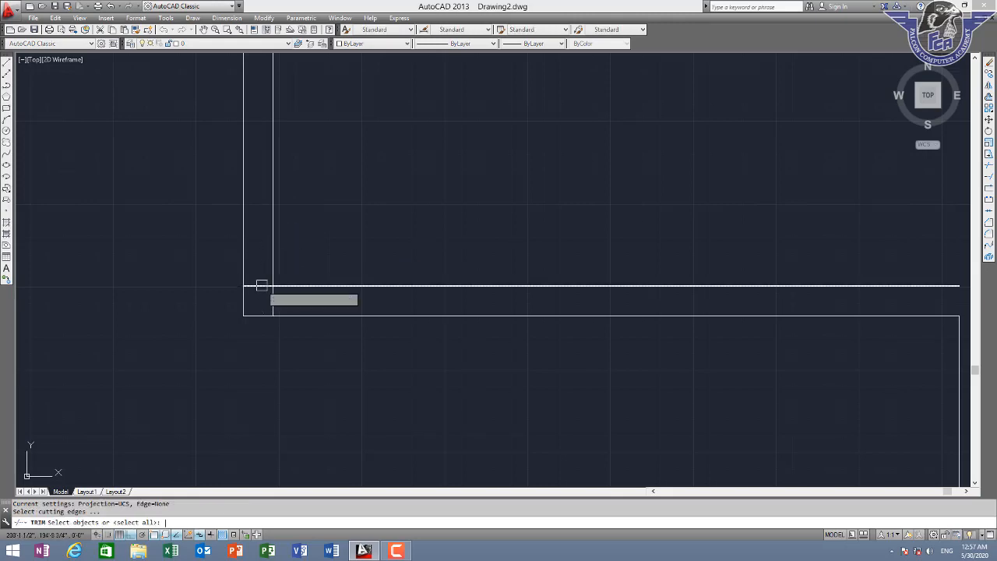
key(Return)
scroll(679, 296, down, 3)
middle_drag(678, 296, 550, 283)
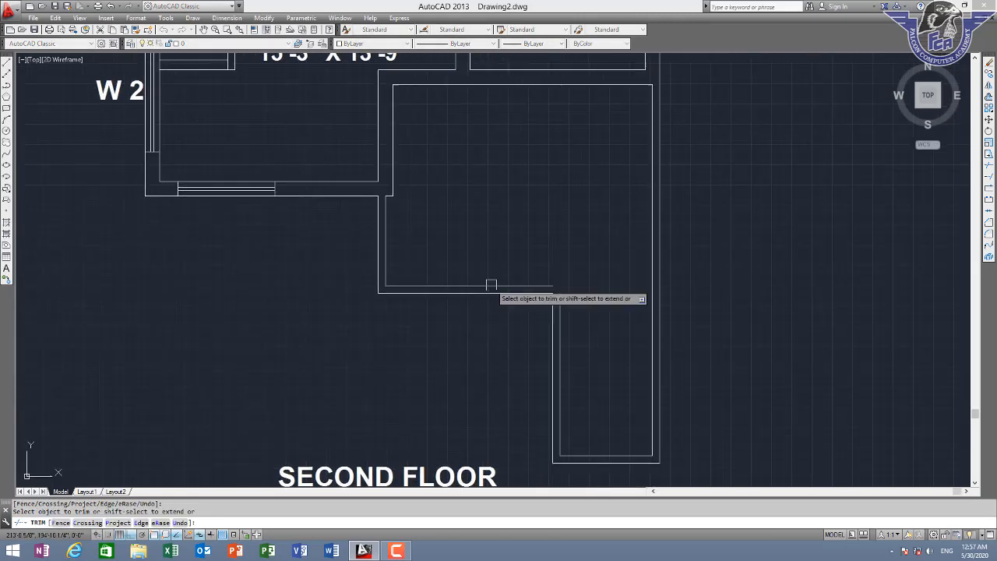
key(Escape)
scroll(567, 306, up, 2)
text(e)
key(Return)
key(Return)
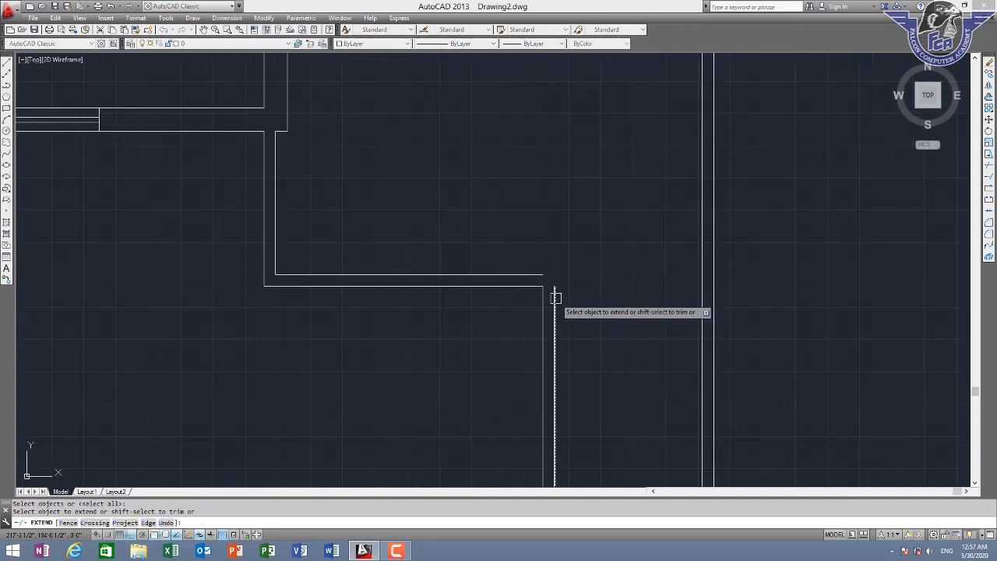
key(Escape)
- Fillet the inner face lines of the open area's front wall and the former bath's side wall into a sharp corner
text(f)
key(Return)
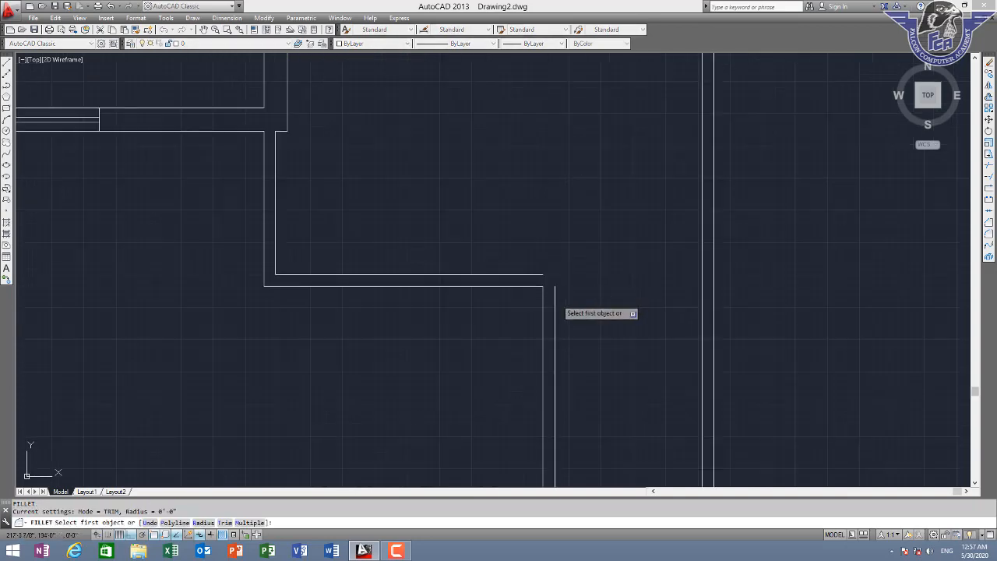
click(554, 294)
click(541, 274)
scroll(593, 290, down, 3)
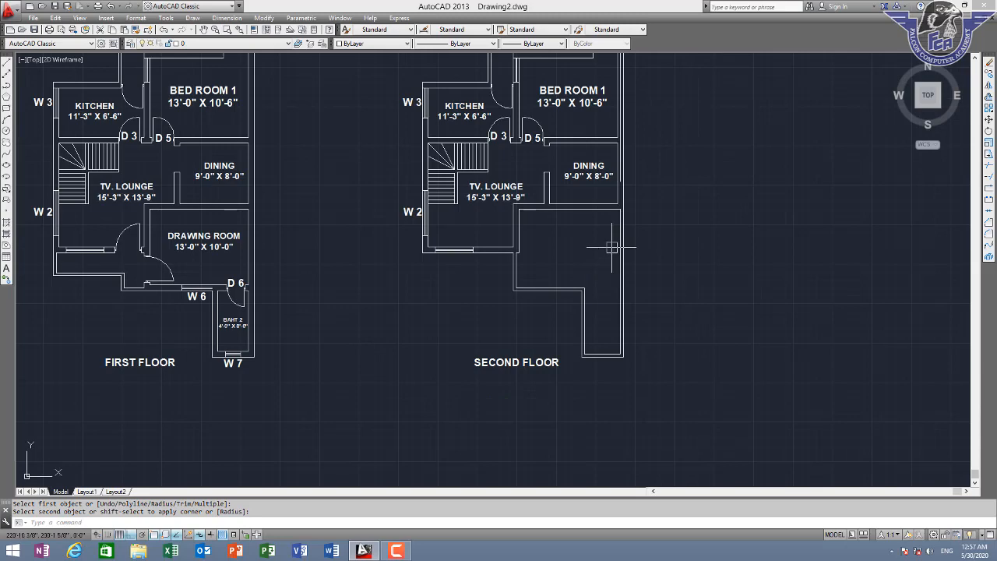
- Erase the leftover line between the outer wall's faces beside BED ROOM 1 and DINING on the second floor plan
scroll(615, 253, up, 2)
scroll(588, 156, up, 4)
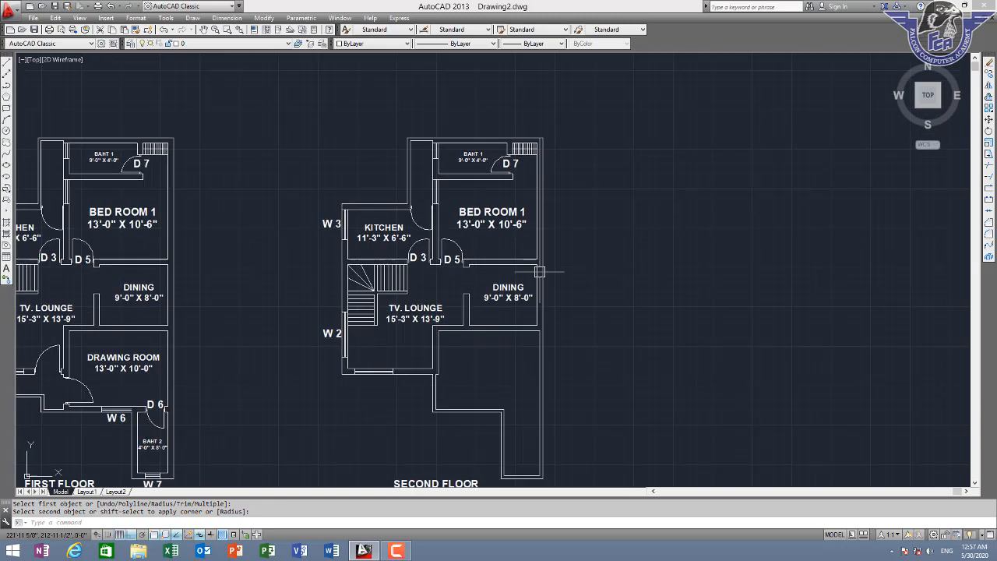
click(543, 277)
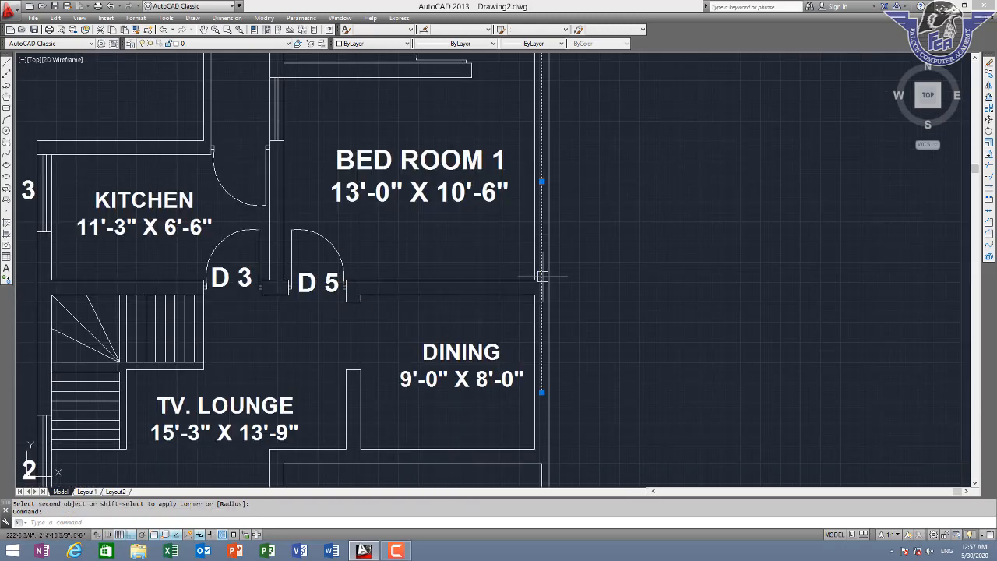
key(Delete)
scroll(604, 290, down, 4)
key(Escape)
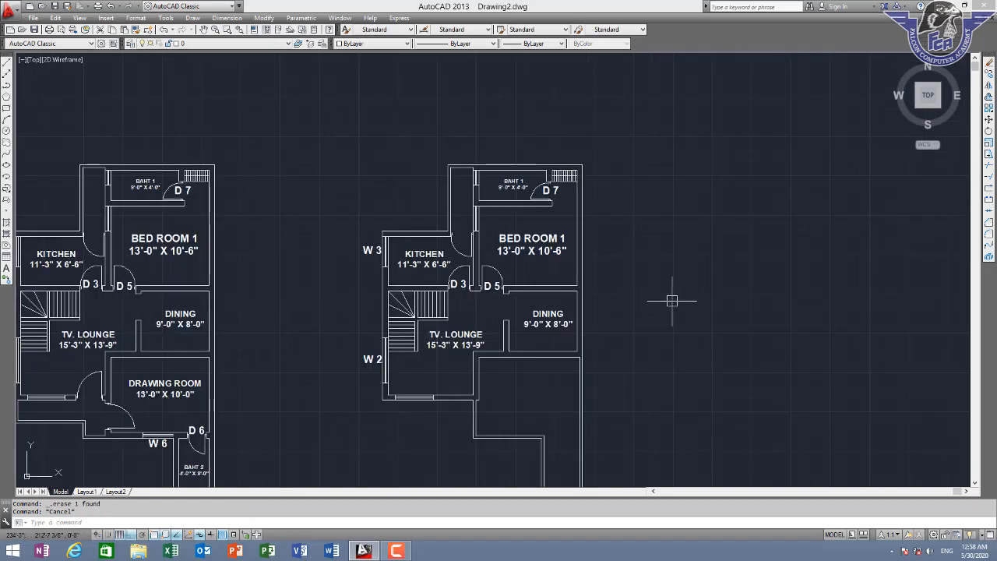
mouse_move(640, 281)
middle_down()
mouse_move(625, 272)
mouse_move(625, 241)
mouse_move(694, 218)
mouse_move(723, 240)
middle_up()
scroll(625, 242, down, 1)
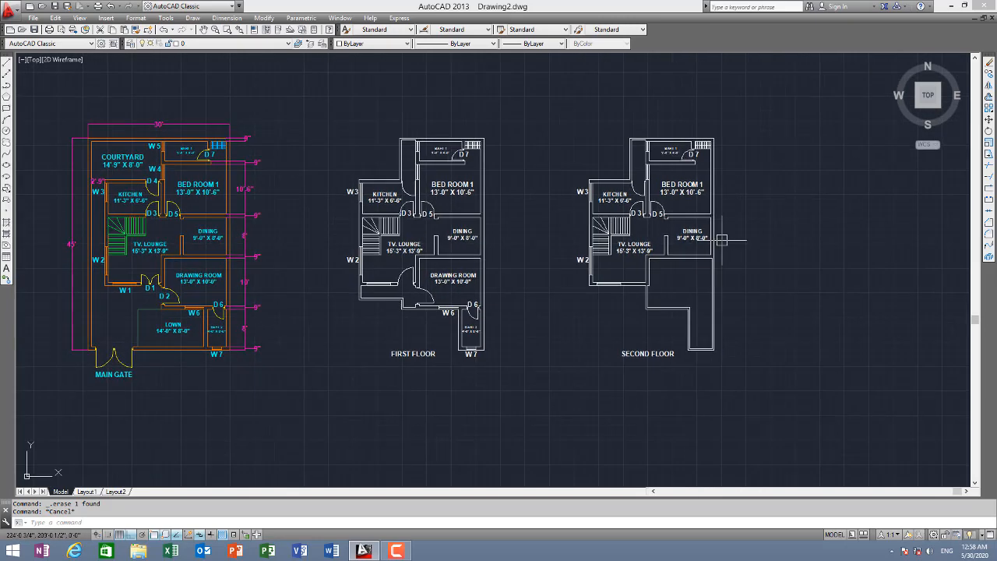